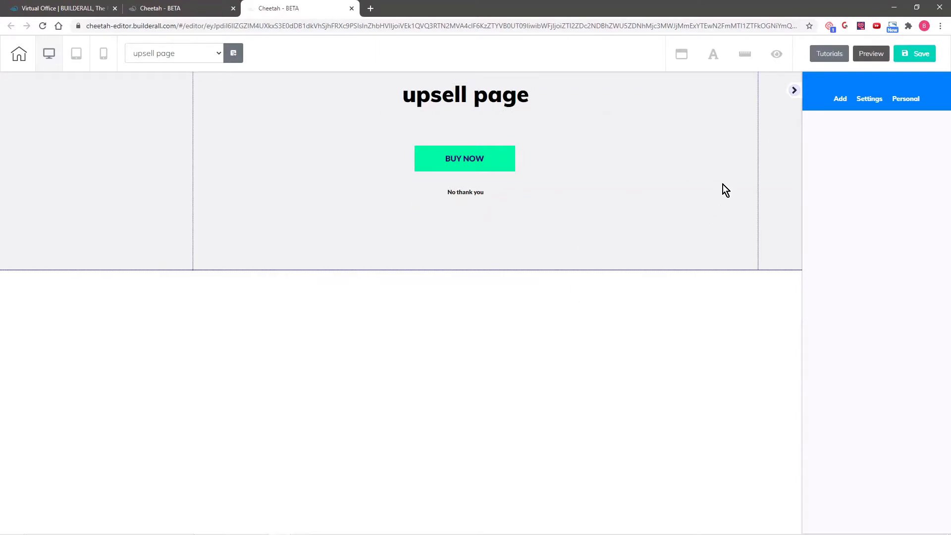
# Insert the Course Application Page template from the Application Page panels below the upsell section
pyautogui.click(839, 101)
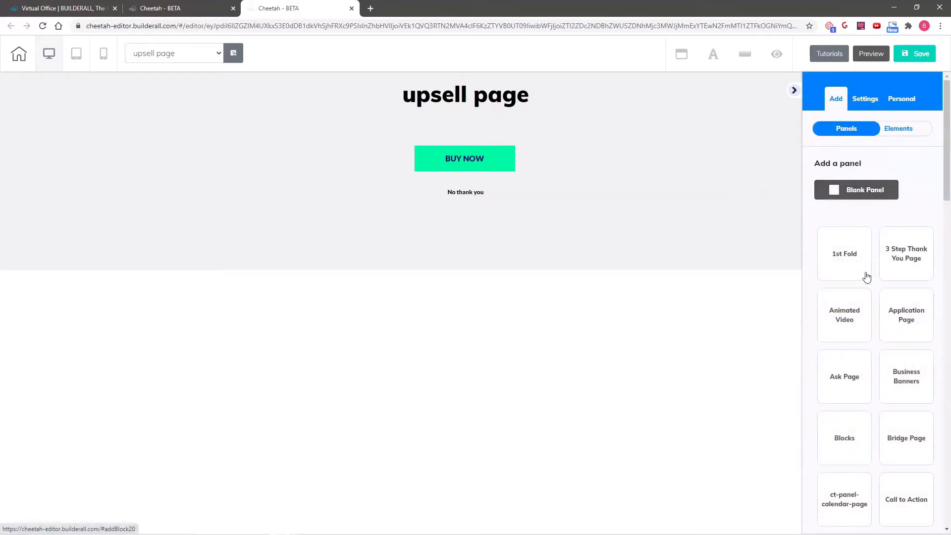
pyautogui.scroll(-6, 892, 315)
pyautogui.scroll(-3, 894, 316)
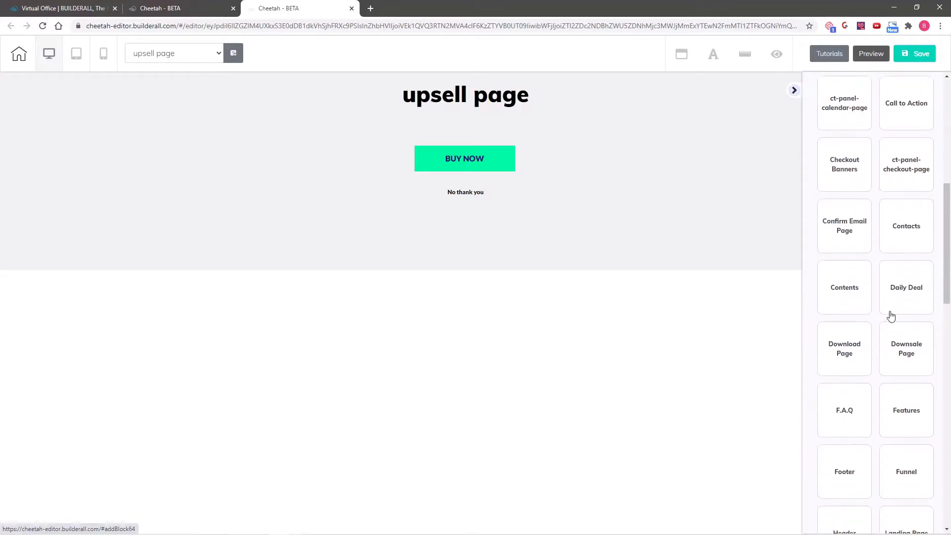
pyautogui.scroll(9, 895, 302)
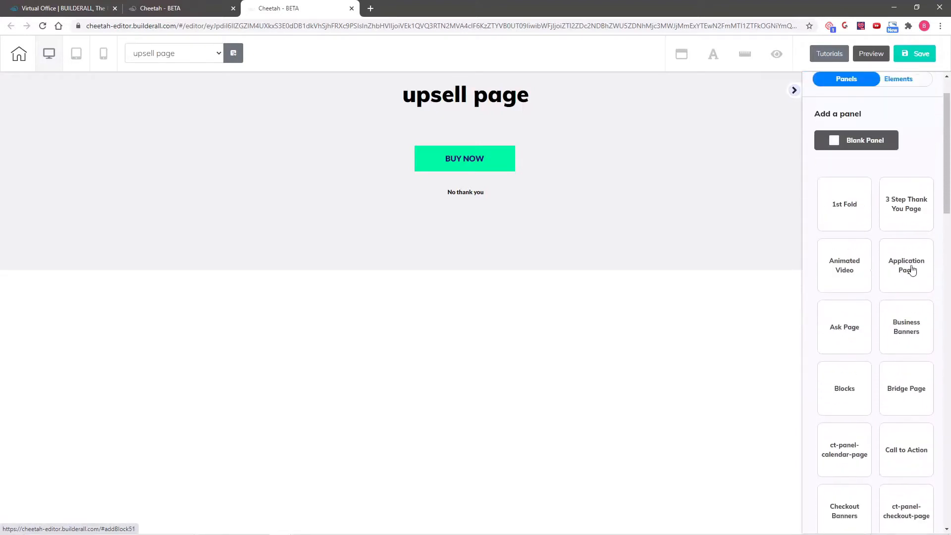
pyautogui.click(909, 270)
pyautogui.scroll(-5, 902, 324)
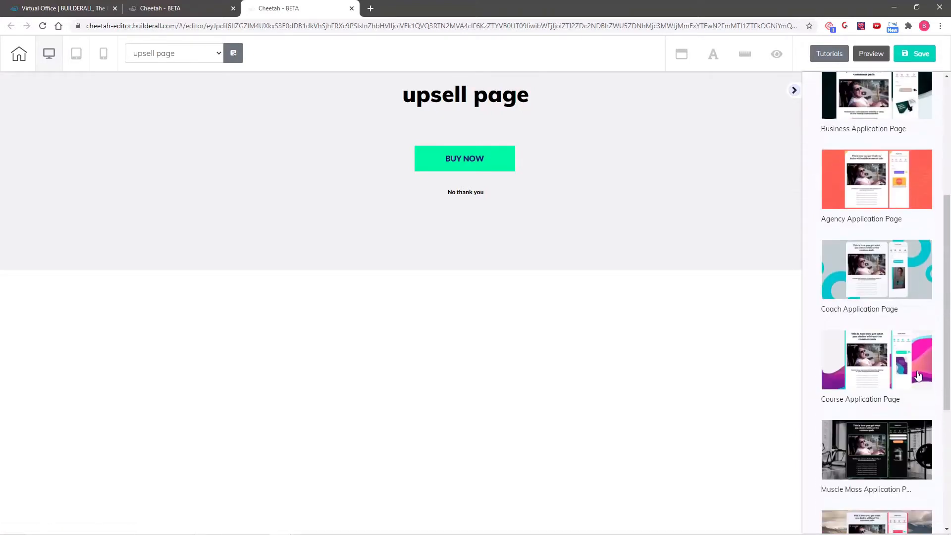
pyautogui.scroll(-1, 924, 377)
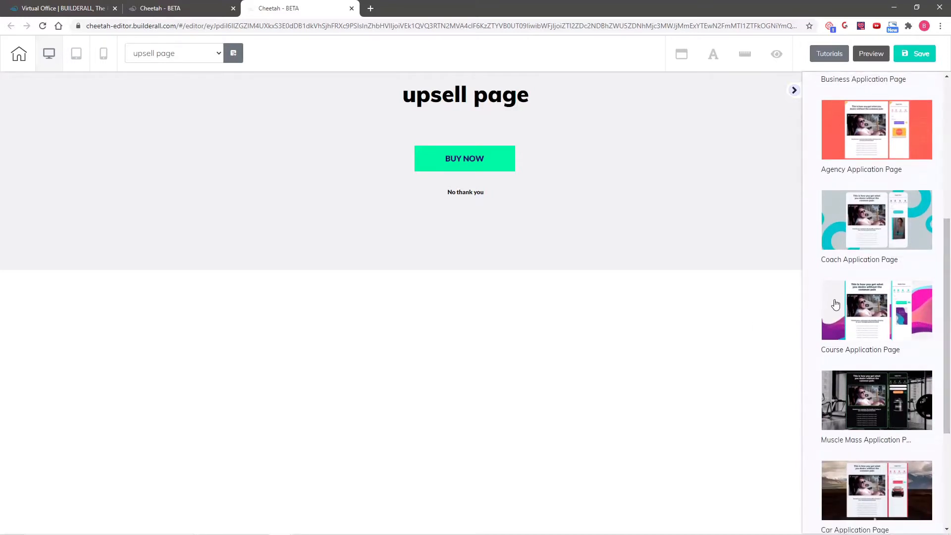
pyautogui.click(836, 304)
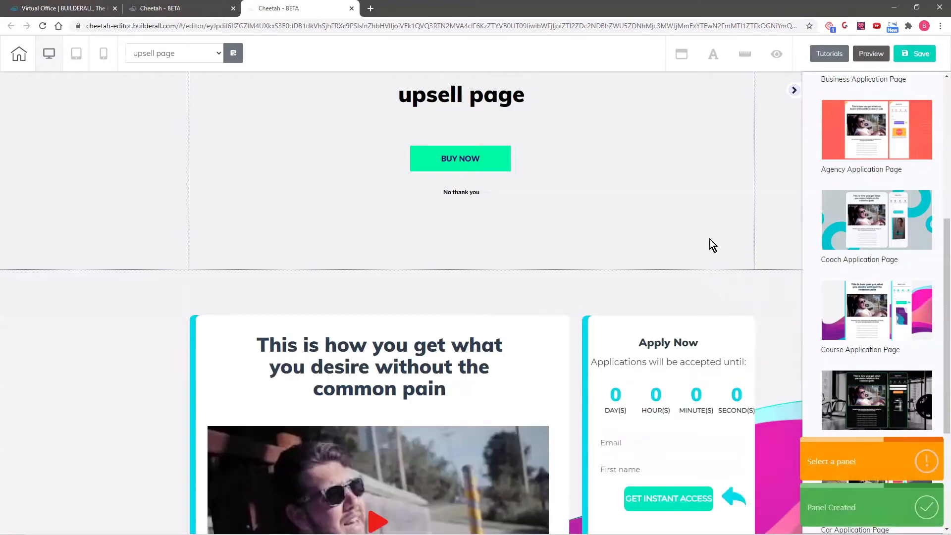
pyautogui.scroll(-5, 55, 287)
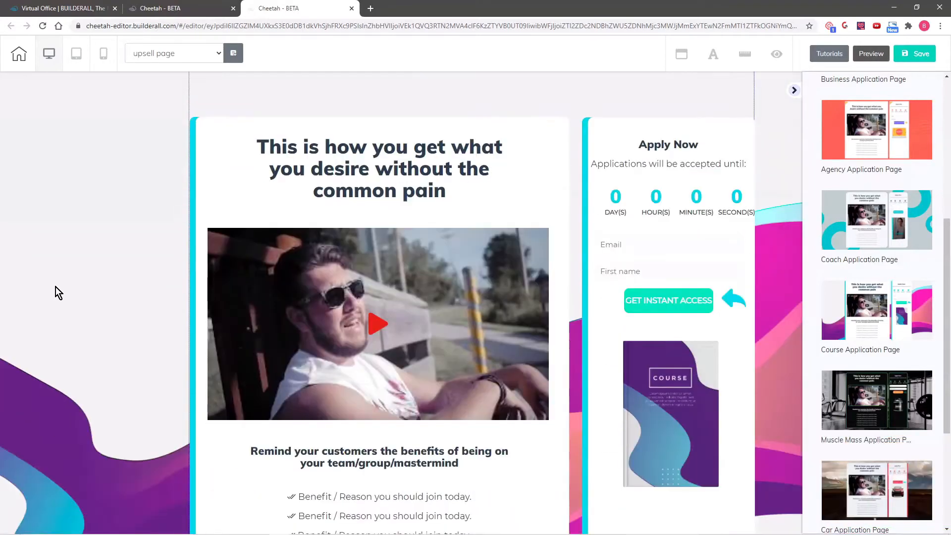
pyautogui.scroll(-1, 56, 287)
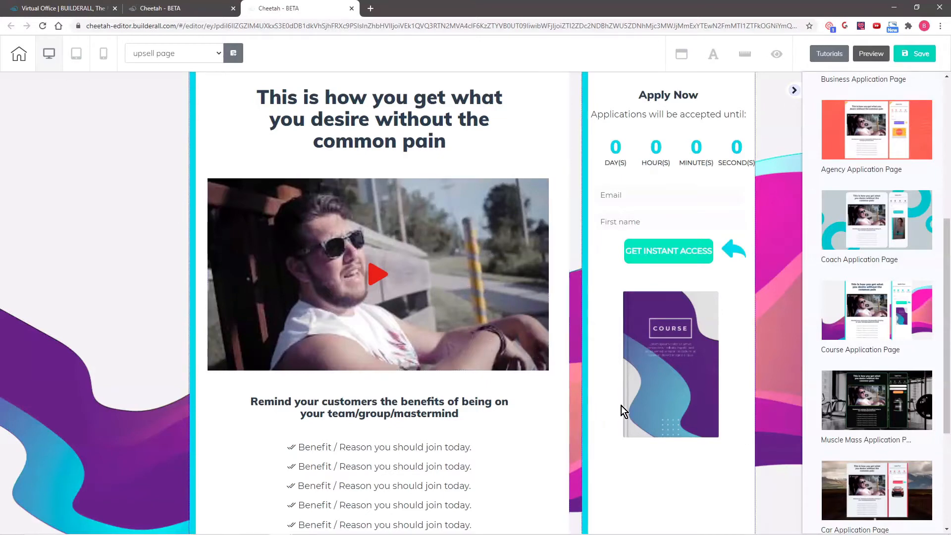
# Replace the course book image with the business blueprint cropped image from the media gallery
pyautogui.click(659, 393)
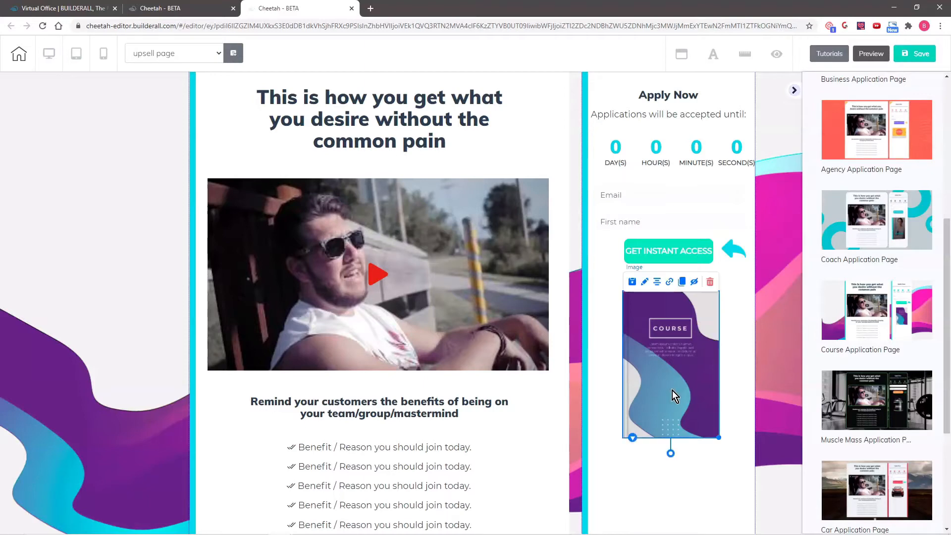
pyautogui.click(646, 283)
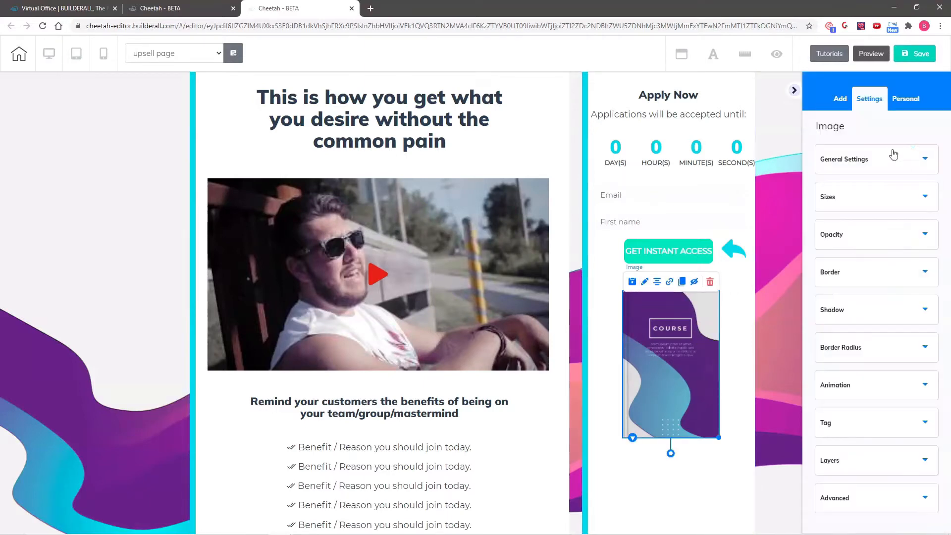
pyautogui.click(856, 159)
pyautogui.click(863, 369)
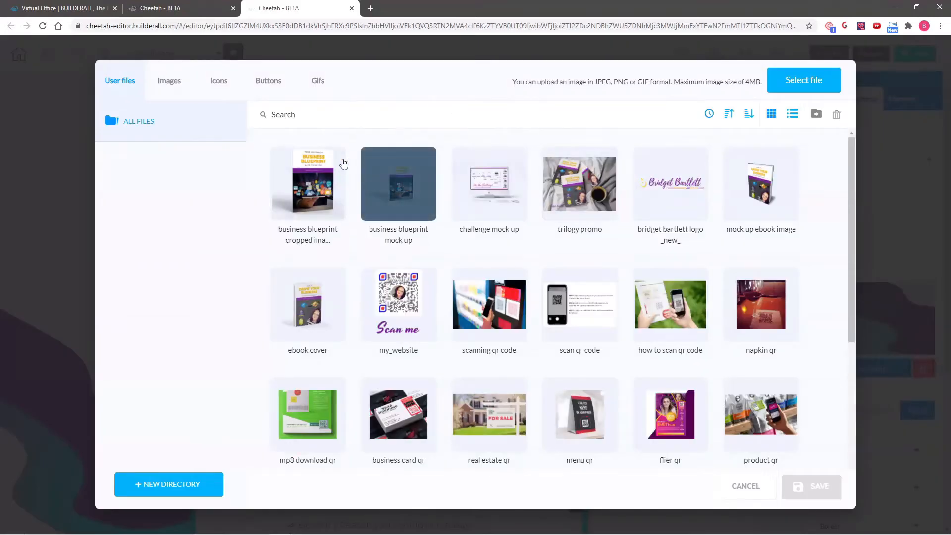
pyautogui.click(313, 181)
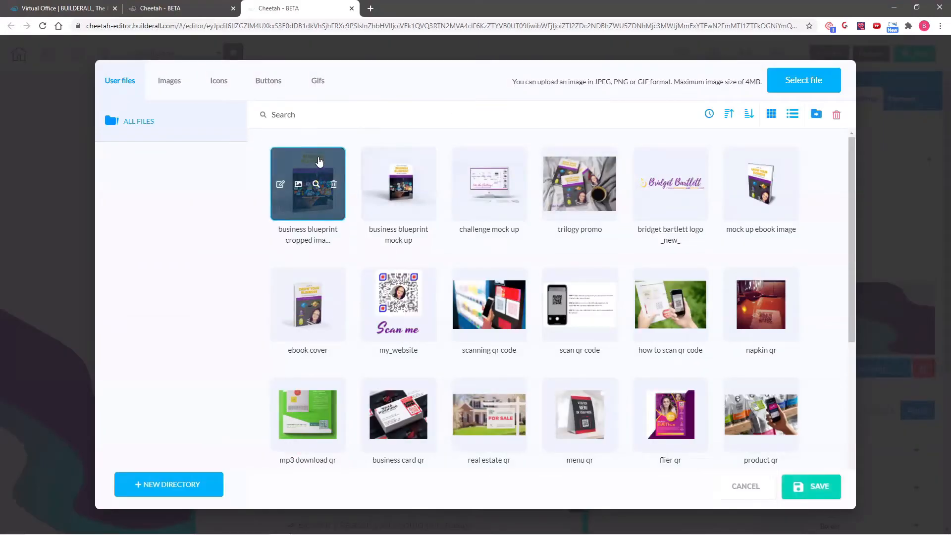
pyautogui.click(812, 486)
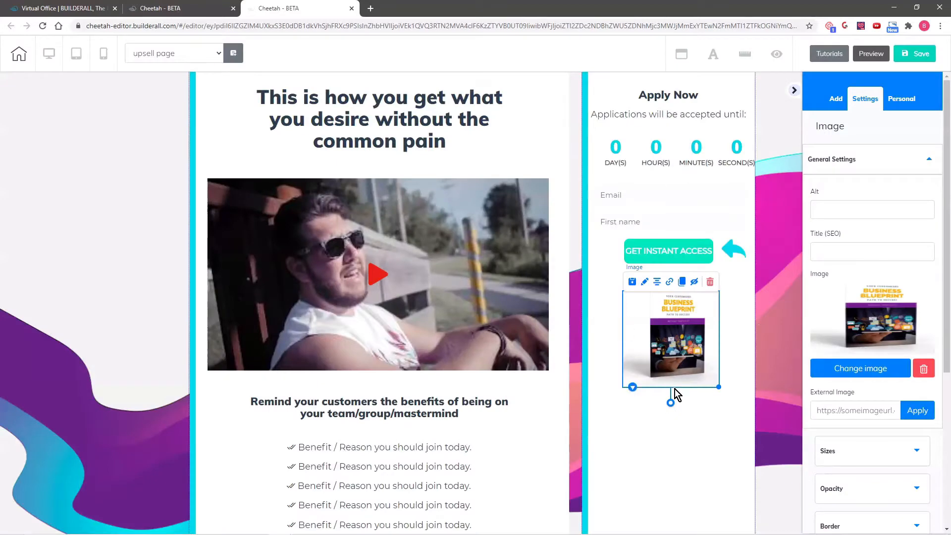
# Enlarge and reposition the Business Blueprint book image
pyautogui.moveTo(719, 388); pyautogui.dragTo(780, 453)
pyautogui.moveTo(676, 337); pyautogui.dragTo(646, 348)
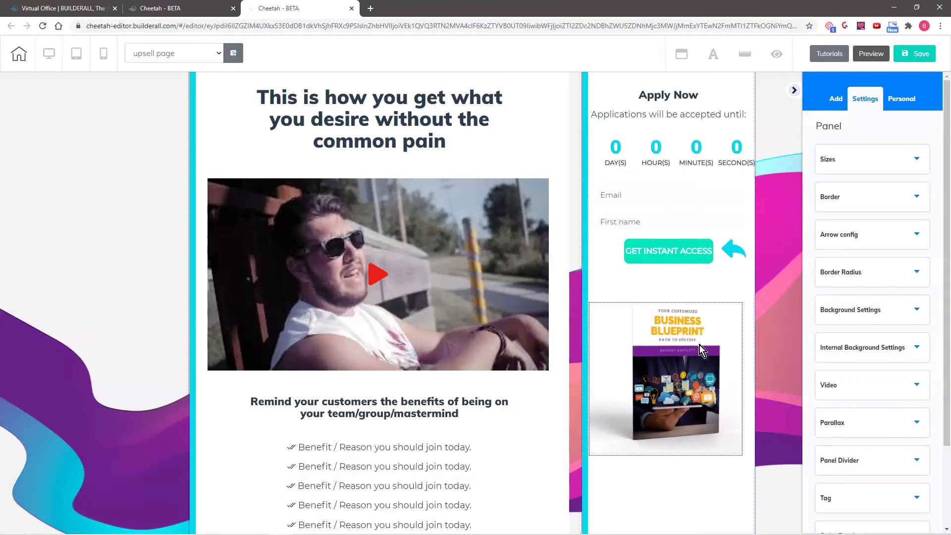
pyautogui.click(697, 376)
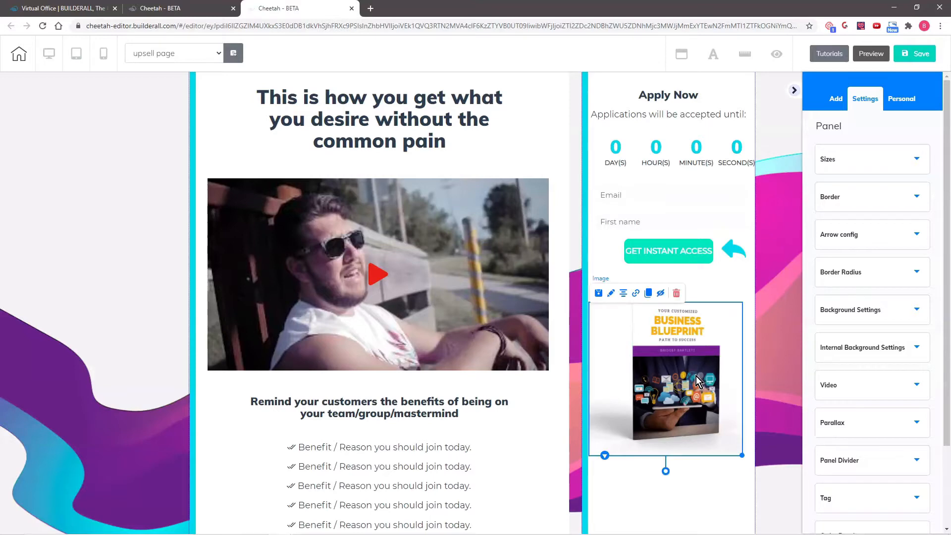
pyautogui.moveTo(743, 454); pyautogui.dragTo(754, 469)
pyautogui.moveTo(691, 395); pyautogui.dragTo(686, 393)
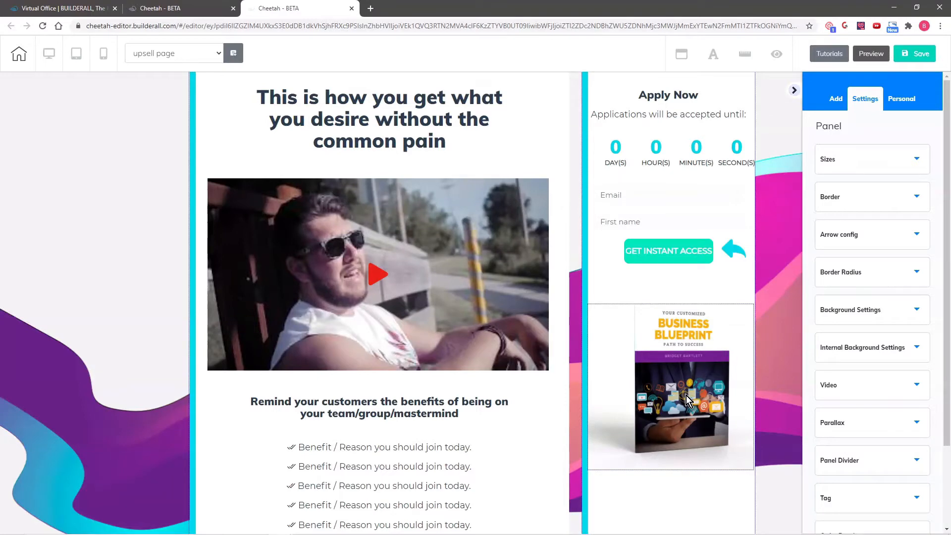
# Move the book image into the left column below the video
pyautogui.moveTo(689, 393); pyautogui.dragTo(229, 476)
pyautogui.scroll(-1, 576, 370)
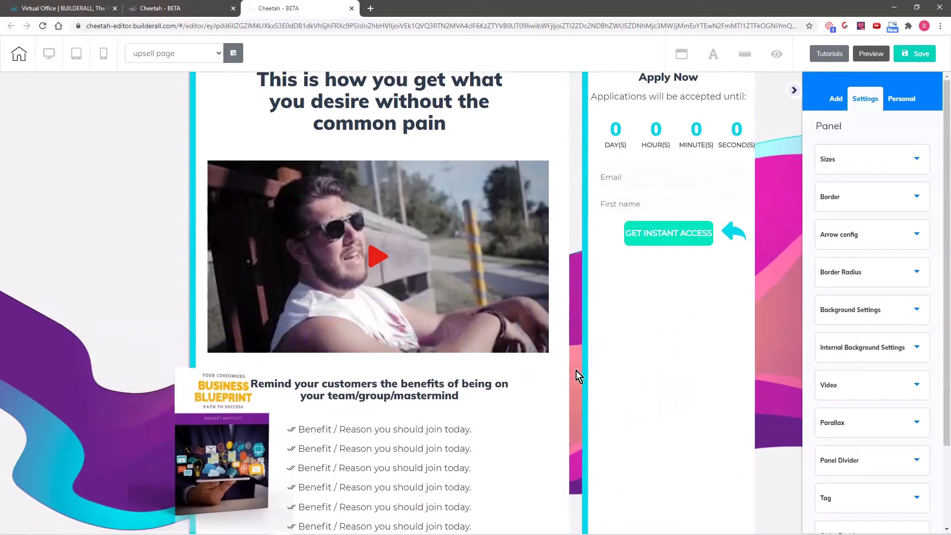
pyautogui.scroll(-2, 576, 370)
# Shift the heading and six benefit lines right, with the book image placed beside them
pyautogui.moveTo(419, 314); pyautogui.dragTo(450, 311)
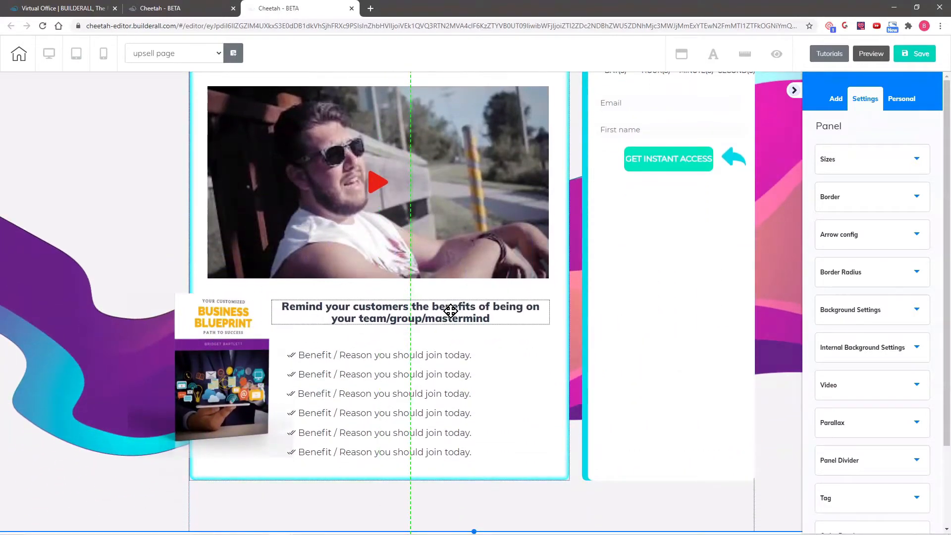
pyautogui.moveTo(410, 357); pyautogui.dragTo(477, 344)
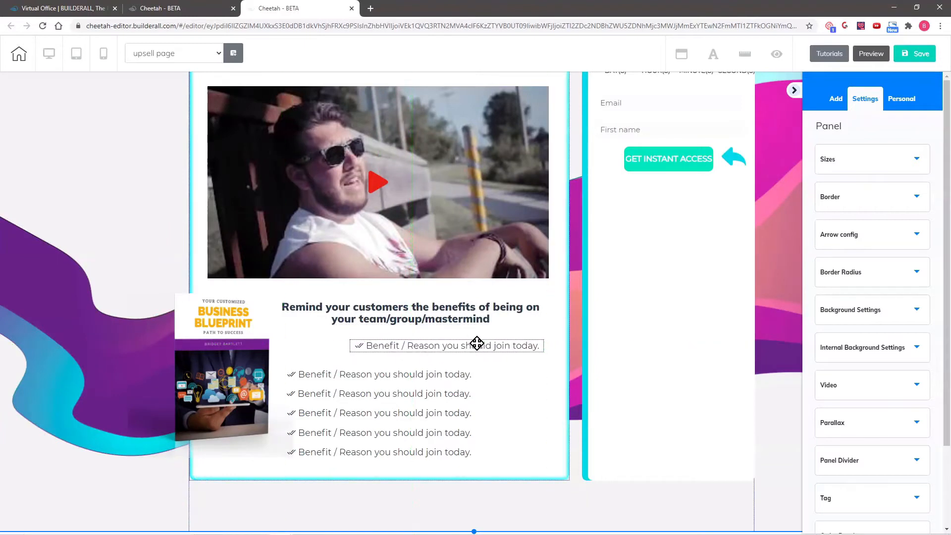
pyautogui.moveTo(423, 374); pyautogui.dragTo(494, 369)
pyautogui.moveTo(424, 393); pyautogui.dragTo(498, 386)
pyautogui.moveTo(427, 418); pyautogui.dragTo(489, 422)
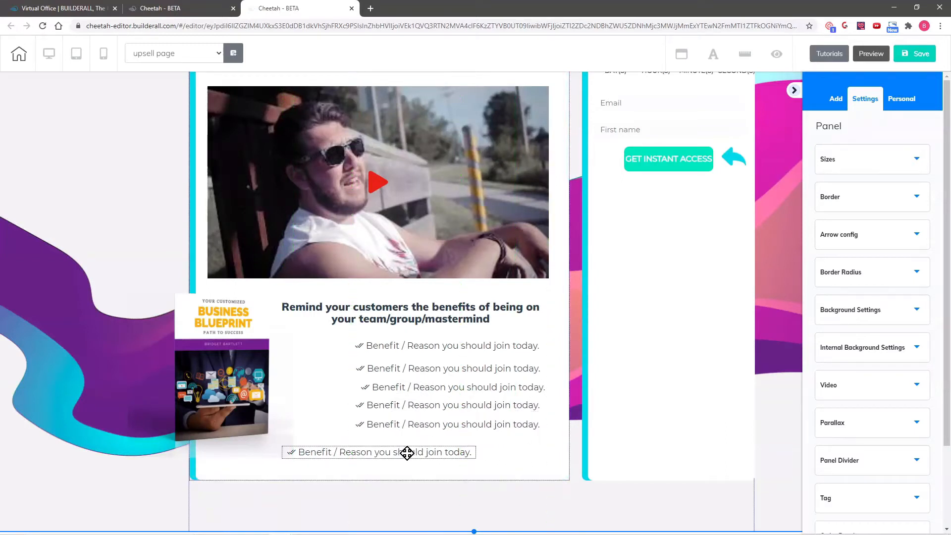
pyautogui.moveTo(408, 453); pyautogui.dragTo(467, 448)
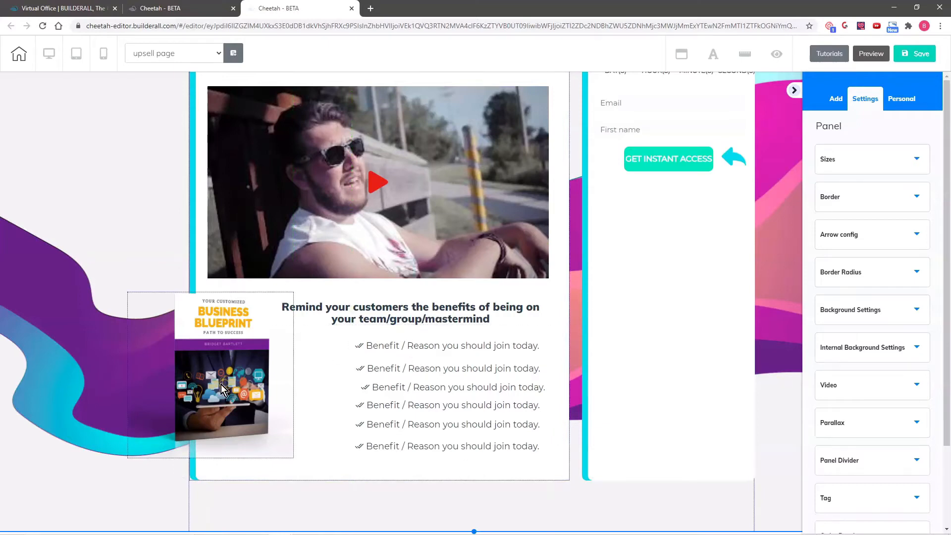
pyautogui.moveTo(222, 389); pyautogui.dragTo(282, 404)
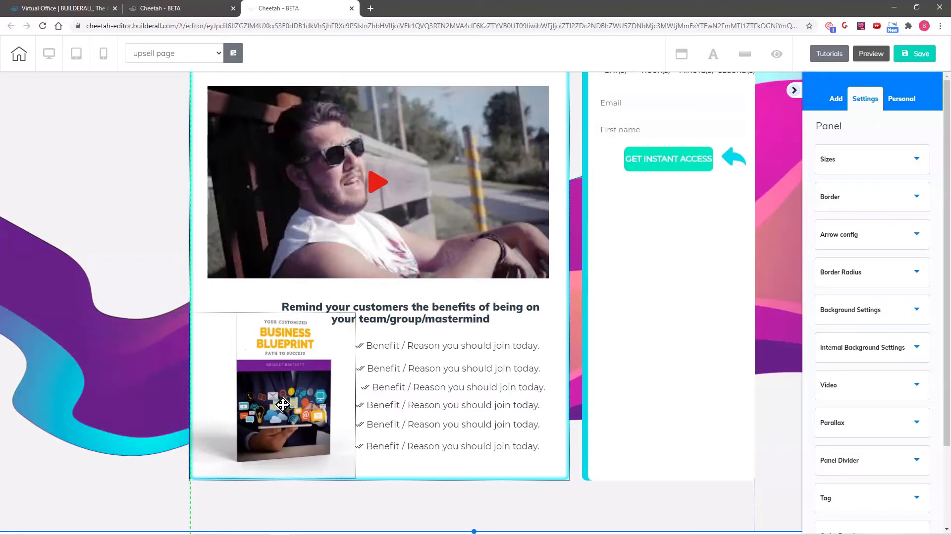
# Select all six benefit lines and align them with each other
pyautogui.click(445, 347)
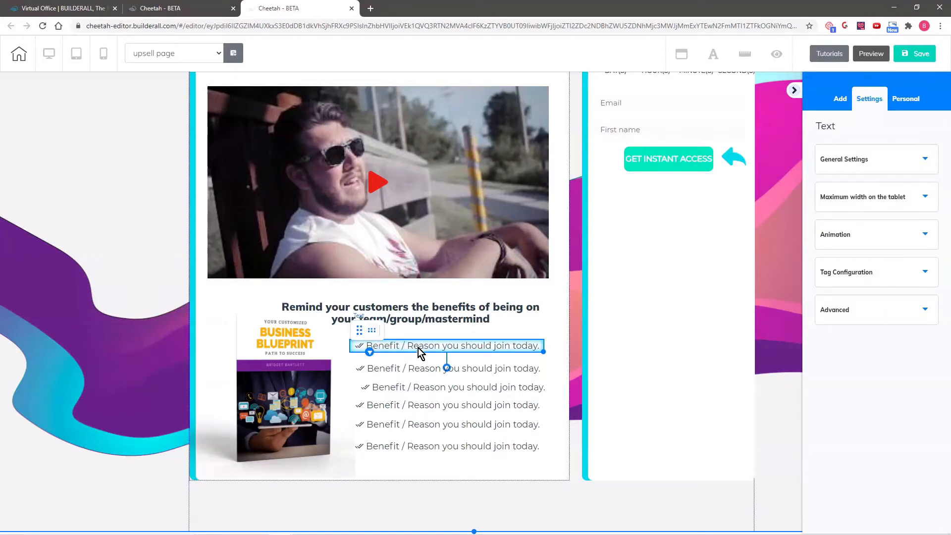
pyautogui.click(400, 371)
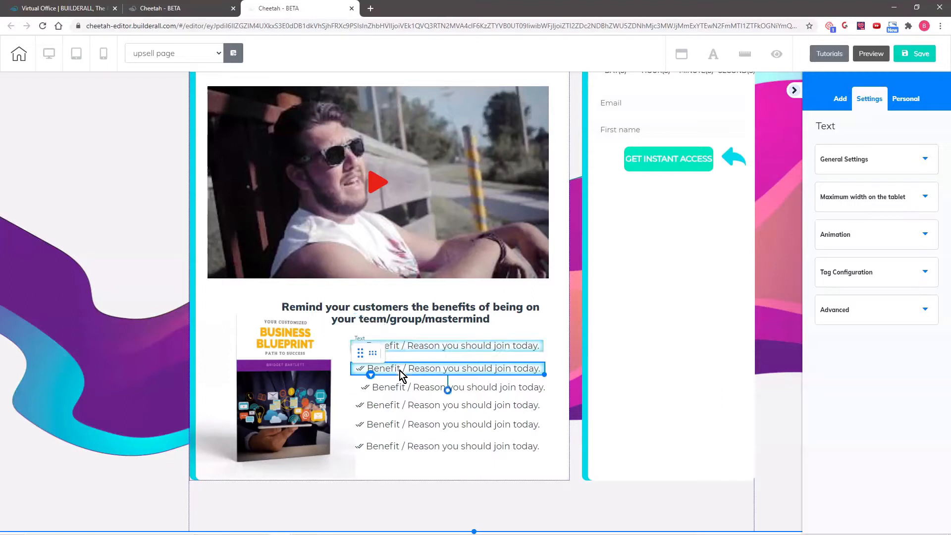
pyautogui.click(404, 387)
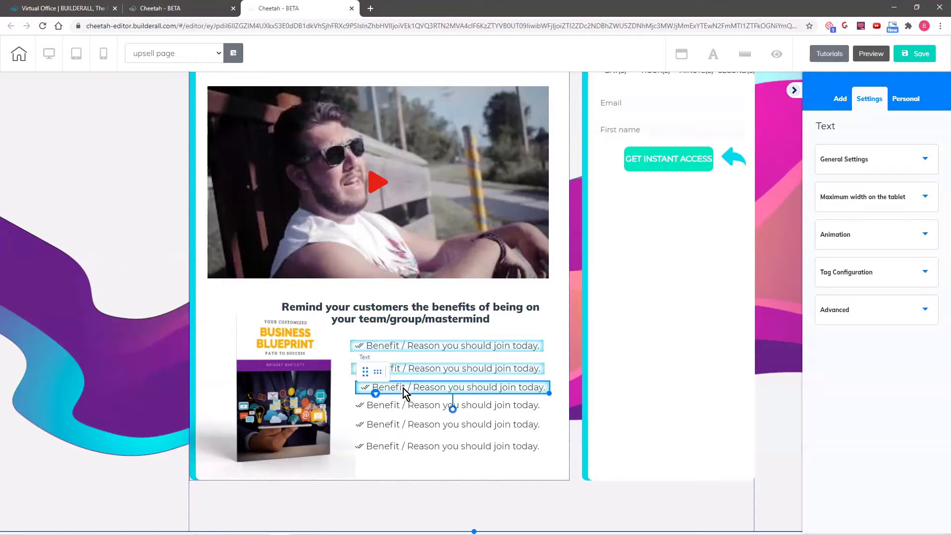
pyautogui.click(403, 404)
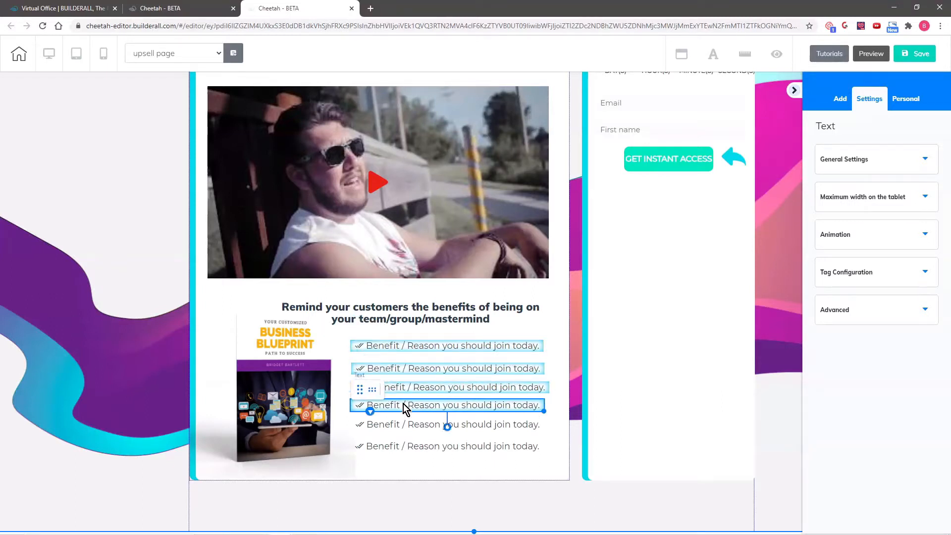
pyautogui.click(402, 425)
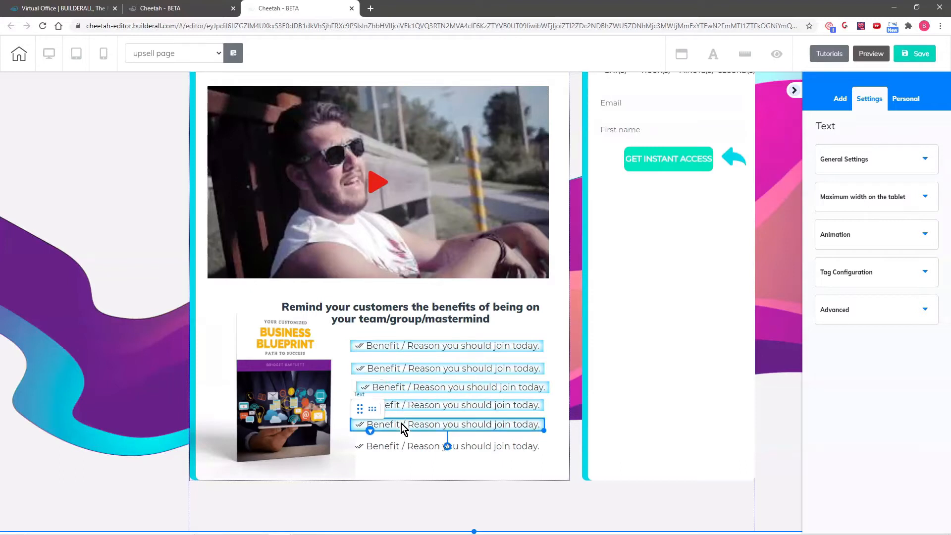
pyautogui.click(394, 445)
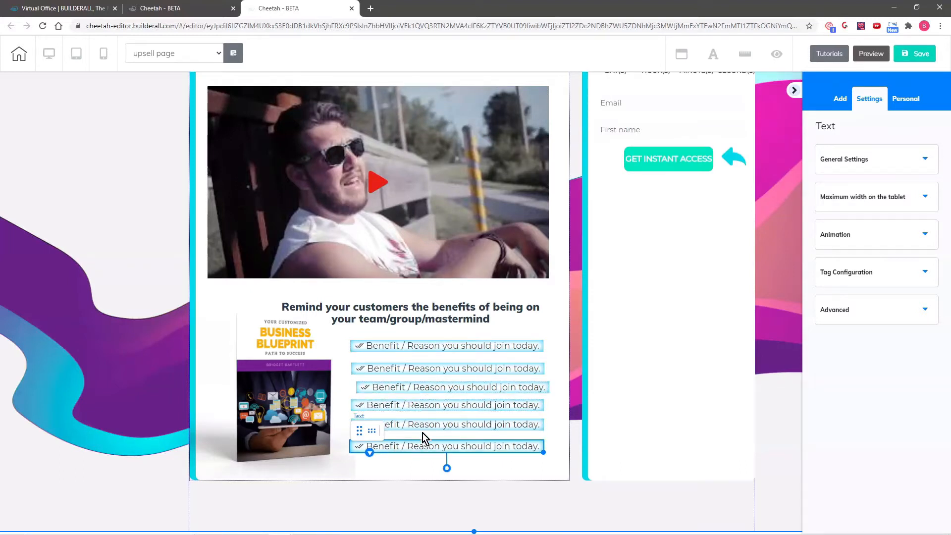
pyautogui.click(361, 434)
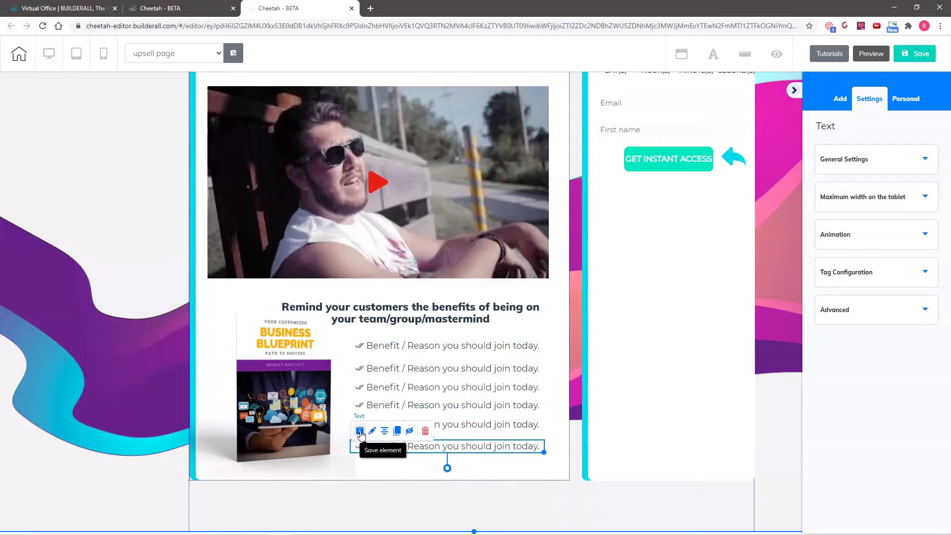
# Save the page and choose That's fine on the publish prompt
pyautogui.click(910, 58)
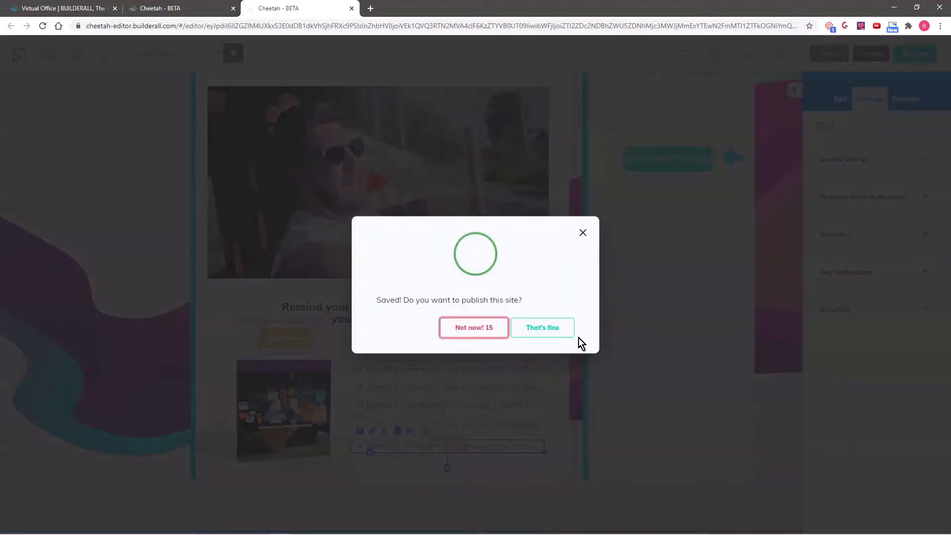
pyautogui.click(547, 329)
pyautogui.scroll(5, 191, 292)
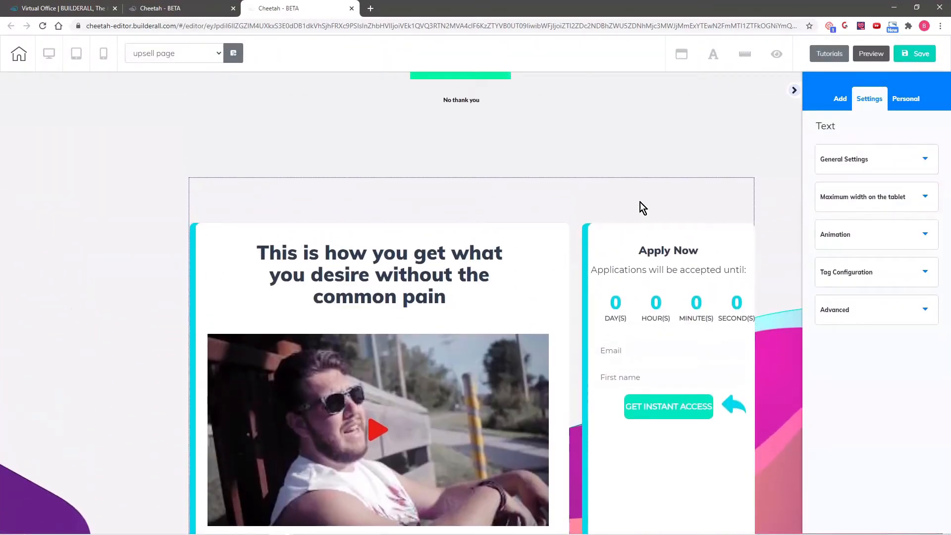
pyautogui.scroll(2, 622, 123)
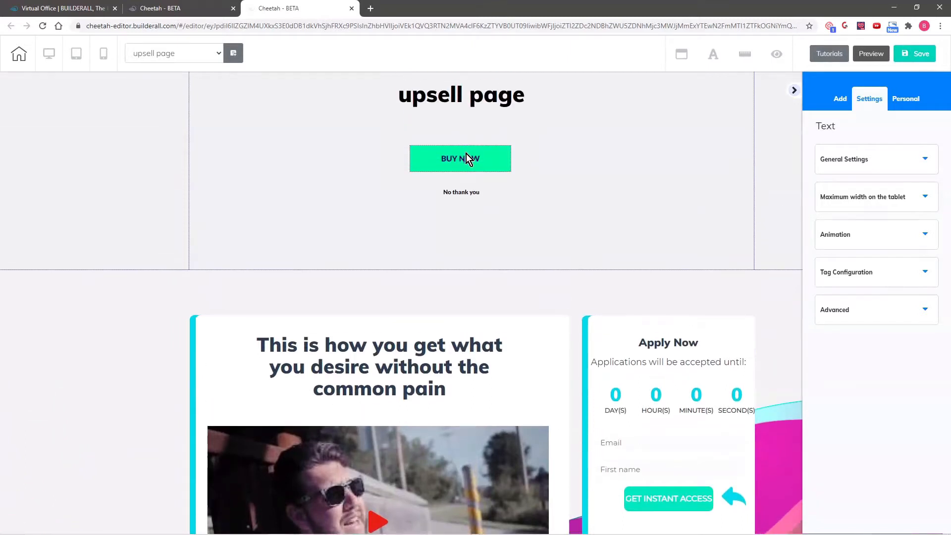
# Put BUY NOW on the top positioning layer and move it into the Apply Now column
pyautogui.moveTo(467, 157); pyautogui.dragTo(647, 255)
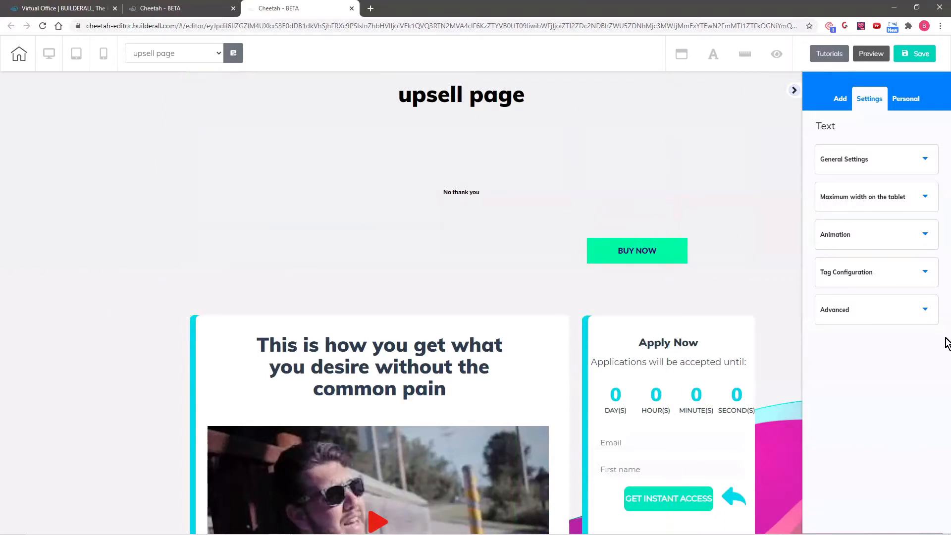
pyautogui.click(649, 258)
pyautogui.scroll(-1, 913, 390)
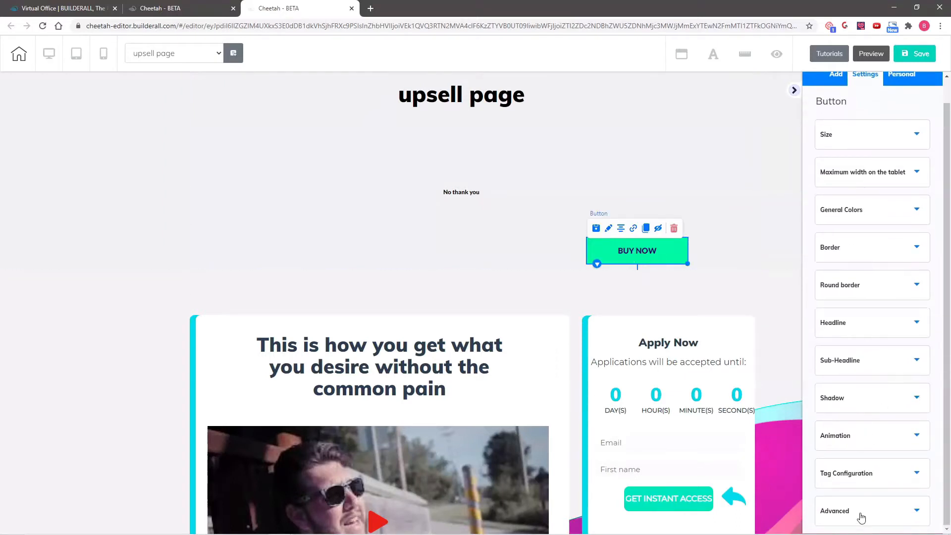
pyautogui.click(861, 517)
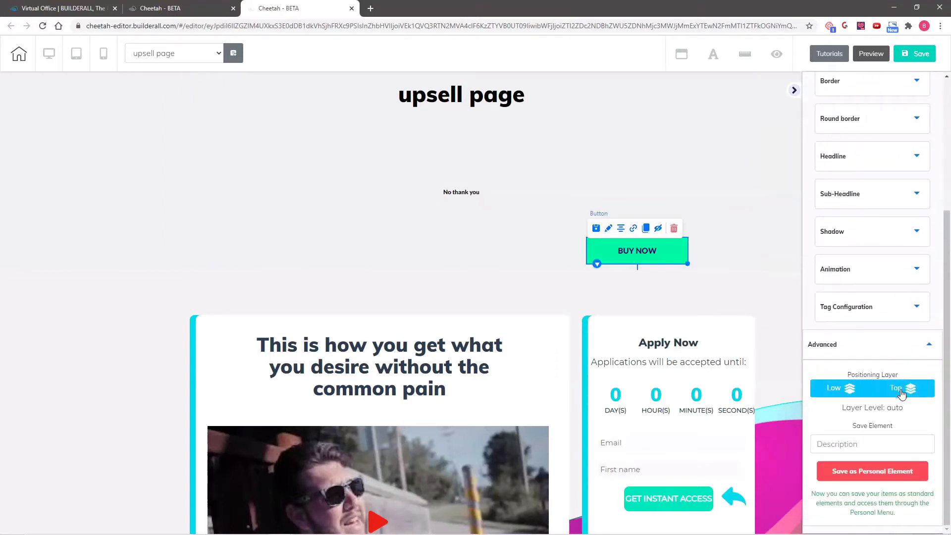
pyautogui.click(903, 391)
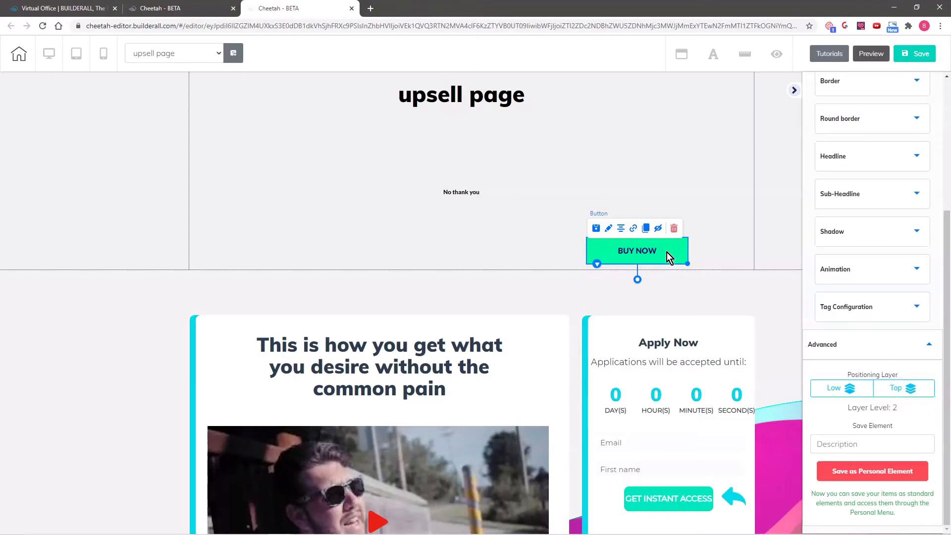
pyautogui.moveTo(669, 255); pyautogui.dragTo(733, 497)
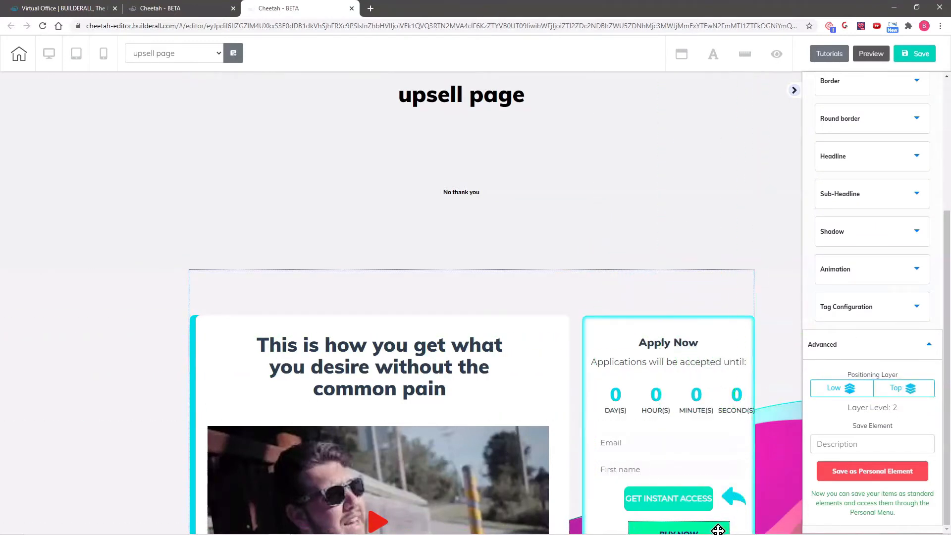
# Put No thank you on the top layer and move it down out of the upsell section
pyautogui.moveTo(495, 191); pyautogui.dragTo(644, 242)
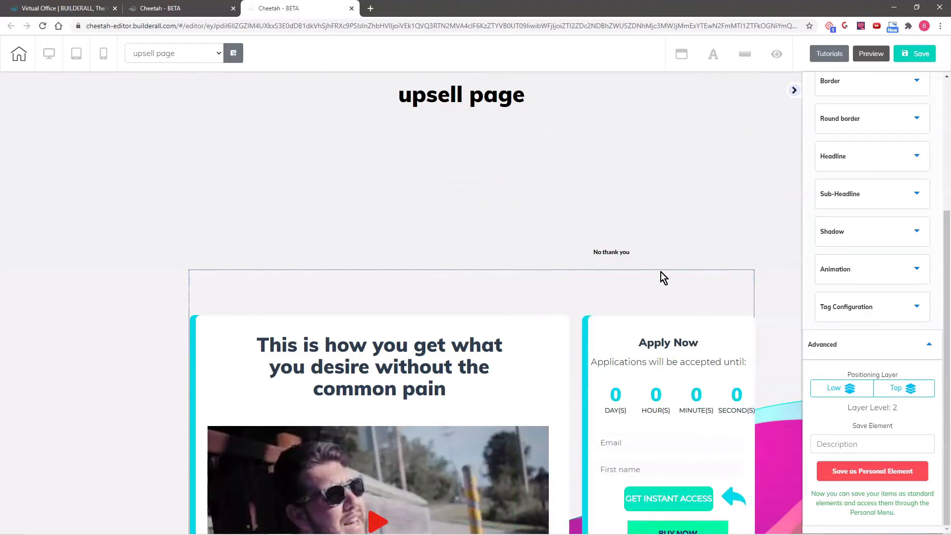
pyautogui.click(631, 249)
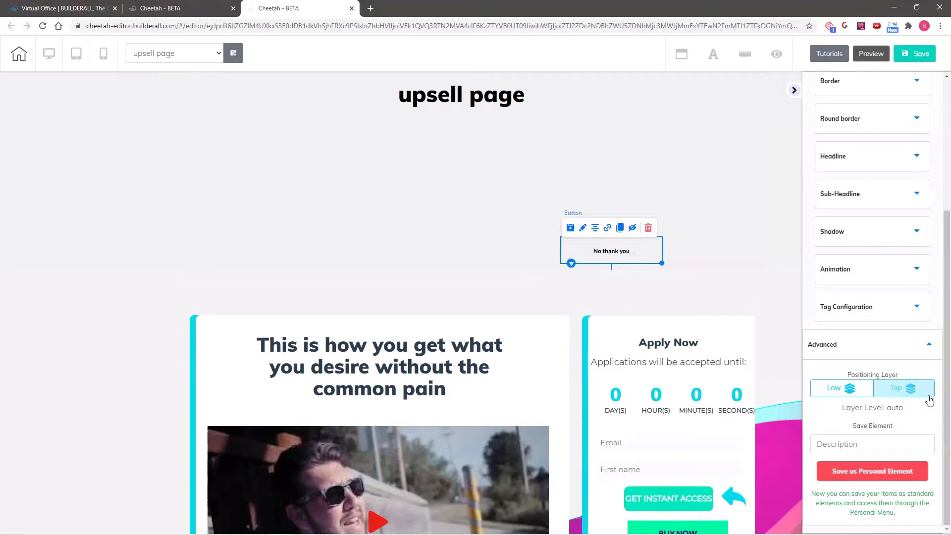
pyautogui.click(898, 390)
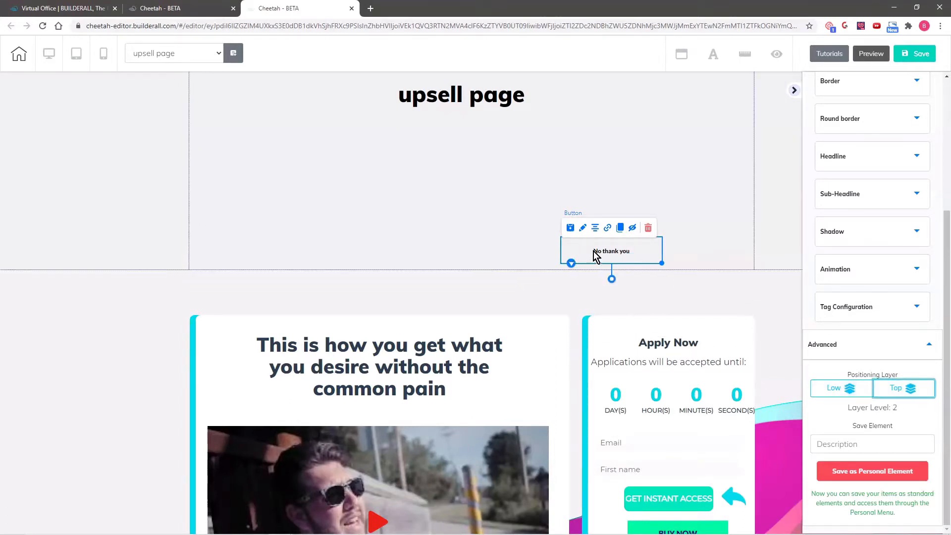
pyautogui.moveTo(594, 252); pyautogui.dragTo(620, 289)
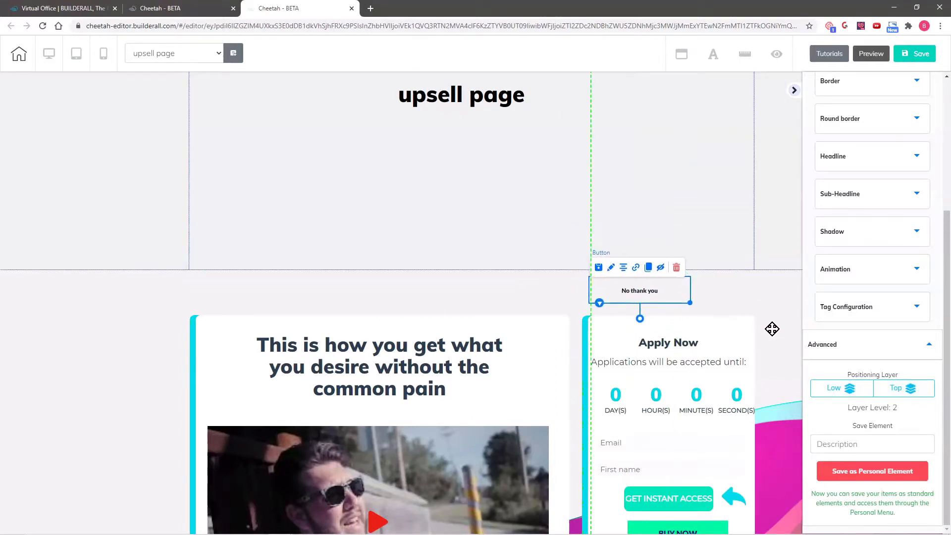
pyautogui.scroll(-2, 773, 329)
pyautogui.scroll(-1, 773, 329)
pyautogui.moveTo(644, 144); pyautogui.dragTo(662, 442)
# Place BUY NOW under GET INSTANT ACCESS, delete the empty upsell section, and save
pyautogui.moveTo(670, 386); pyautogui.dragTo(662, 407)
pyautogui.scroll(3, 282, 155)
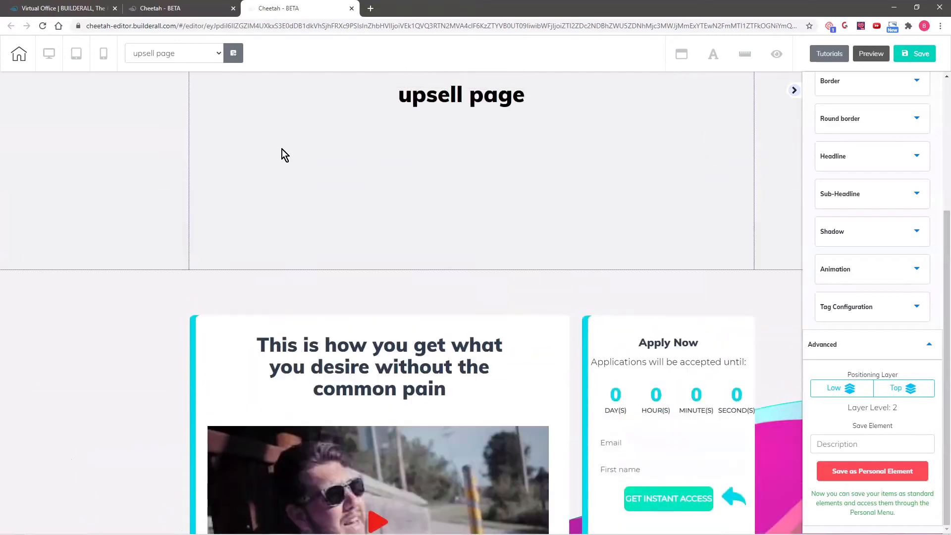
pyautogui.click(282, 148)
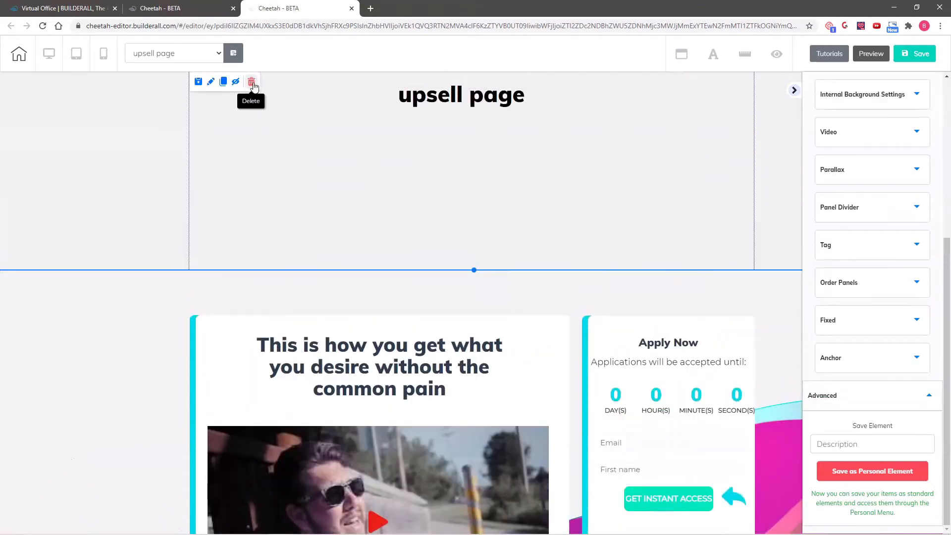
pyautogui.click(252, 83)
pyautogui.click(516, 296)
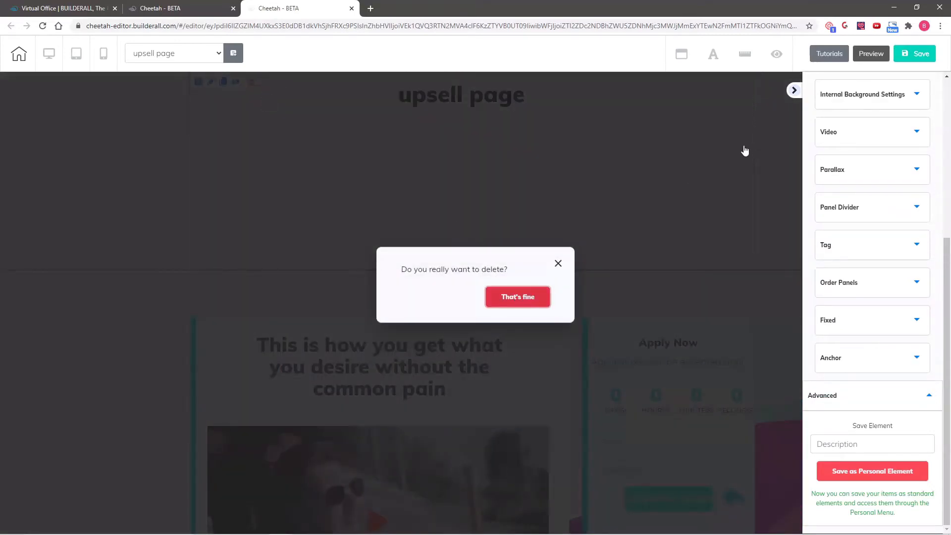
pyautogui.click(912, 54)
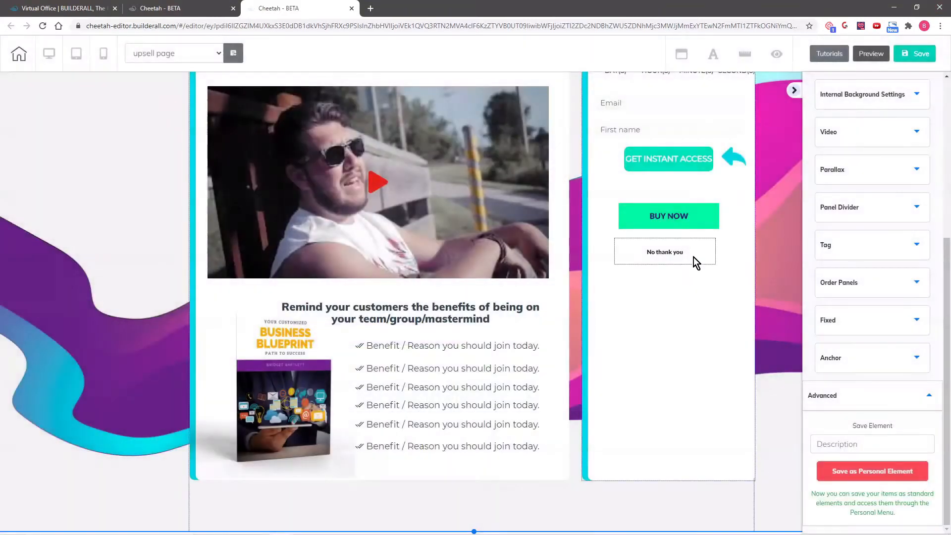
pyautogui.moveTo(694, 257); pyautogui.dragTo(494, 511)
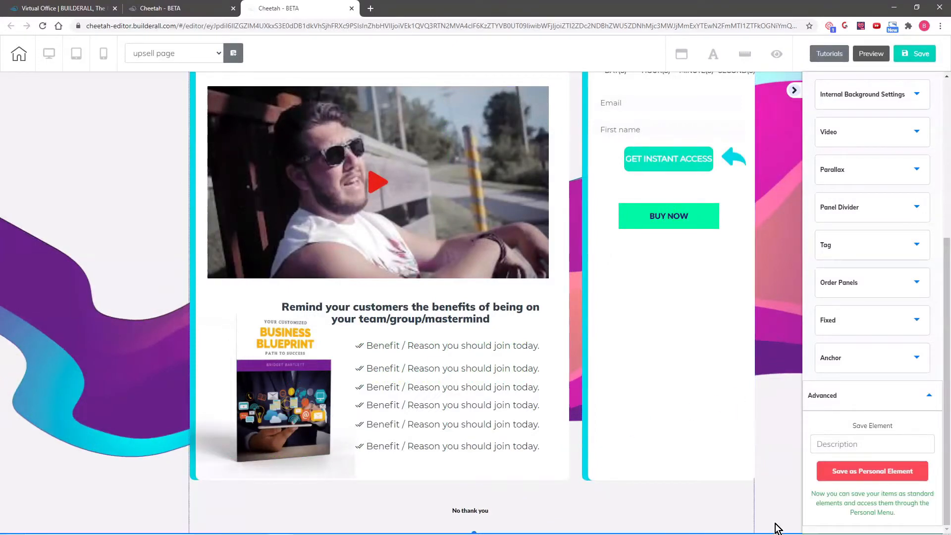
# Extend the panel's bottom edge, centre the benefits headline above the book, and lower No thank you
pyautogui.scroll(-1, 783, 504)
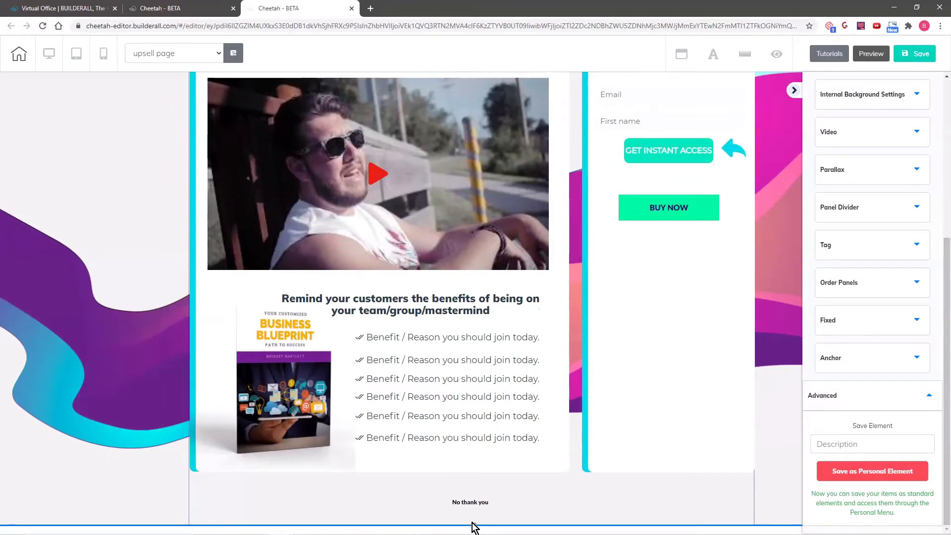
pyautogui.moveTo(474, 527); pyautogui.dragTo(476, 534)
pyautogui.scroll(-1, 759, 487)
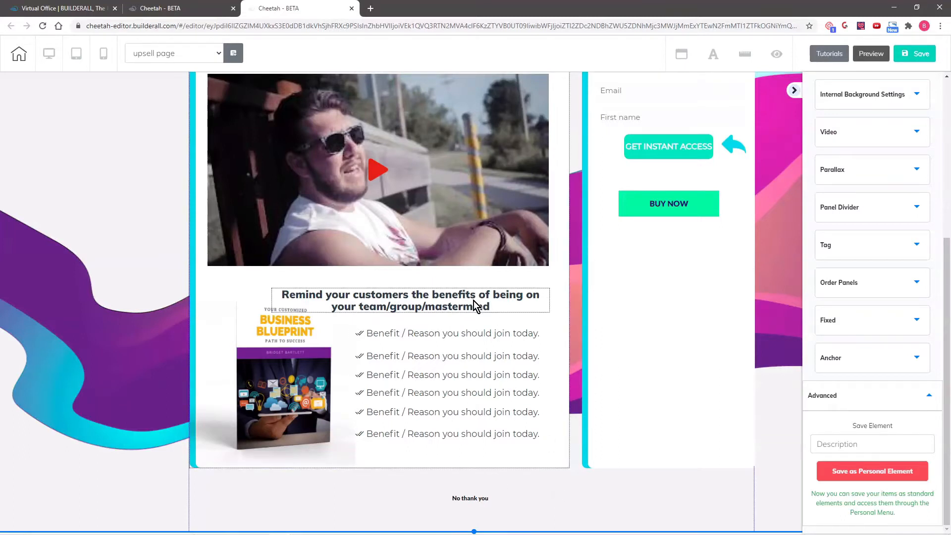
pyautogui.moveTo(475, 306); pyautogui.dragTo(440, 286)
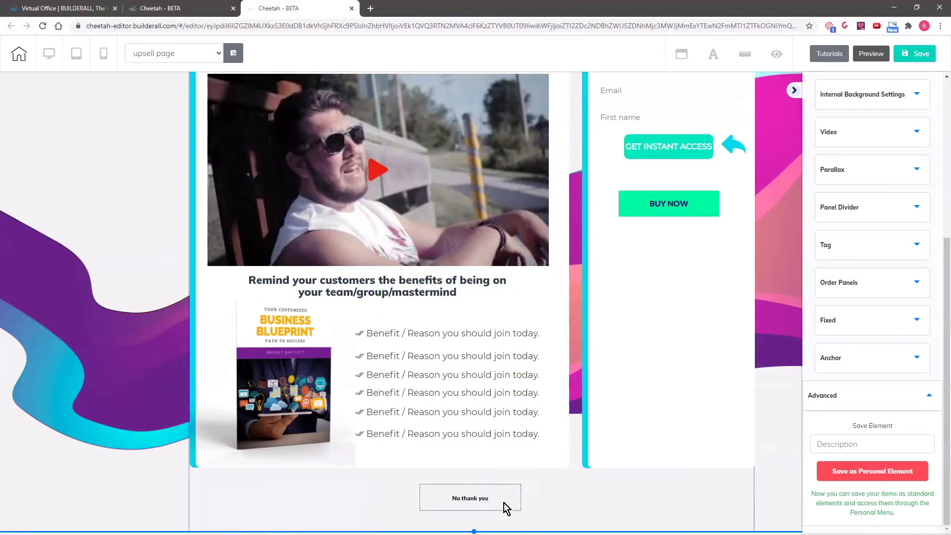
pyautogui.moveTo(478, 496); pyautogui.dragTo(477, 505)
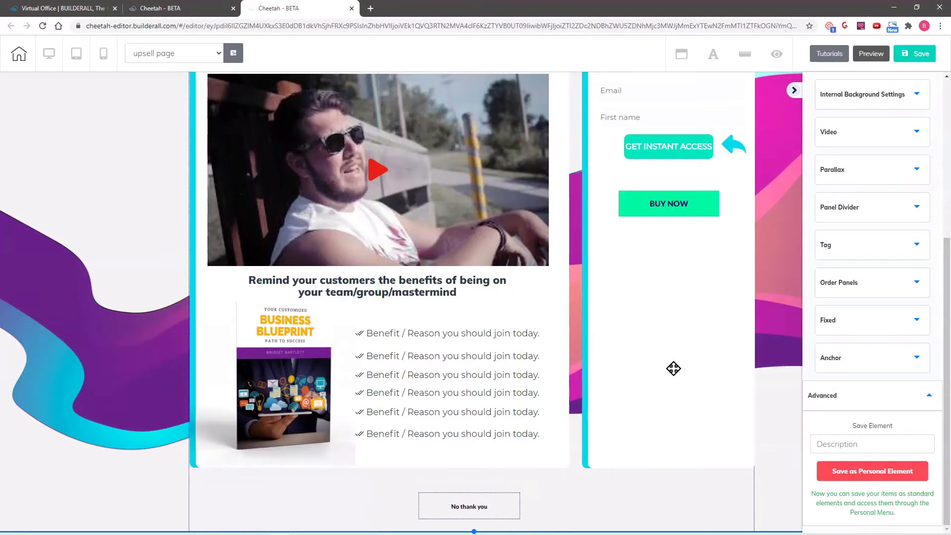
# Move BUY NOW to the column bottom with the blue arrow beside it, realigning the countdown
pyautogui.scroll(3, 786, 337)
pyautogui.moveTo(684, 376); pyautogui.dragTo(670, 527)
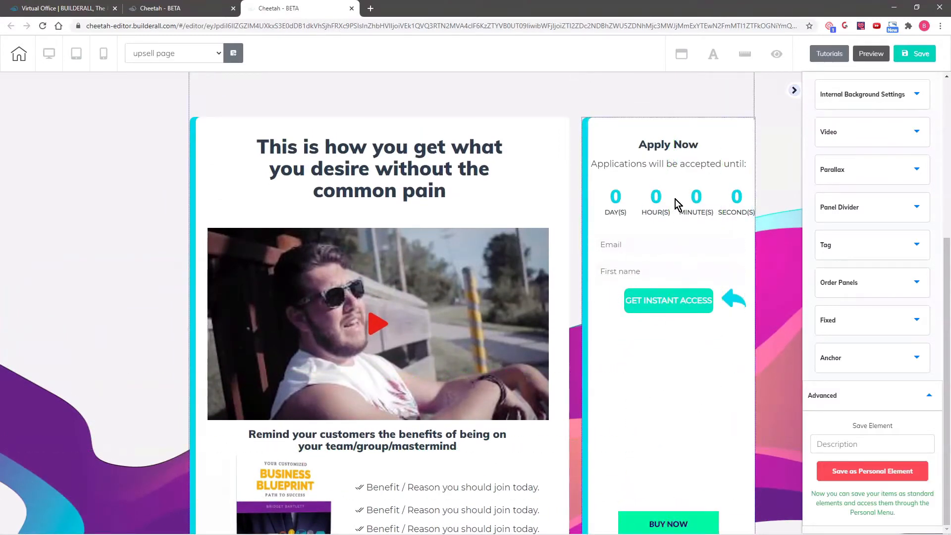
pyautogui.moveTo(678, 203); pyautogui.dragTo(664, 195)
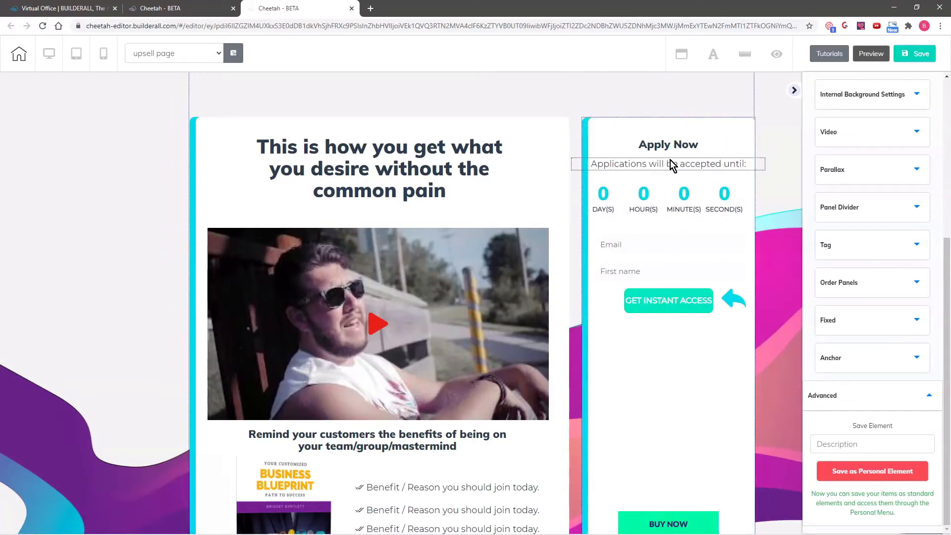
pyautogui.moveTo(669, 163); pyautogui.dragTo(668, 163)
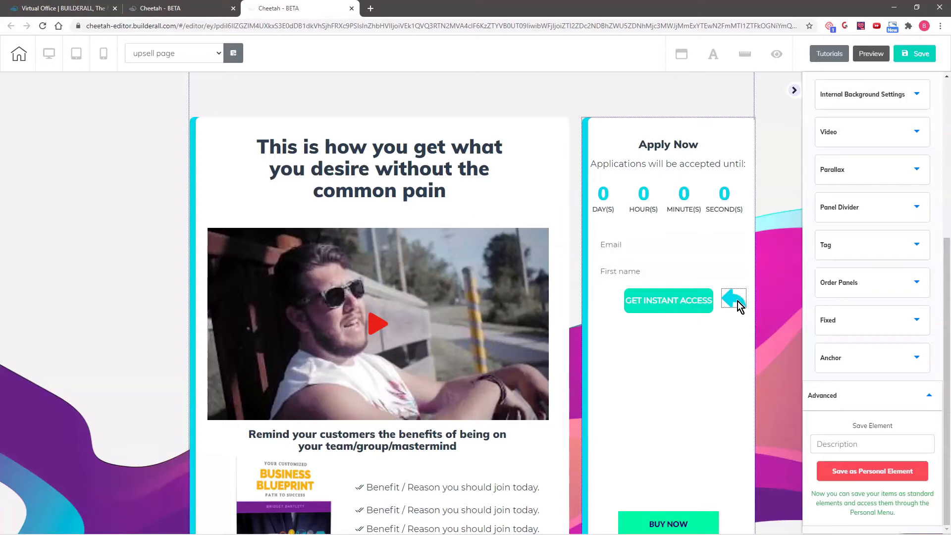
pyautogui.moveTo(738, 302); pyautogui.dragTo(742, 529)
pyautogui.moveTo(711, 260); pyautogui.dragTo(711, 259)
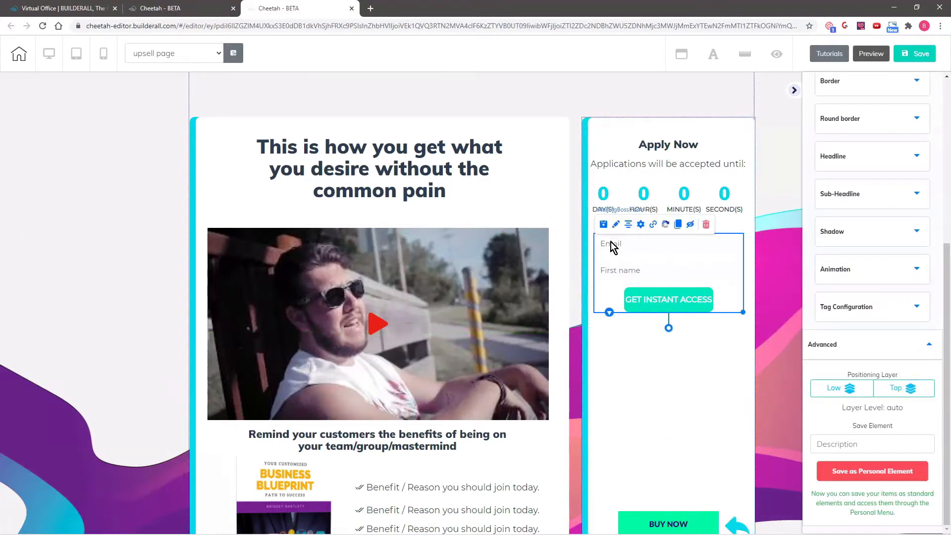
# Delete the MailingBoss opt-in form with Email, First name and GET INSTANT ACCESS
pyautogui.moveTo(643, 285); pyautogui.dragTo(644, 310)
pyautogui.click(667, 262)
pyautogui.click(633, 308)
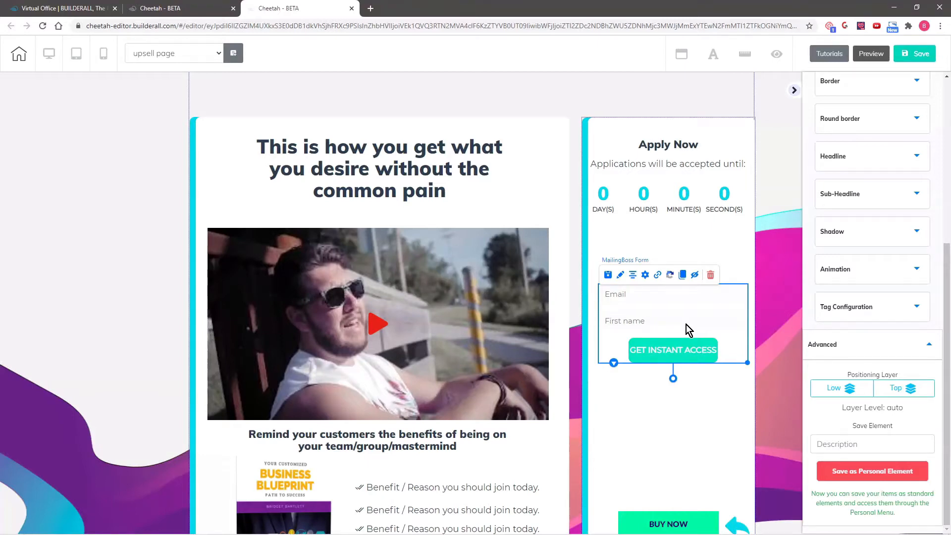
pyautogui.click(712, 275)
pyautogui.click(533, 299)
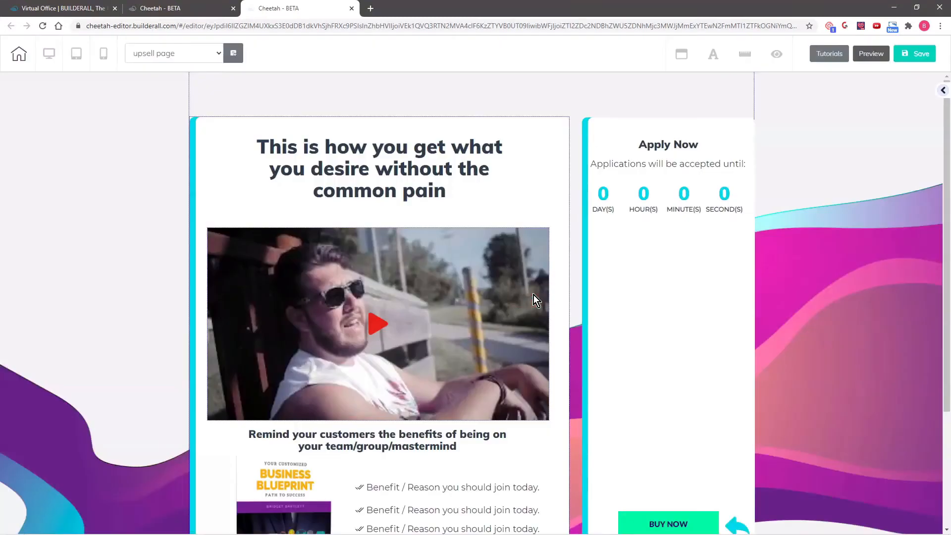
# Add a contact form element to the Apply Now panel
pyautogui.click(945, 92)
pyautogui.scroll(-1, 887, 289)
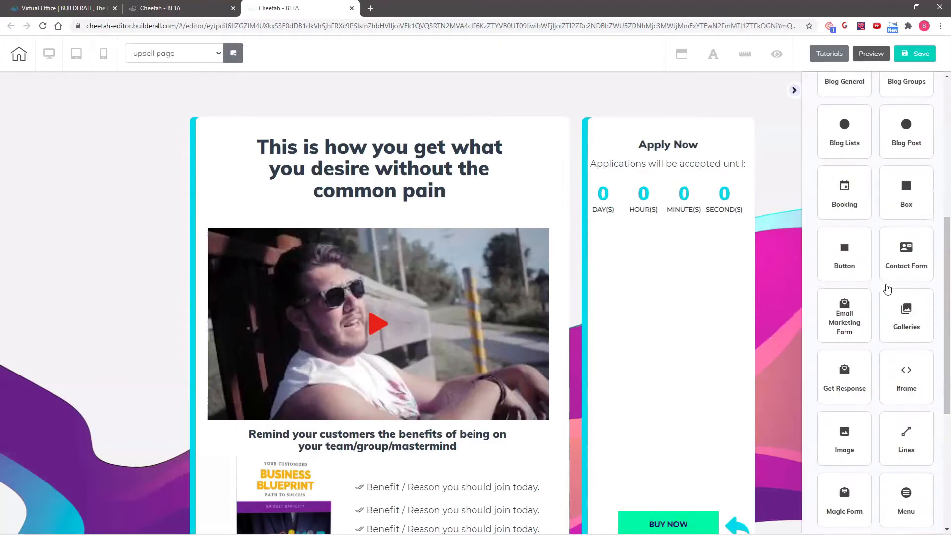
pyautogui.scroll(-2, 879, 278)
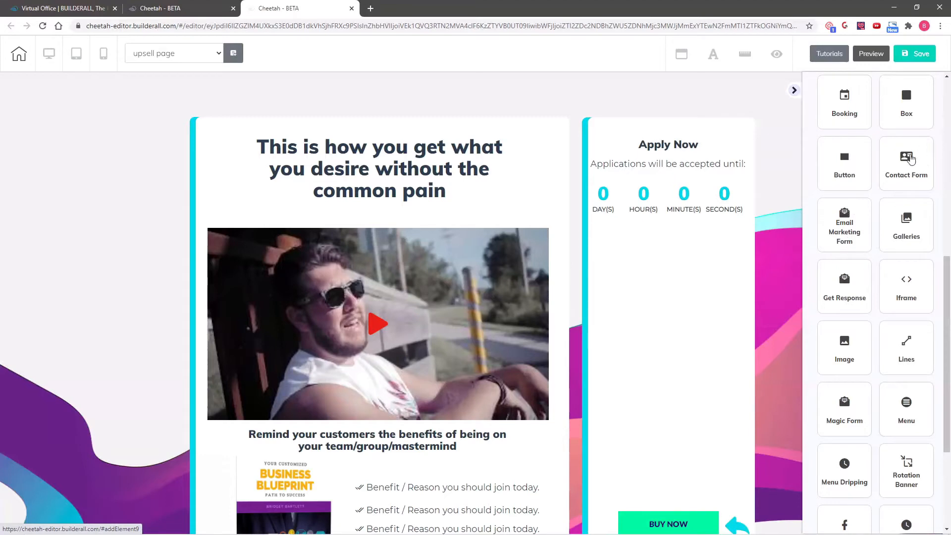
pyautogui.click(906, 168)
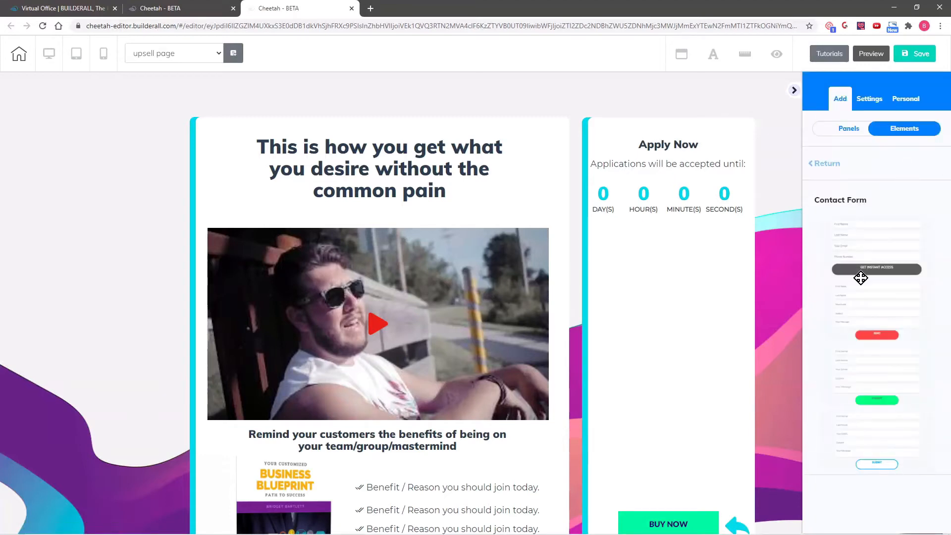
pyautogui.moveTo(900, 239); pyautogui.dragTo(656, 257)
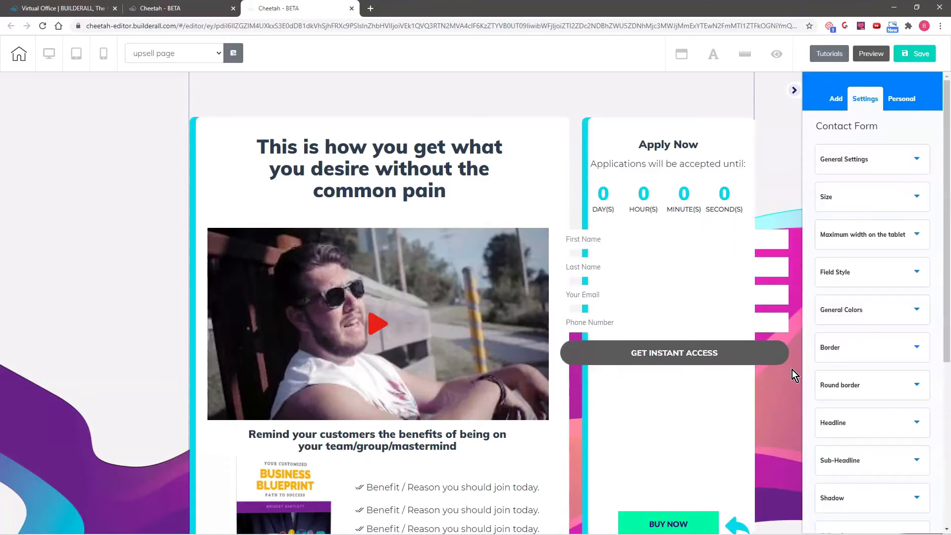
# Narrow the contact form and move it beneath the countdown timer
pyautogui.click(748, 322)
pyautogui.moveTo(790, 366); pyautogui.dragTo(721, 365)
pyautogui.moveTo(649, 294); pyautogui.dragTo(677, 313)
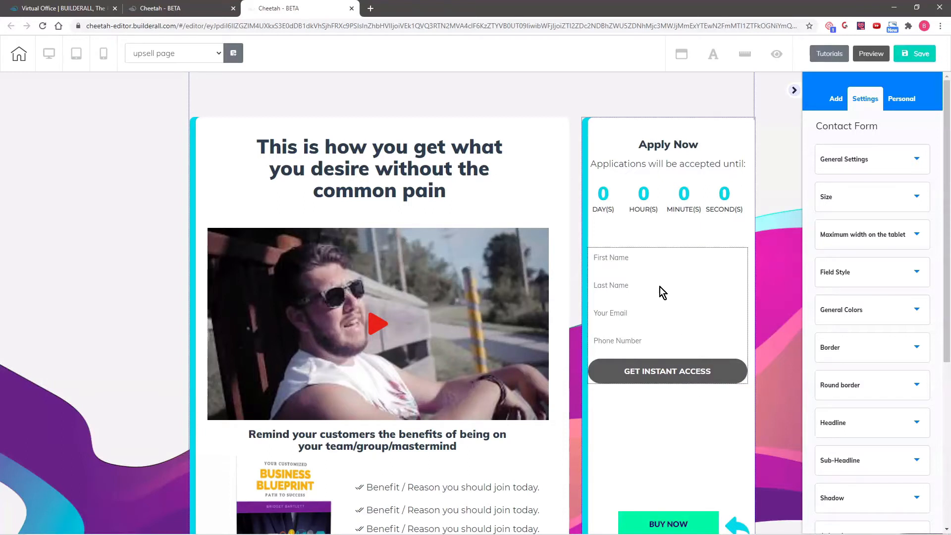
# Copy BUY NOW's Upsell Product Supercheckout URL without changing the link, then centre the contact form
pyautogui.click(672, 529)
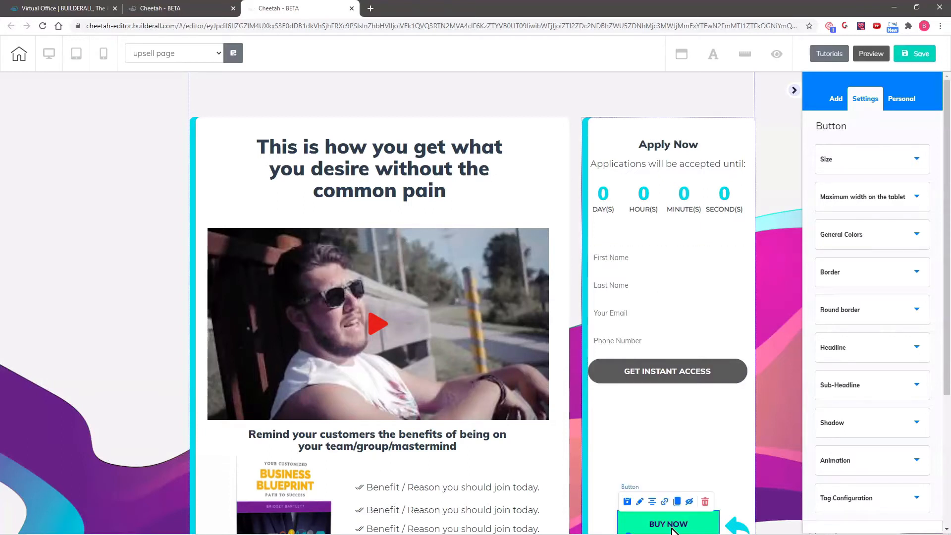
pyautogui.click(666, 503)
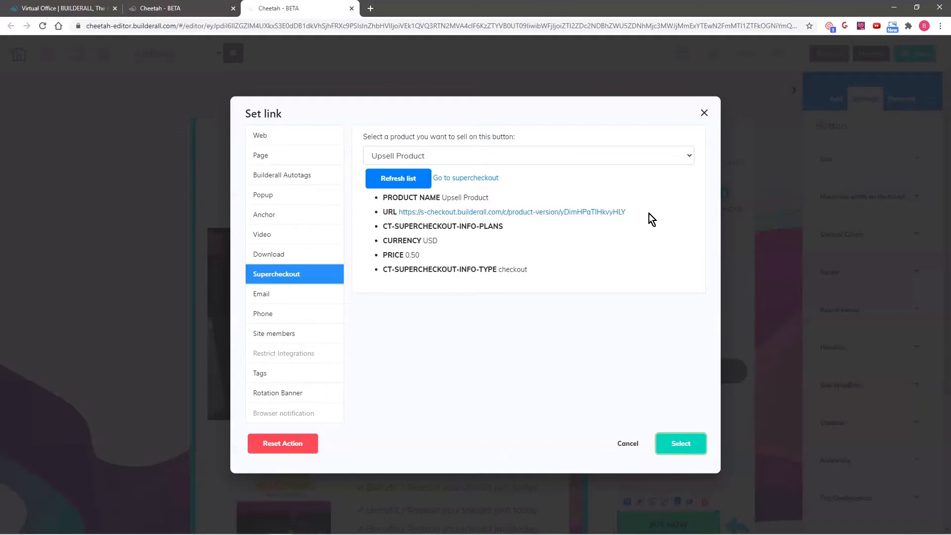
pyautogui.moveTo(626, 212); pyautogui.dragTo(400, 216)
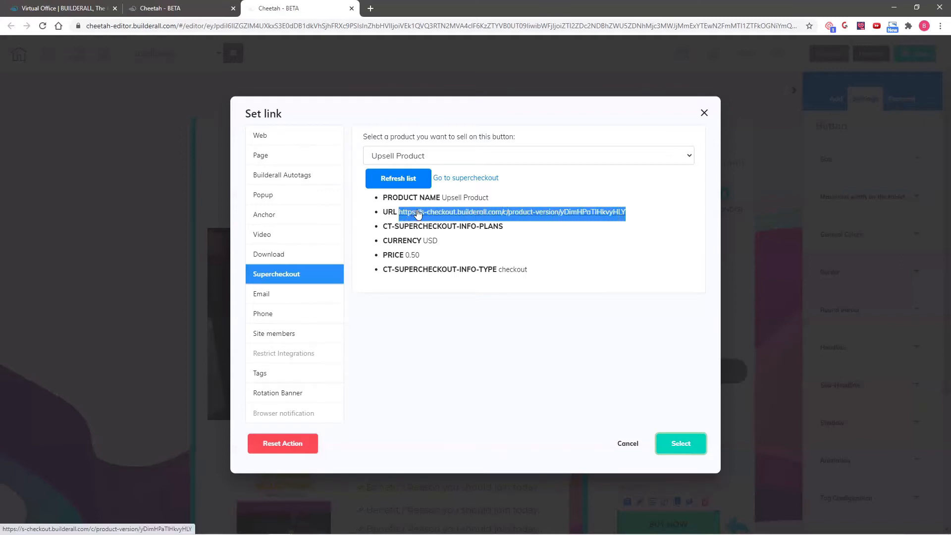
pyautogui.rightClick(419, 212)
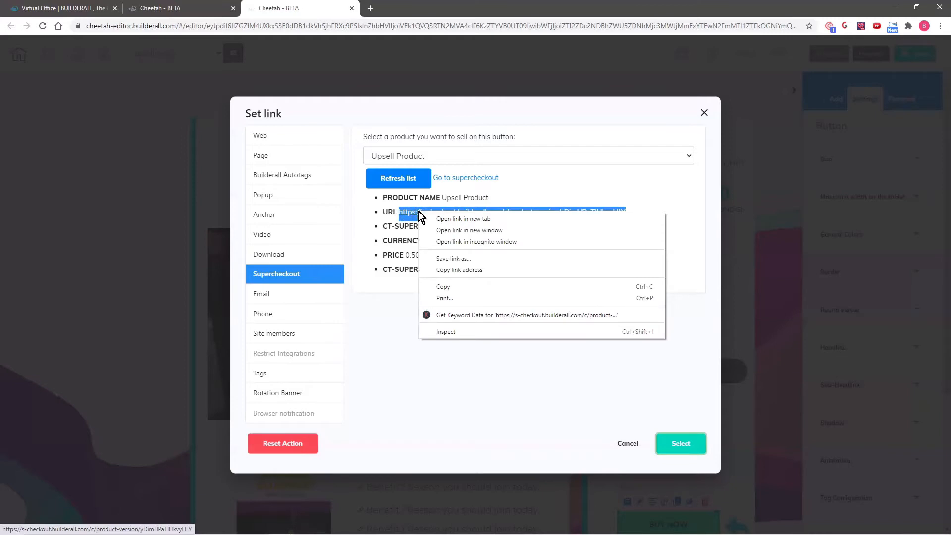
pyautogui.click(439, 286)
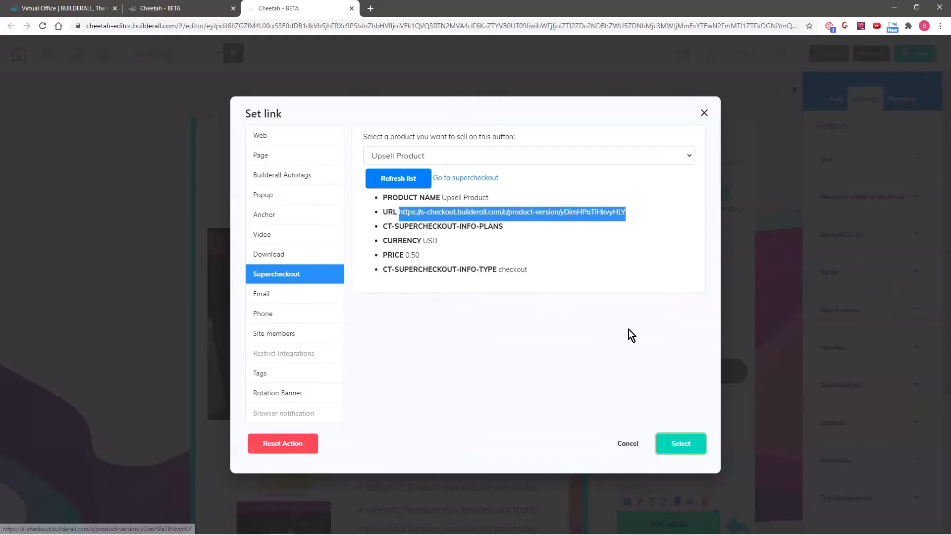
pyautogui.click(628, 444)
pyautogui.moveTo(639, 305); pyautogui.dragTo(641, 304)
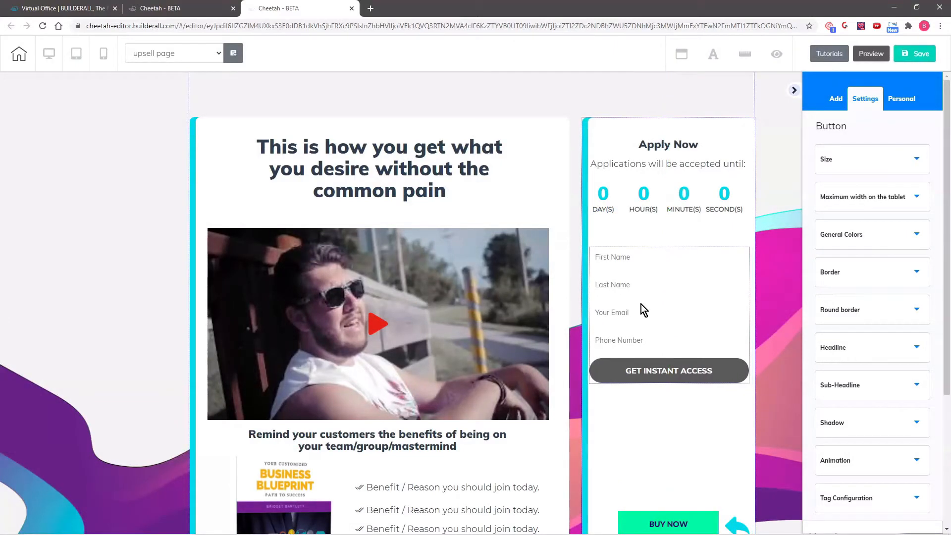
# Set the contact form's redirect URL to the pasted upsell checkout URL
pyautogui.click(642, 304)
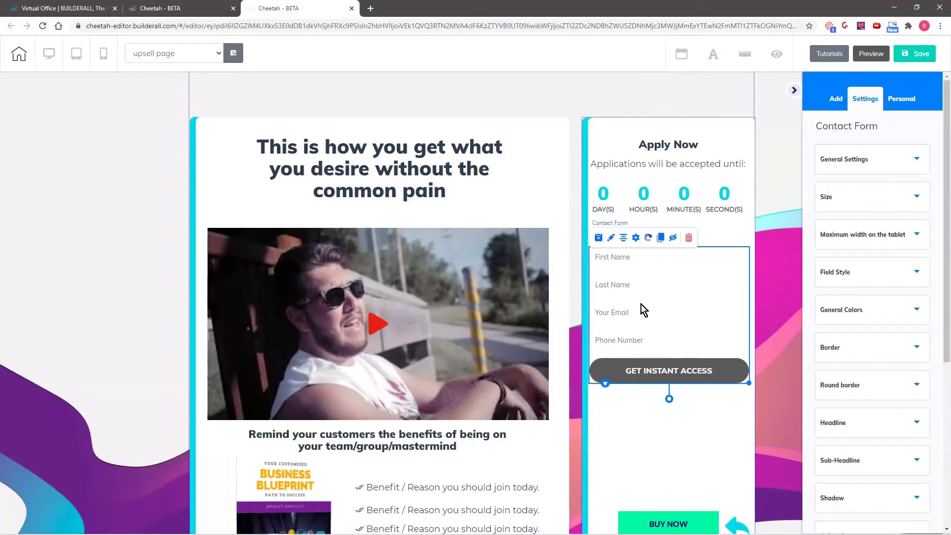
pyautogui.click(636, 239)
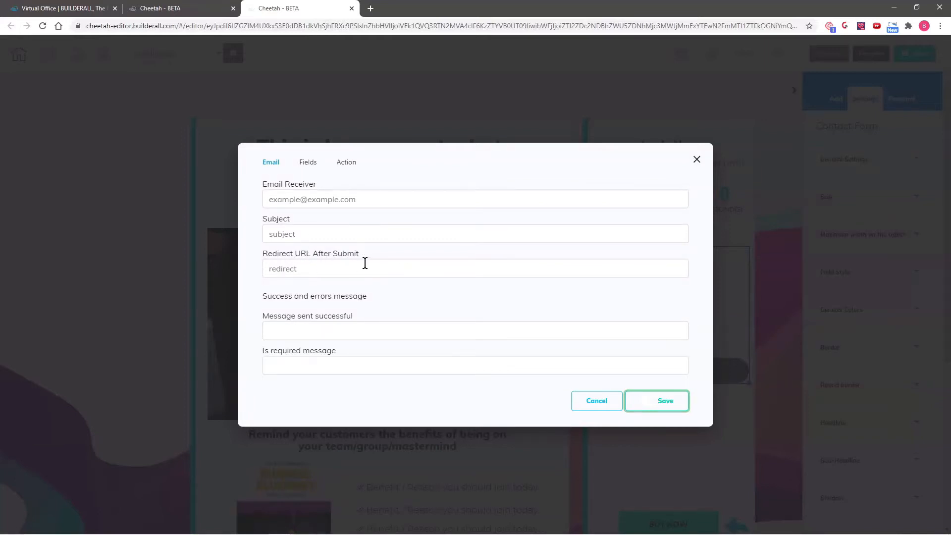
pyautogui.click(344, 267)
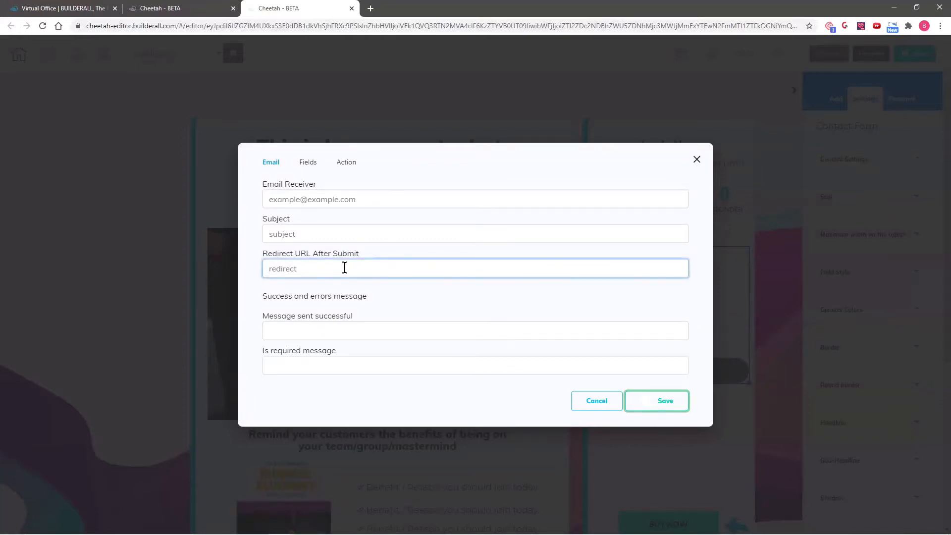
pyautogui.write('https://s-checkout.builderall.com/c/product-version/yDimHPaTIHkvyHLY')
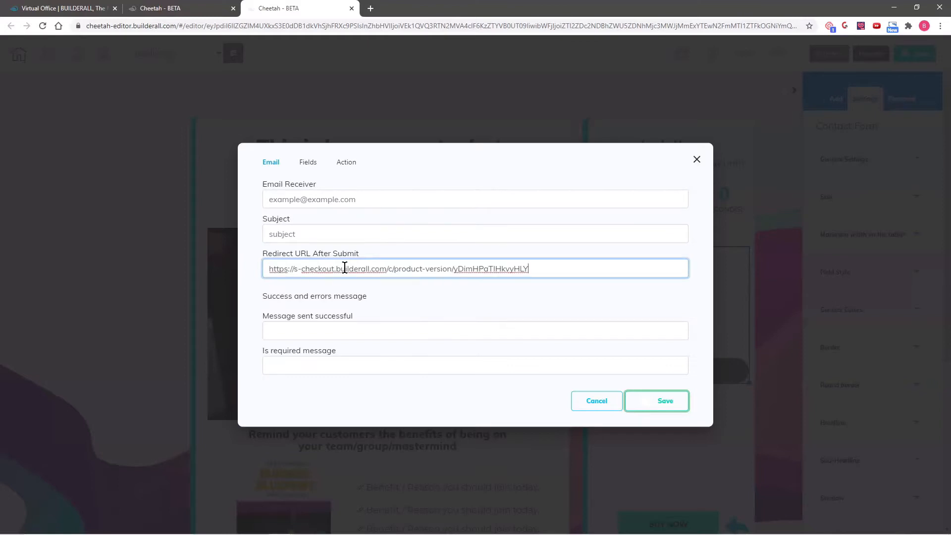
# Email submissions to the owner's address with subject 'You have received an application for private coaching'
pyautogui.click(319, 200)
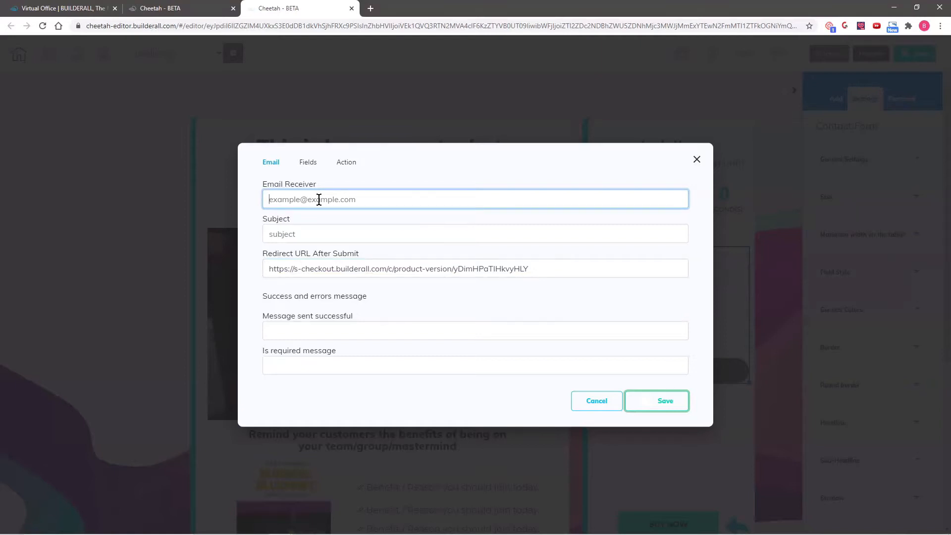
pyautogui.click(320, 234)
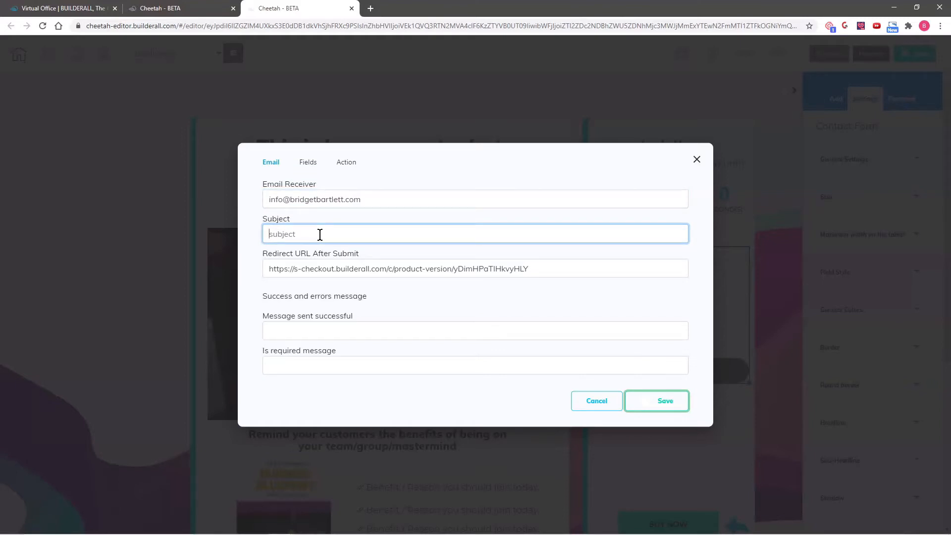
pyautogui.write('You have received an application for private coaching')
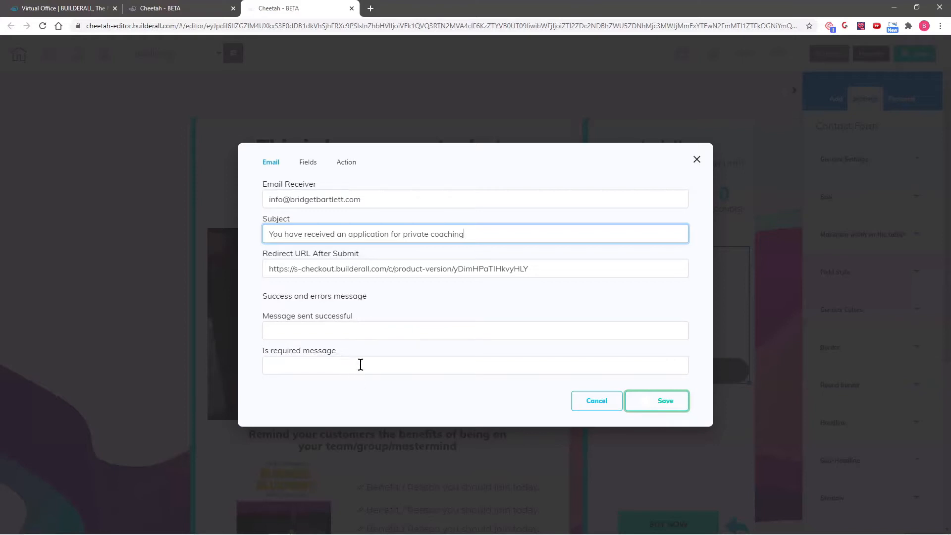
pyautogui.click(310, 159)
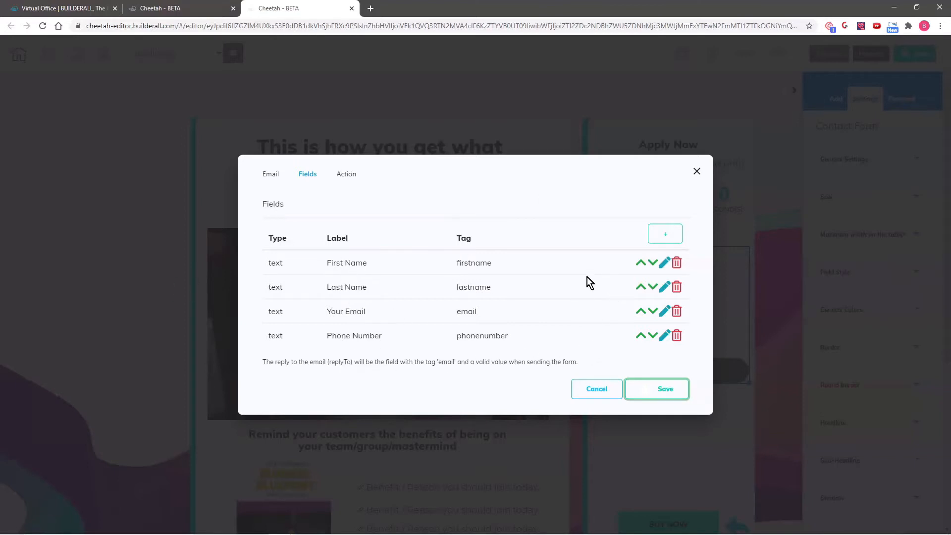
# Start adding a new field to the contact form to bring up the field-type choices
pyautogui.click(664, 234)
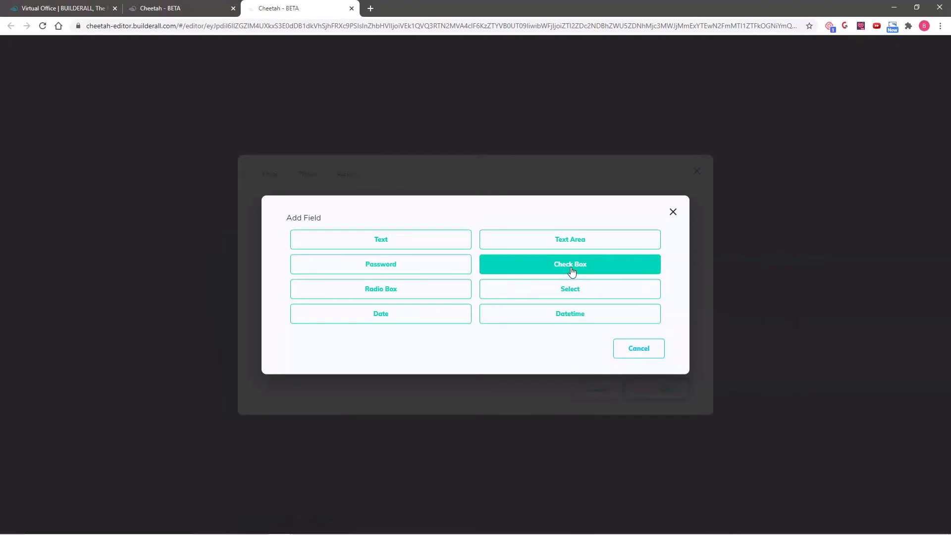
# Add a required Text field 'What are your promoting online?' with tag promoting
pyautogui.click(582, 293)
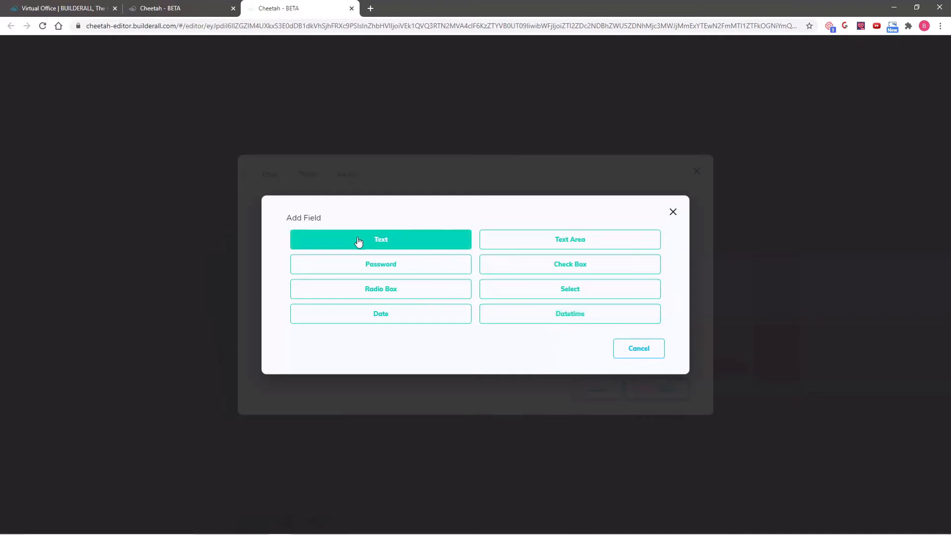
pyautogui.click(386, 243)
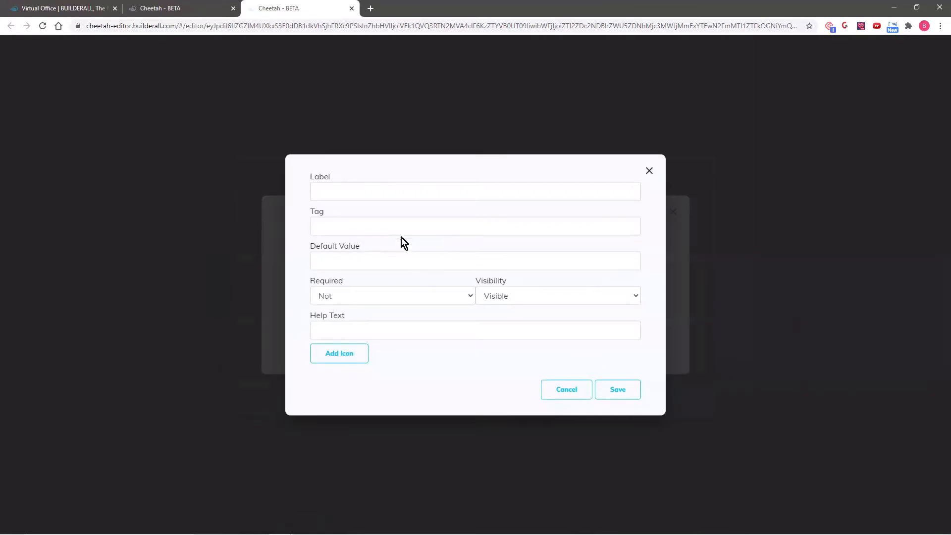
pyautogui.click(364, 192)
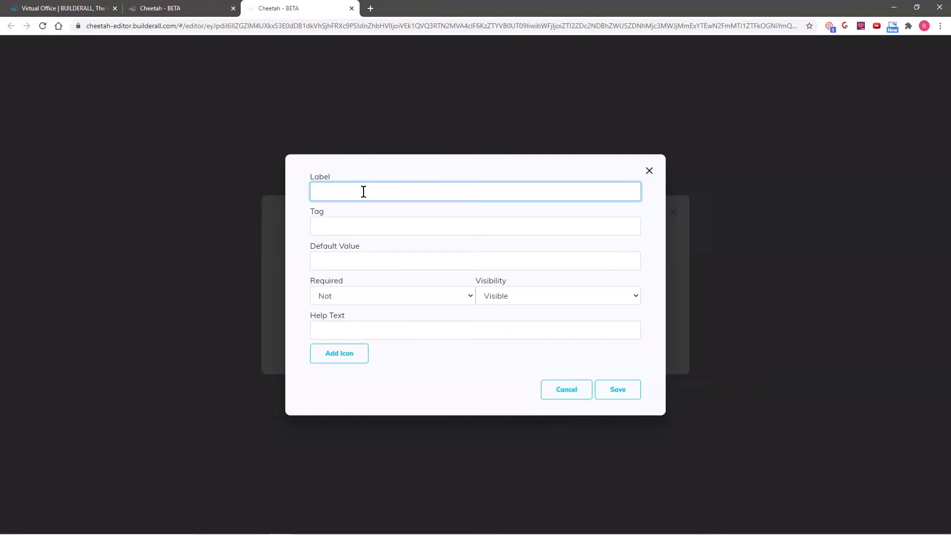
pyautogui.write('What are your promoting online?')
pyautogui.click(353, 223)
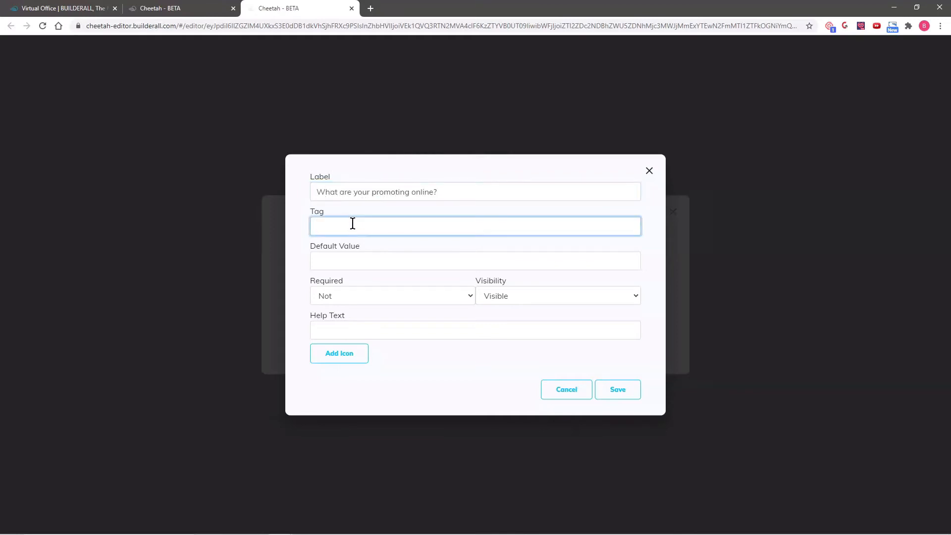
pyautogui.write('promoting')
pyautogui.click(353, 296)
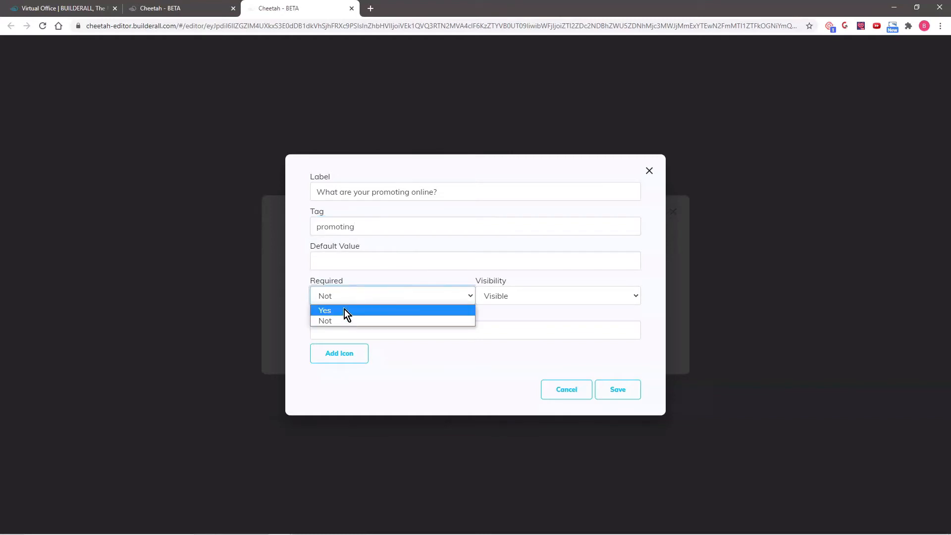
pyautogui.click(350, 310)
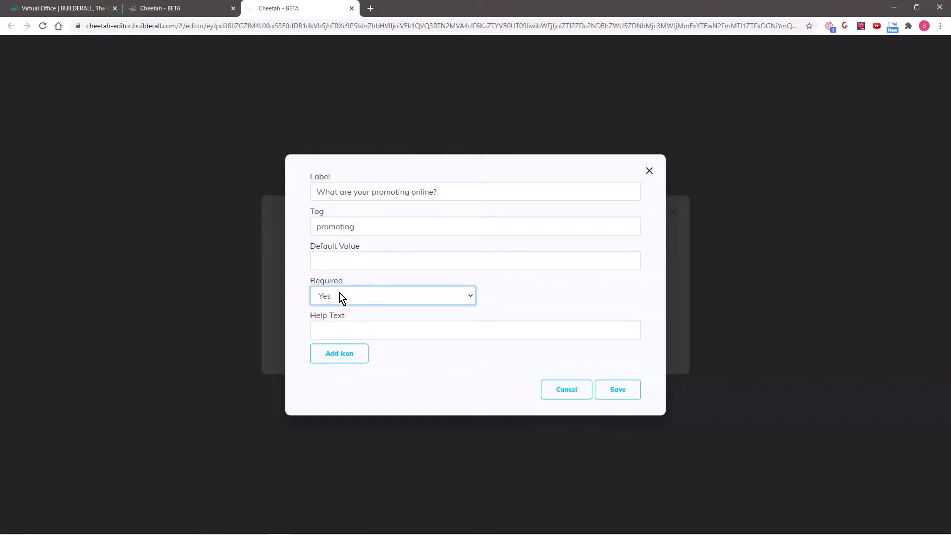
pyautogui.click(617, 391)
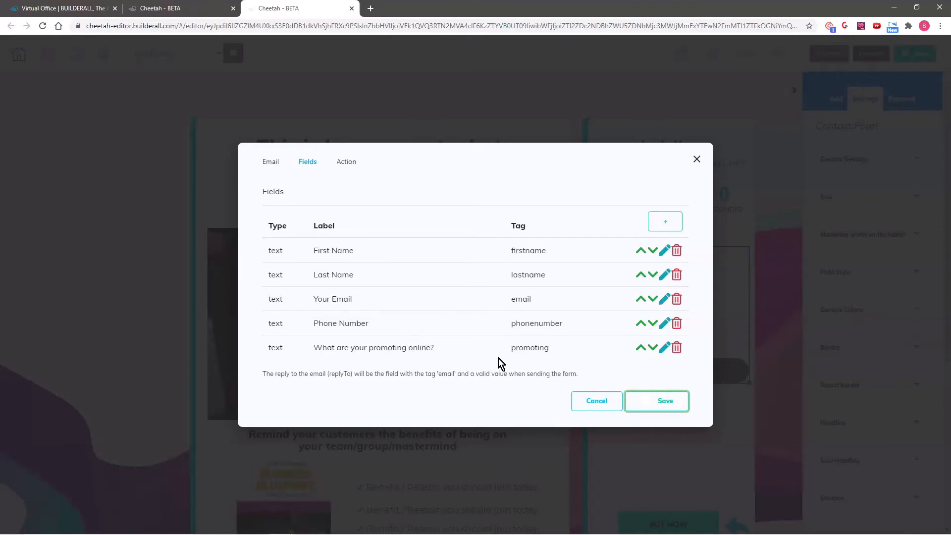
pyautogui.click(666, 226)
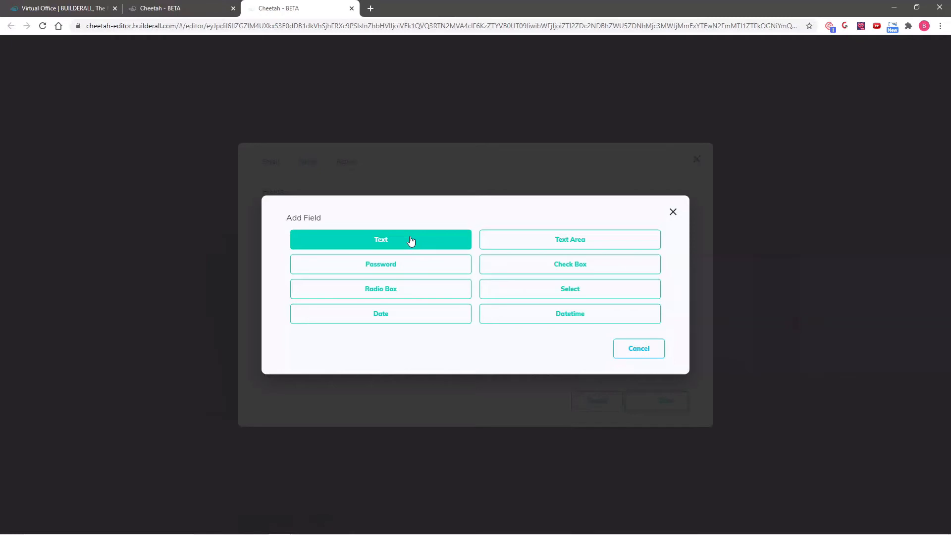
# Create a required Check Box field tagged Options, labelled 'What are do you need to most help with?'
pyautogui.click(582, 266)
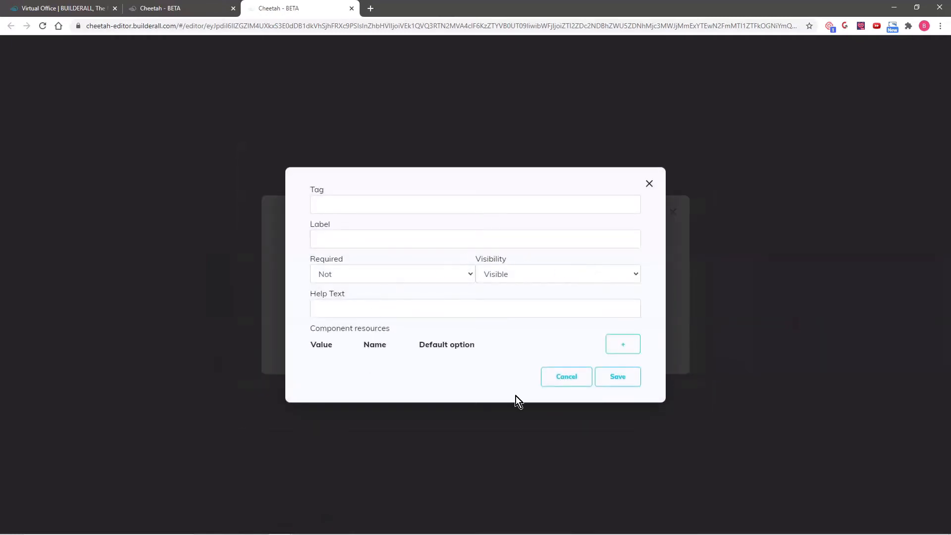
pyautogui.click(368, 205)
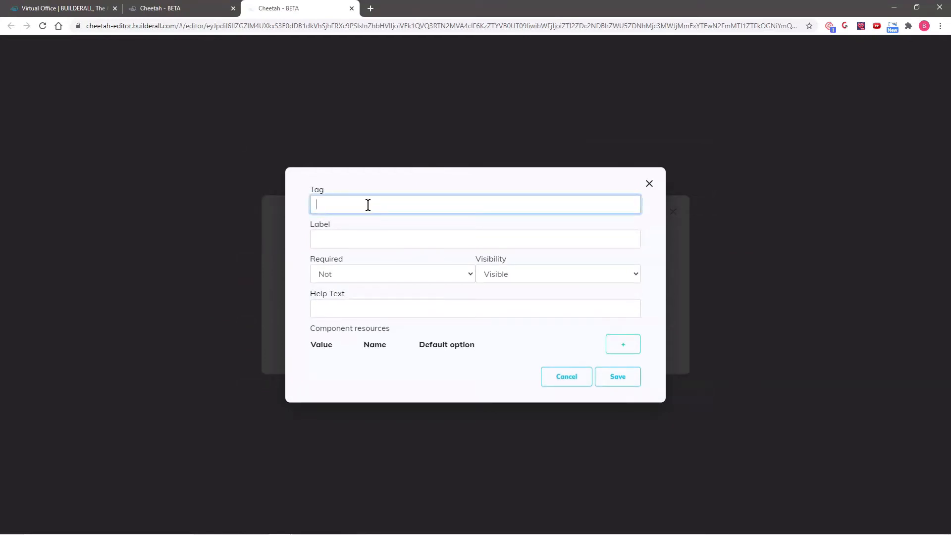
pyautogui.write('Options')
pyautogui.click(341, 240)
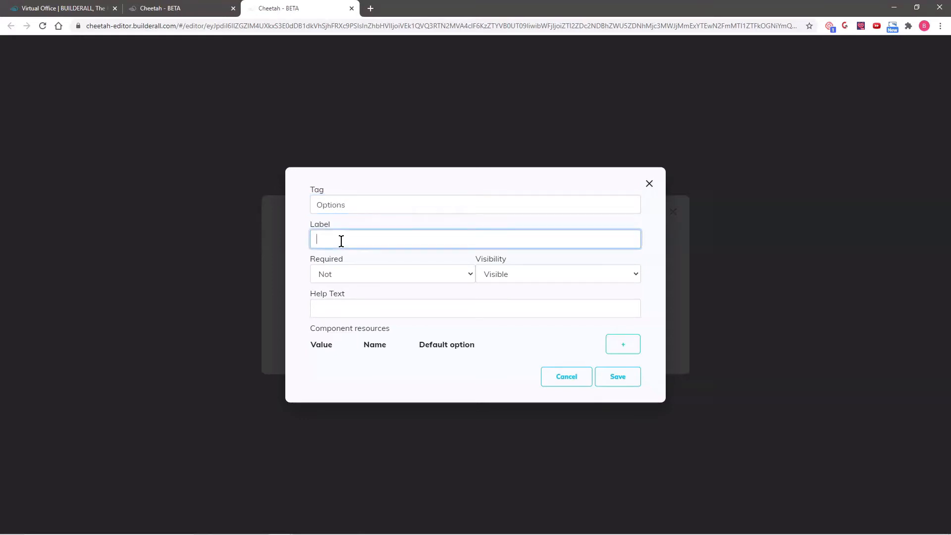
pyautogui.write('What are do  you need to most help with?')
pyautogui.click(341, 273)
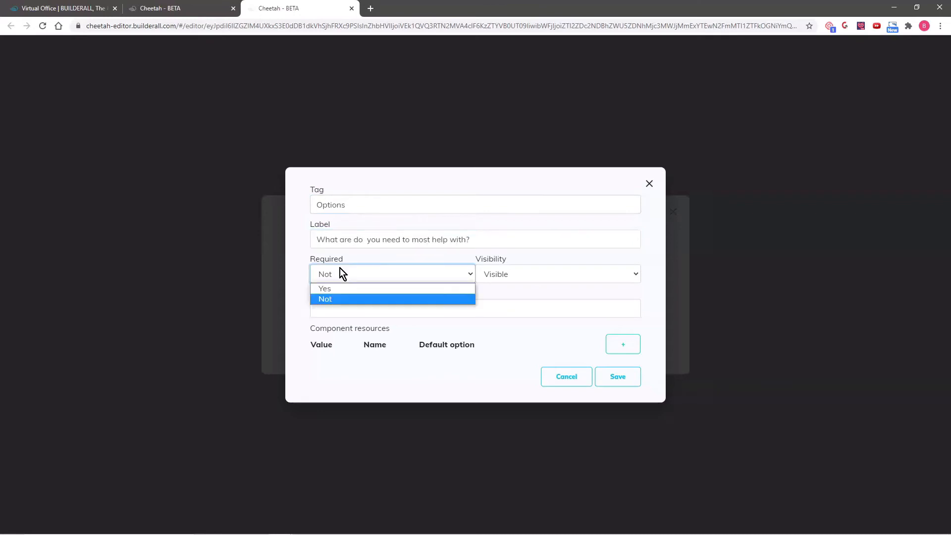
pyautogui.click(338, 287)
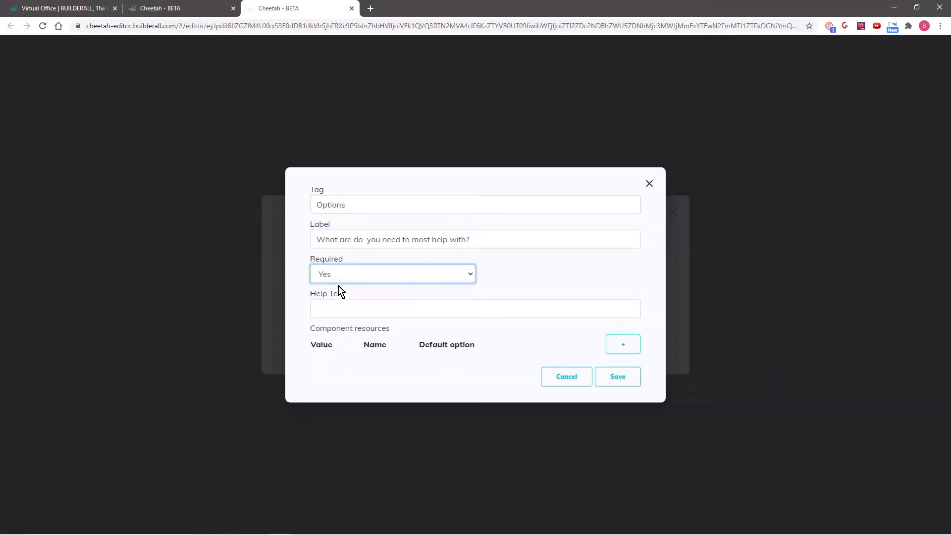
# Add the checkbox options Leads generation and Marketing myself
pyautogui.click(625, 345)
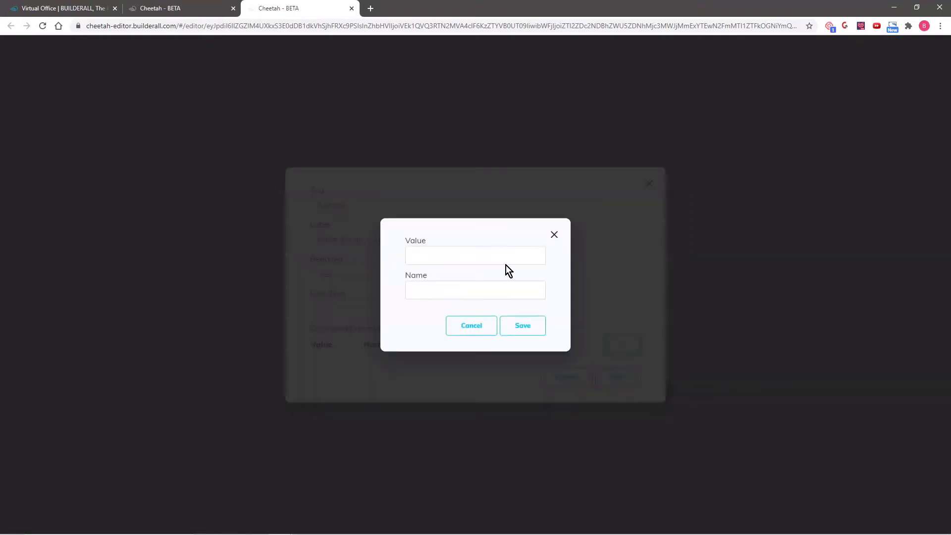
pyautogui.click(452, 255)
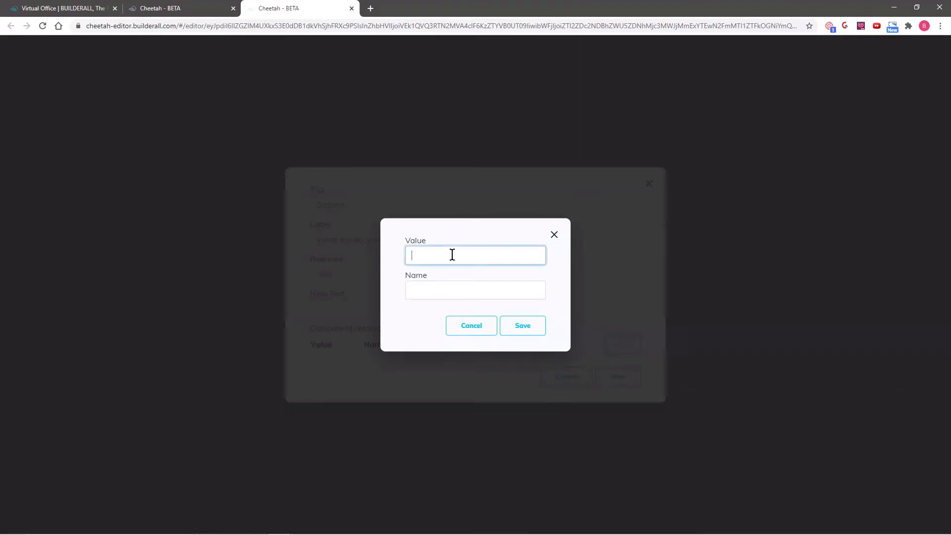
pyautogui.write('Leads generation')
pyautogui.hotkey('ctrl', 'a')
pyautogui.hotkey('ctrl', 'c')
pyautogui.click(429, 293)
pyautogui.hotkey('ctrl', 'v')
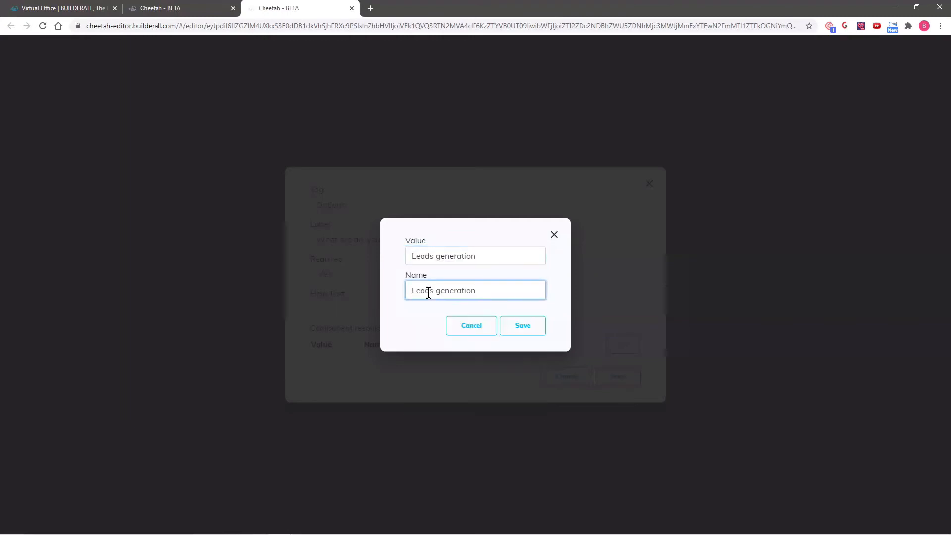
pyautogui.click(524, 327)
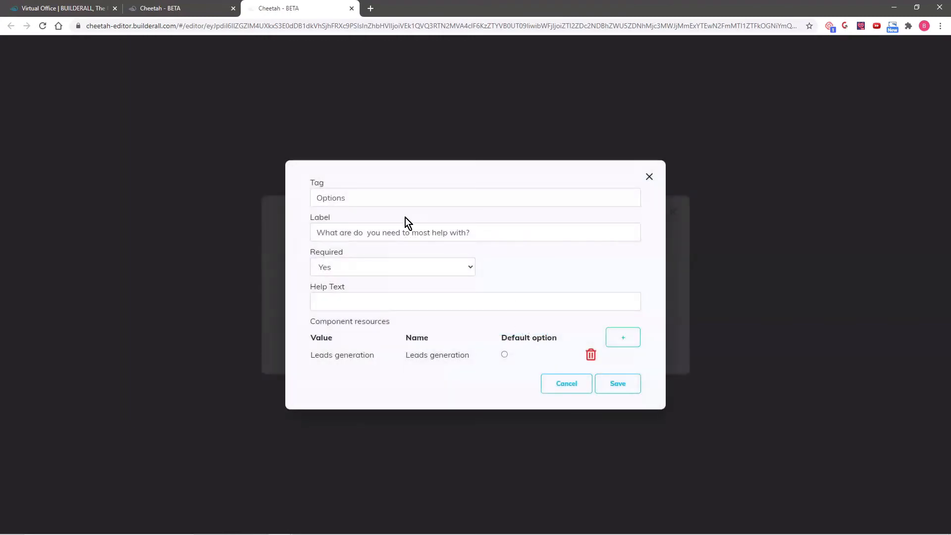
pyautogui.click(631, 337)
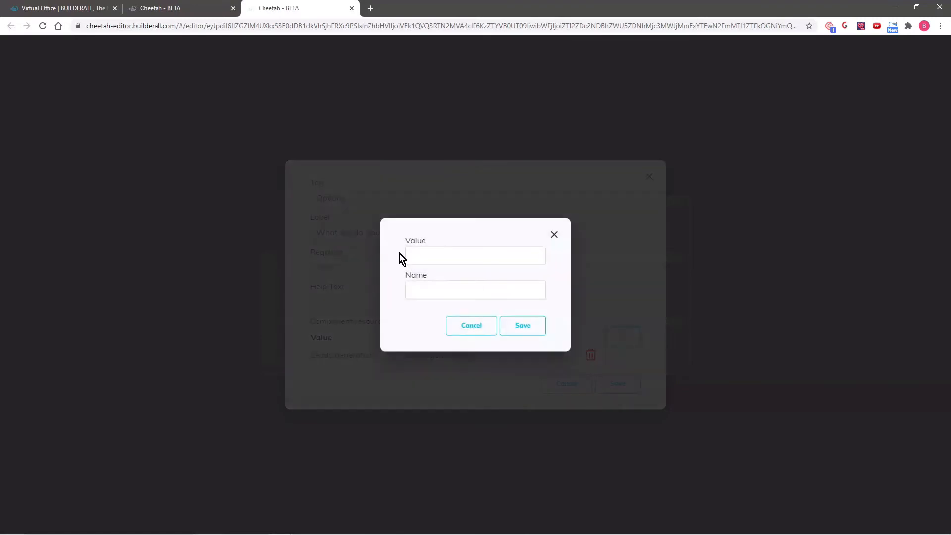
pyautogui.click(432, 260)
pyautogui.write('Marketing myself')
pyautogui.hotkey('ctrl', 'a')
pyautogui.hotkey('ctrl', 'c')
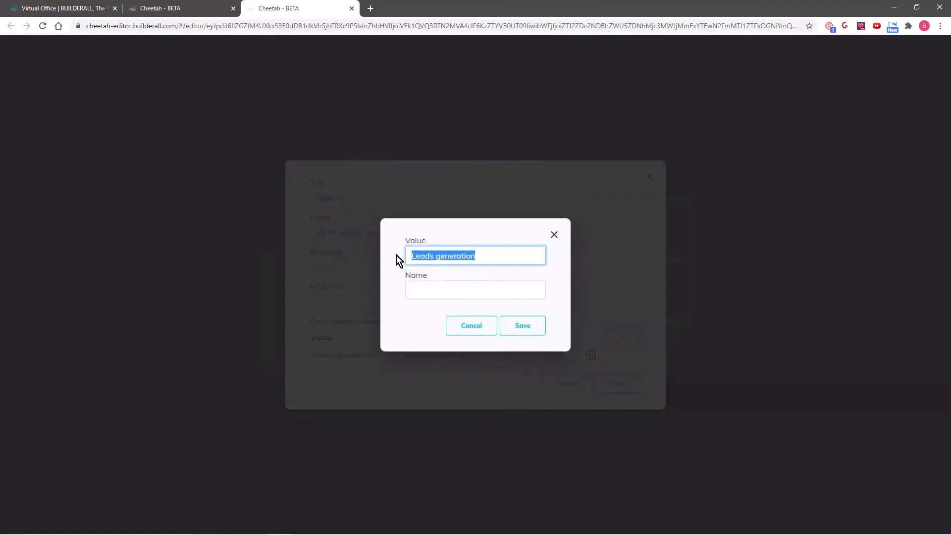
pyautogui.click(432, 290)
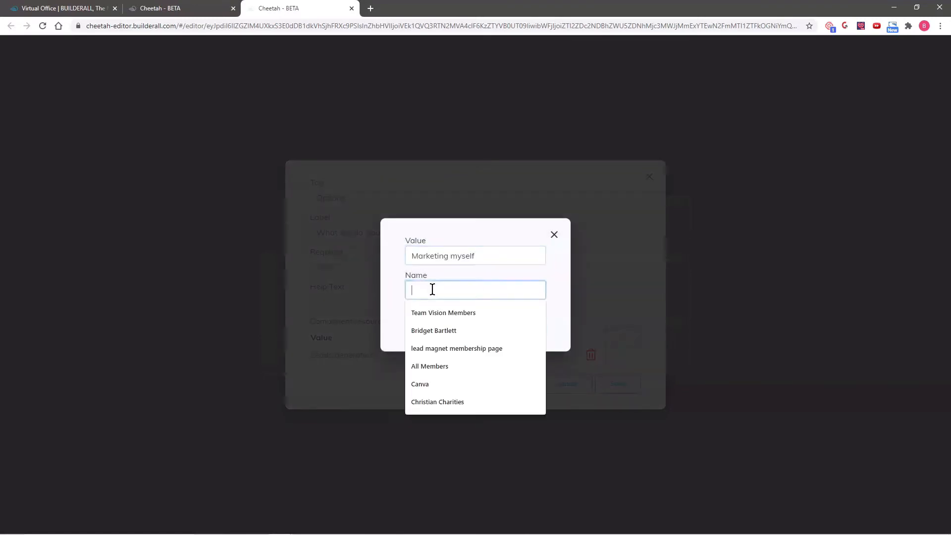
pyautogui.hotkey('ctrl', 'v')
pyautogui.click(523, 329)
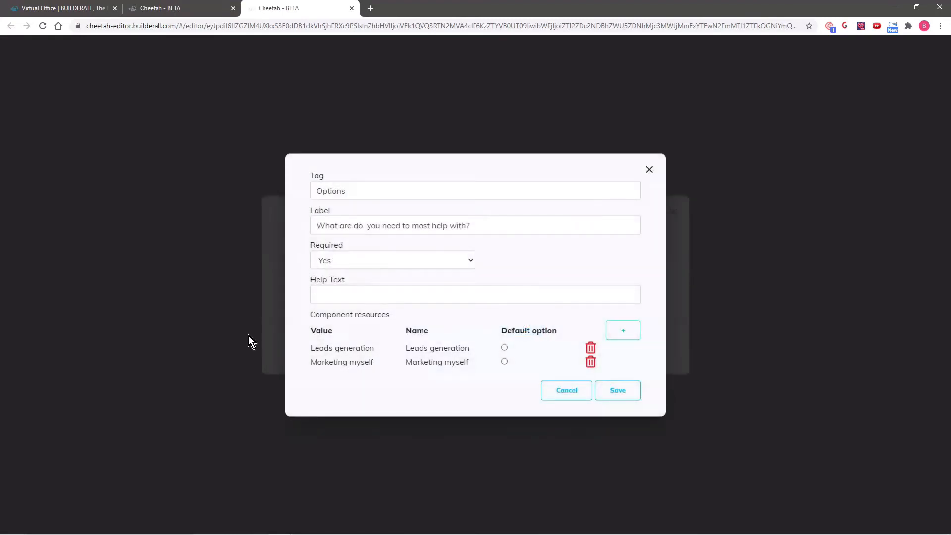
# Add the options Strategy and Funnel Building, then save the checkbox field
pyautogui.click(624, 331)
pyautogui.click(421, 255)
pyautogui.write('Straste')
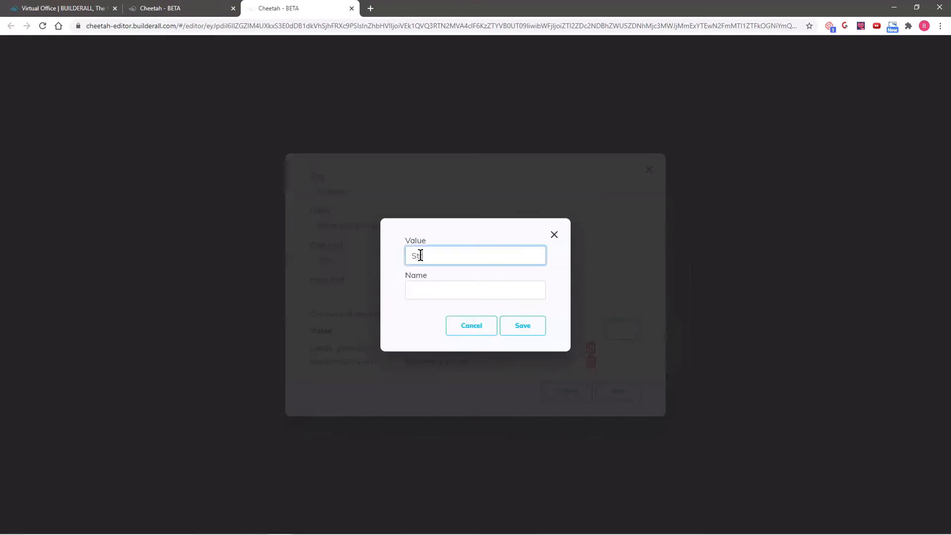
pyautogui.press('BackSpace')
pyautogui.press('BackSpace')
pyautogui.press('BackSpace')
pyautogui.write('tegy')
pyautogui.moveTo(450, 256); pyautogui.dragTo(412, 255)
pyautogui.hotkey('ctrl', 'c')
pyautogui.click(426, 285)
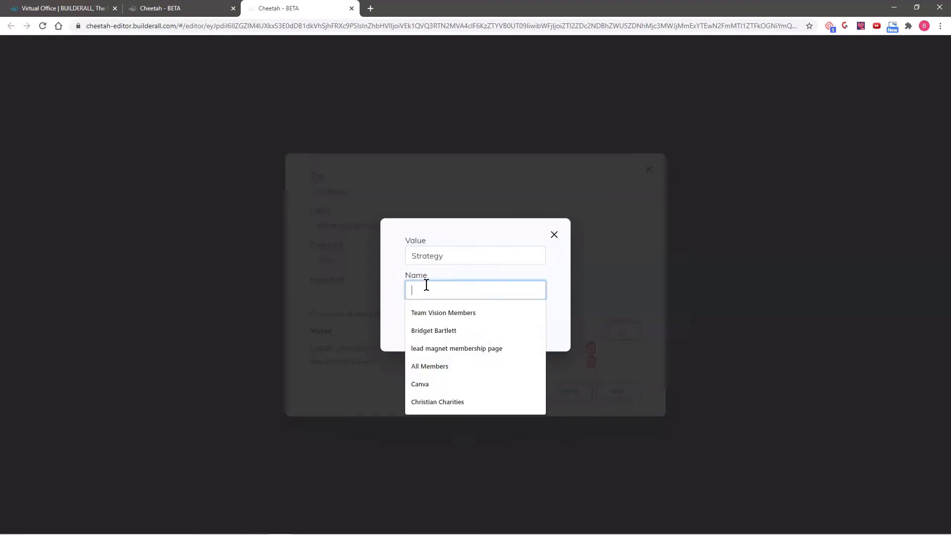
pyautogui.hotkey('ctrl', 'v')
pyautogui.click(522, 326)
pyautogui.click(623, 323)
pyautogui.click(426, 256)
pyautogui.write('Funnel')
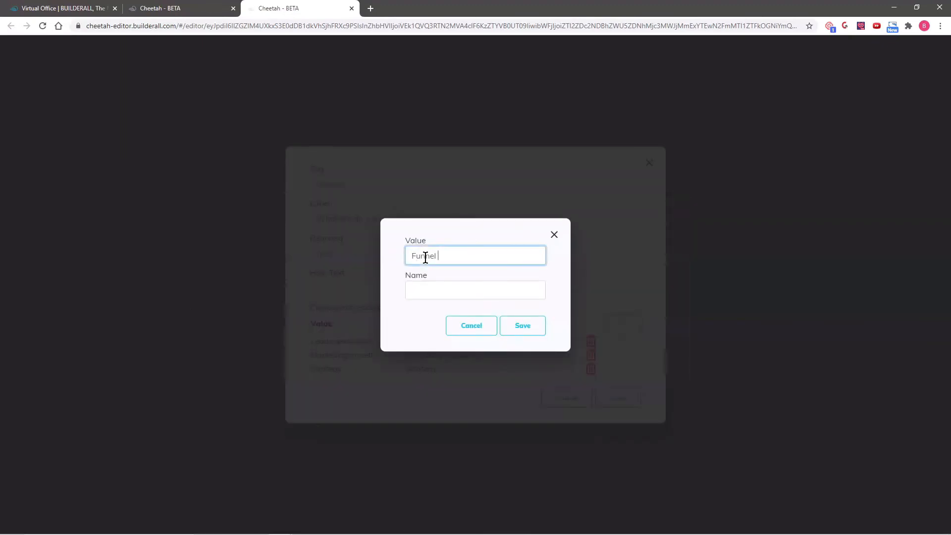
pyautogui.write(' Building')
pyautogui.moveTo(473, 258); pyautogui.dragTo(403, 263)
pyautogui.hotkey('ctrl', 'c')
pyautogui.click(421, 291)
pyautogui.hotkey('ctrl', 'v')
pyautogui.click(523, 326)
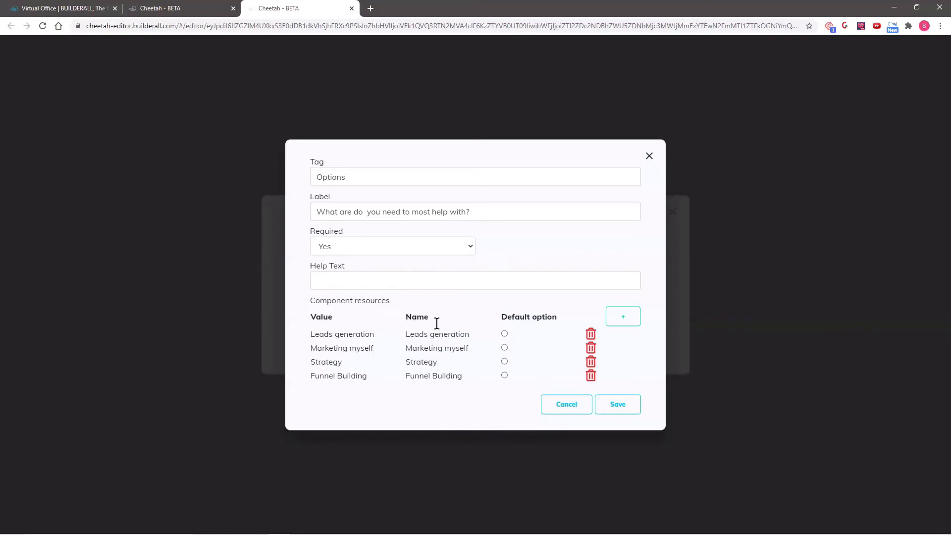
pyautogui.click(620, 406)
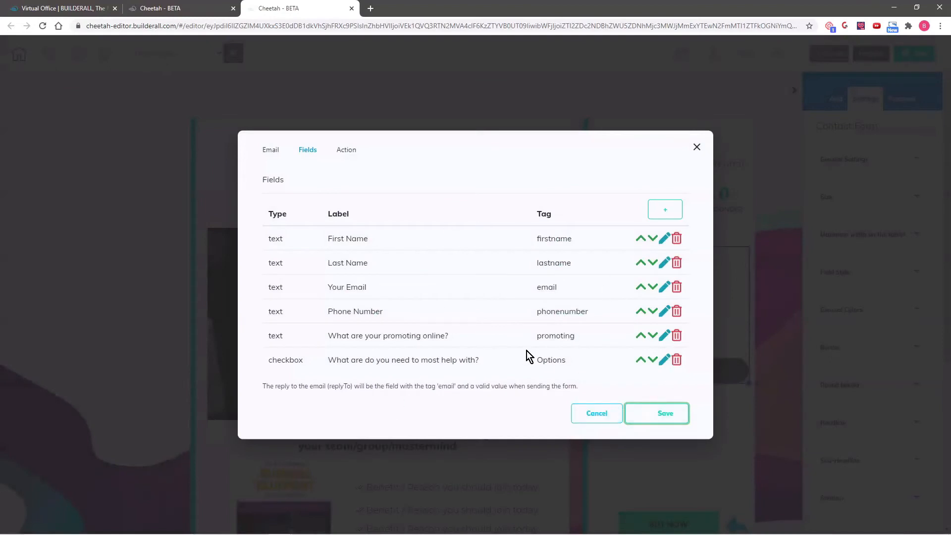
# Add an optional Text Area with label and tag 'Comments?', then apply the field list
pyautogui.click(649, 417)
pyautogui.click(664, 209)
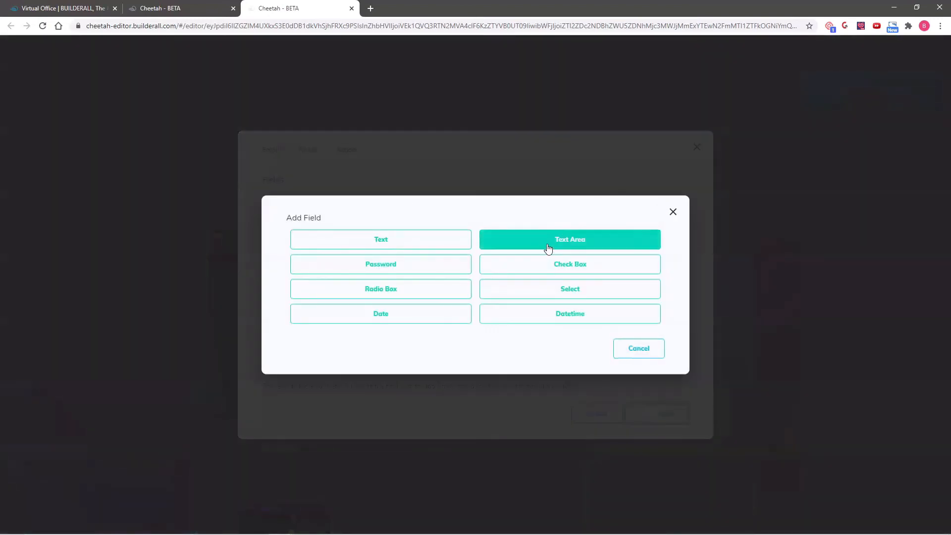
pyautogui.click(570, 240)
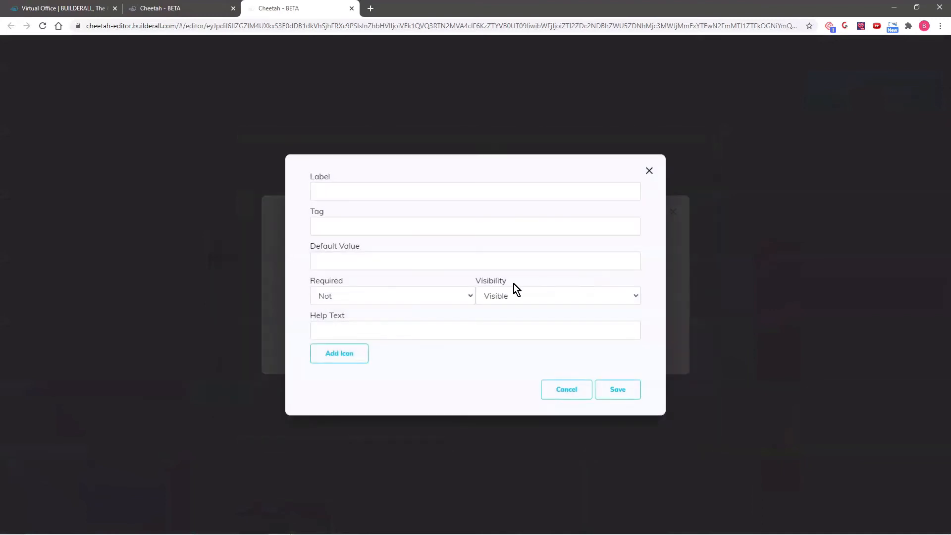
pyautogui.click(380, 191)
pyautogui.write('Co')
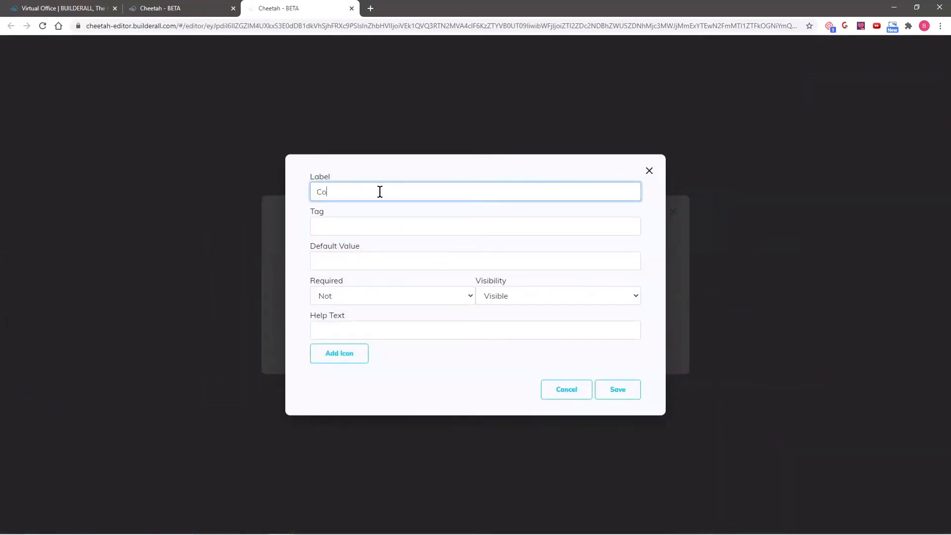
pyautogui.write('mments?')
pyautogui.tripleClick(337, 192)
pyautogui.click(343, 263)
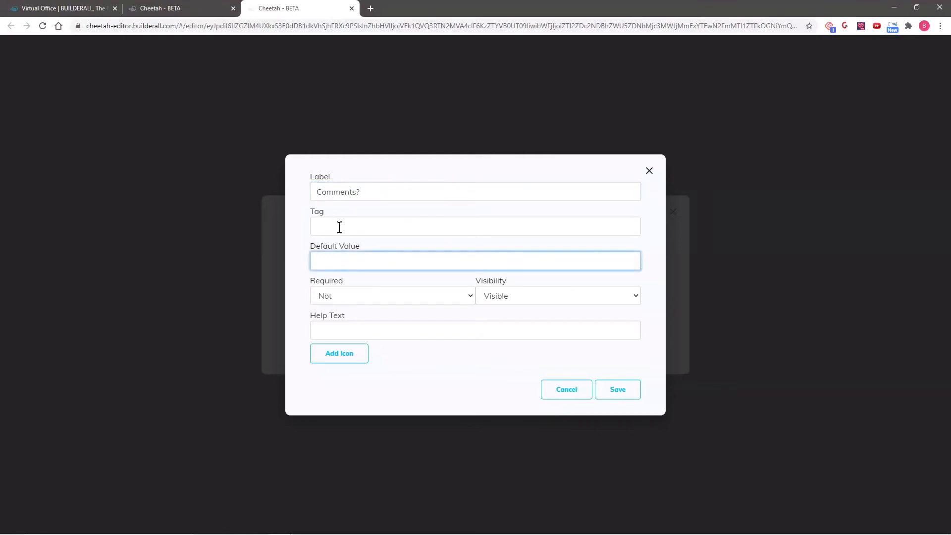
pyautogui.click(339, 227)
pyautogui.hotkey('ctrl', 'v')
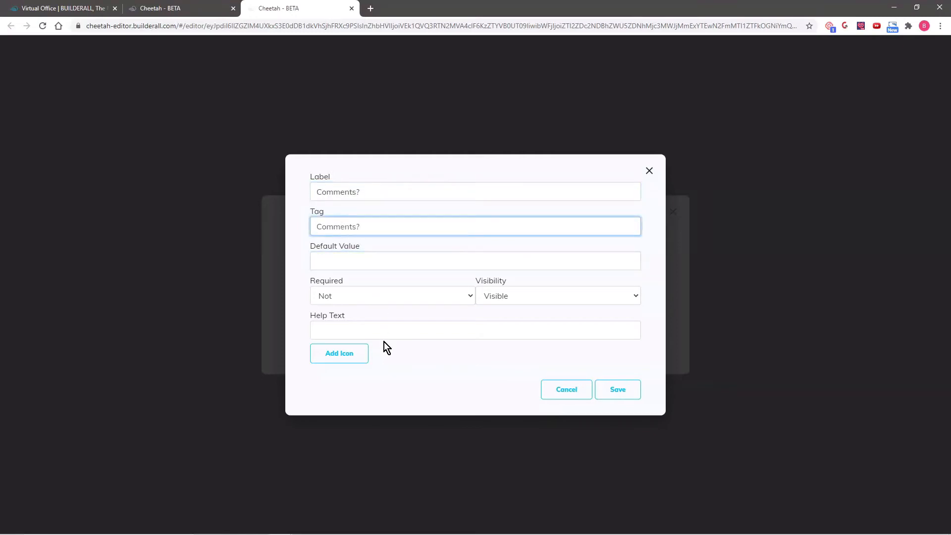
pyautogui.click(370, 298)
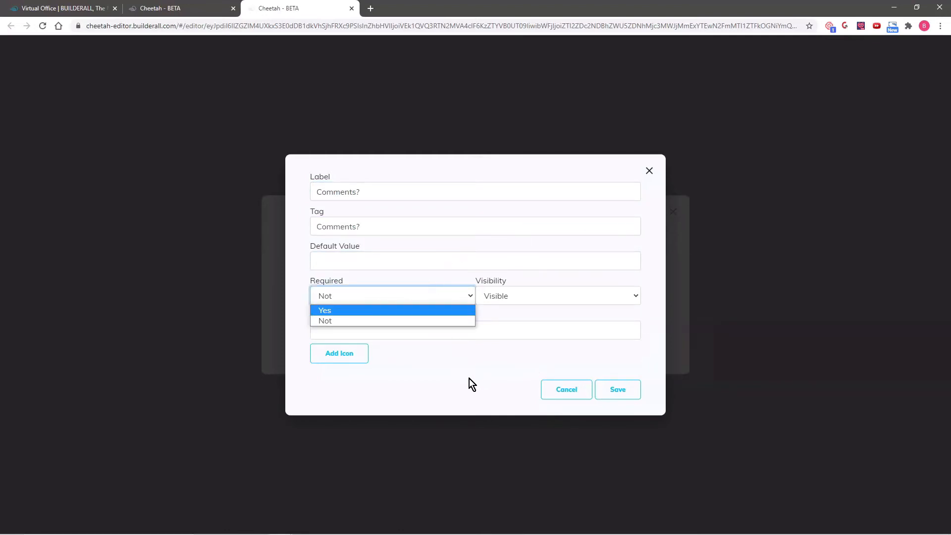
pyautogui.click(456, 374)
pyautogui.click(622, 391)
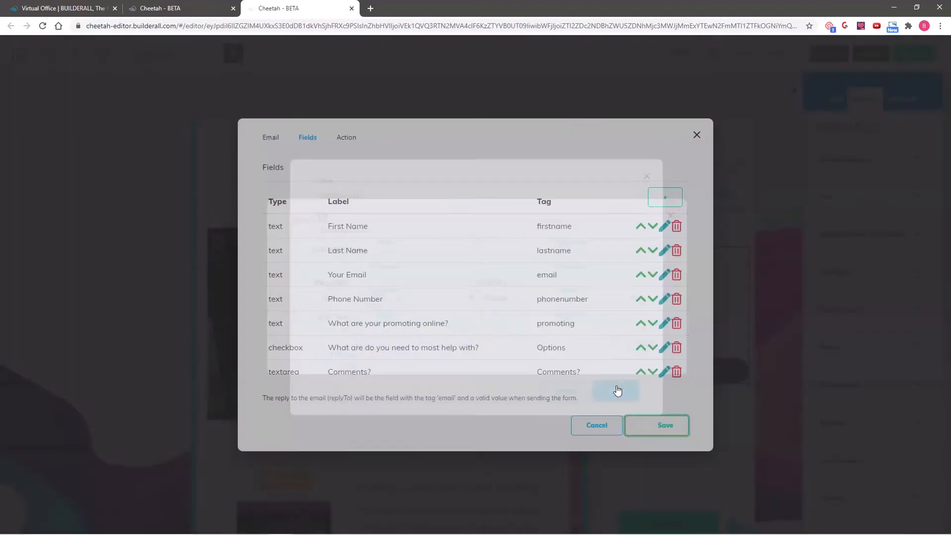
pyautogui.click(665, 421)
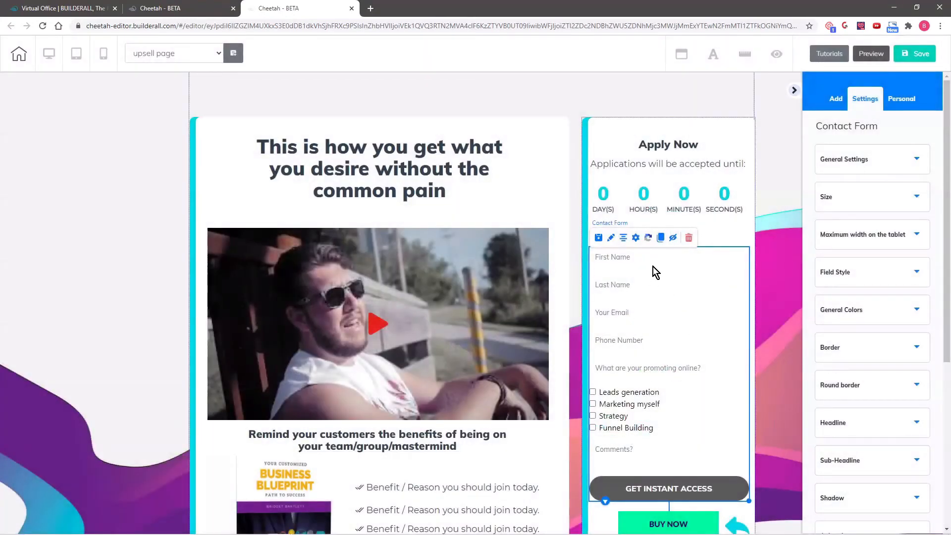
# Nudge the contact form within the Apply Now column, and save and publish the page
pyautogui.moveTo(668, 310); pyautogui.dragTo(667, 302)
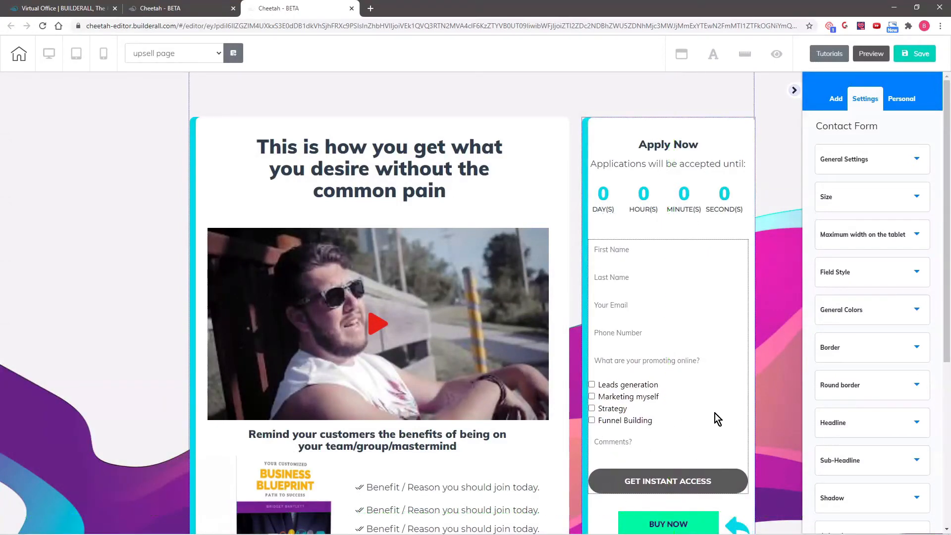
pyautogui.moveTo(688, 403); pyautogui.dragTo(724, 391)
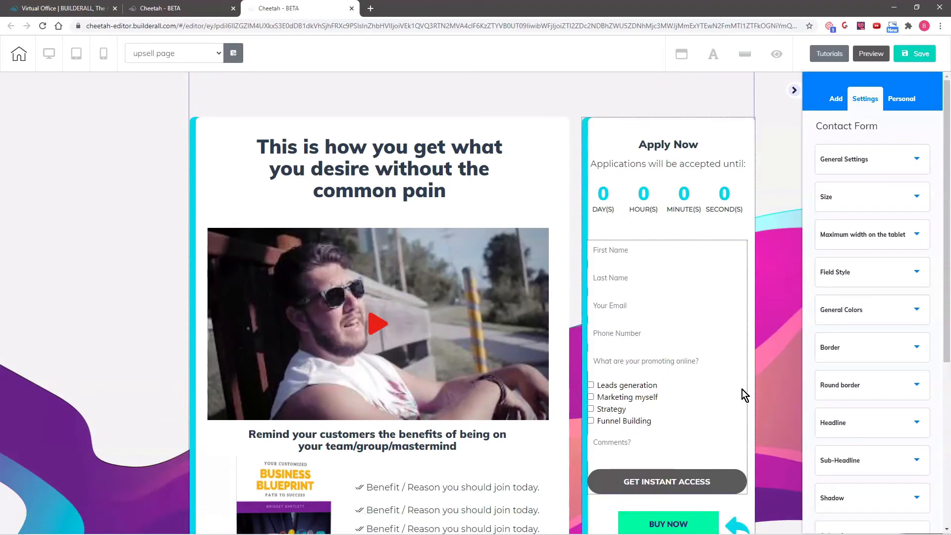
pyautogui.click(916, 54)
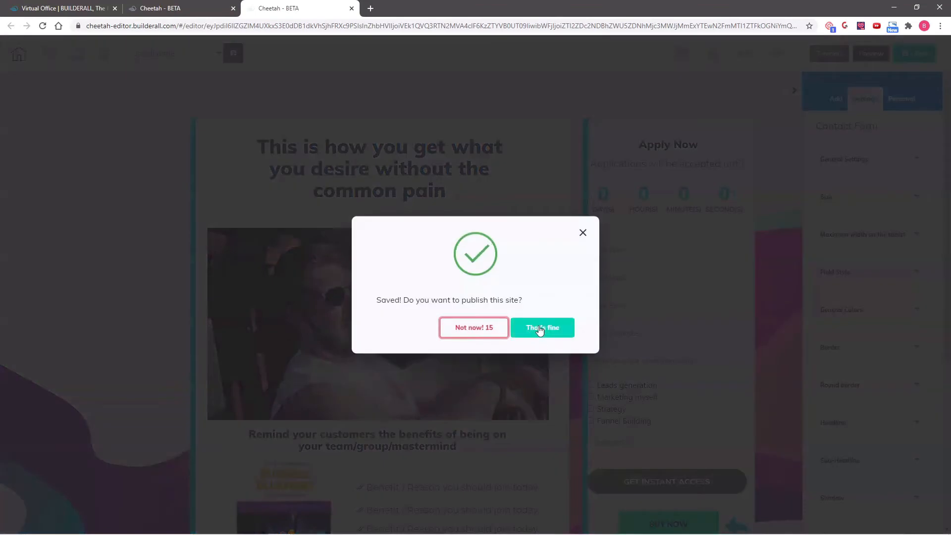
pyautogui.click(540, 329)
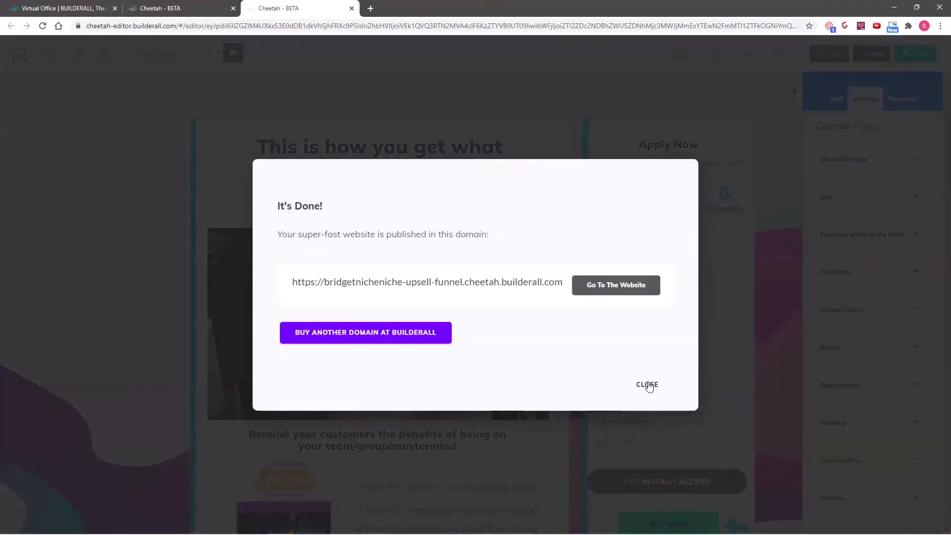
pyautogui.click(648, 385)
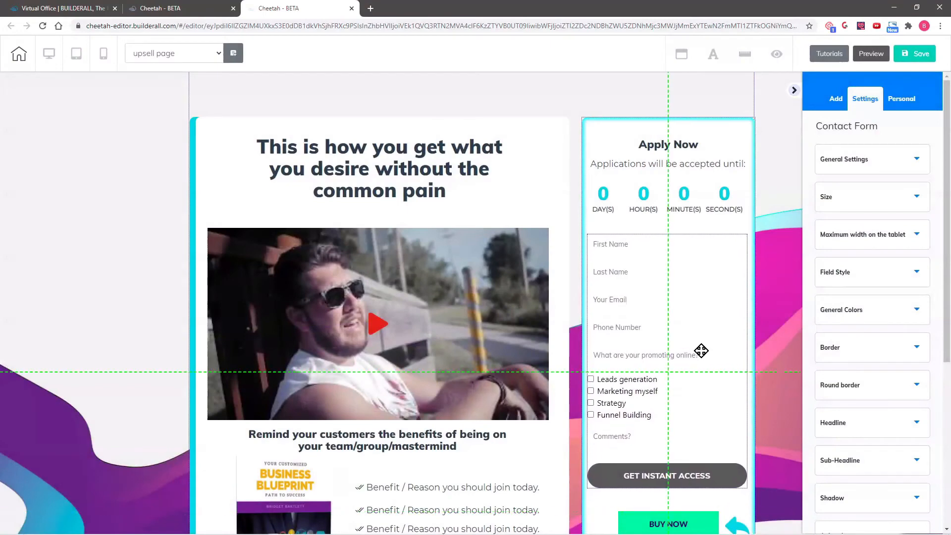
pyautogui.moveTo(701, 351); pyautogui.dragTo(702, 350)
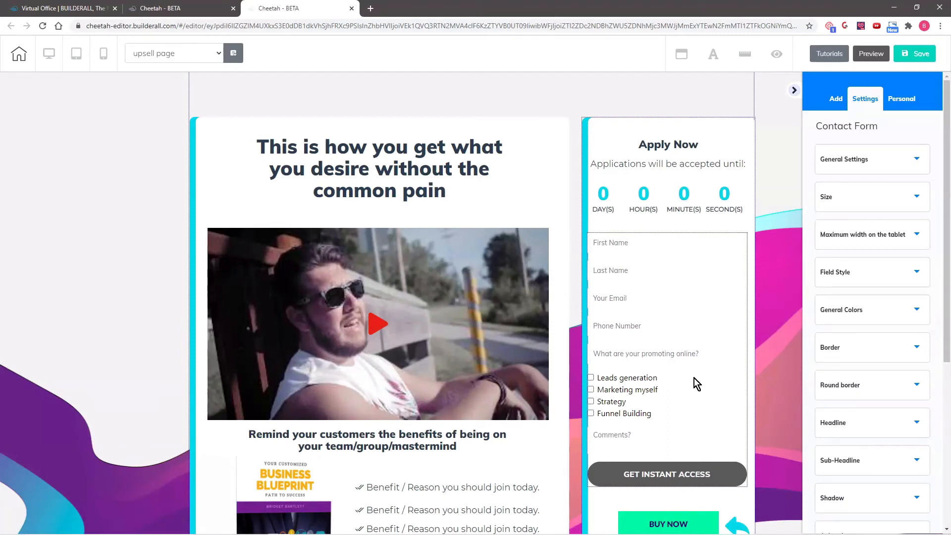
pyautogui.moveTo(665, 329); pyautogui.dragTo(781, 370)
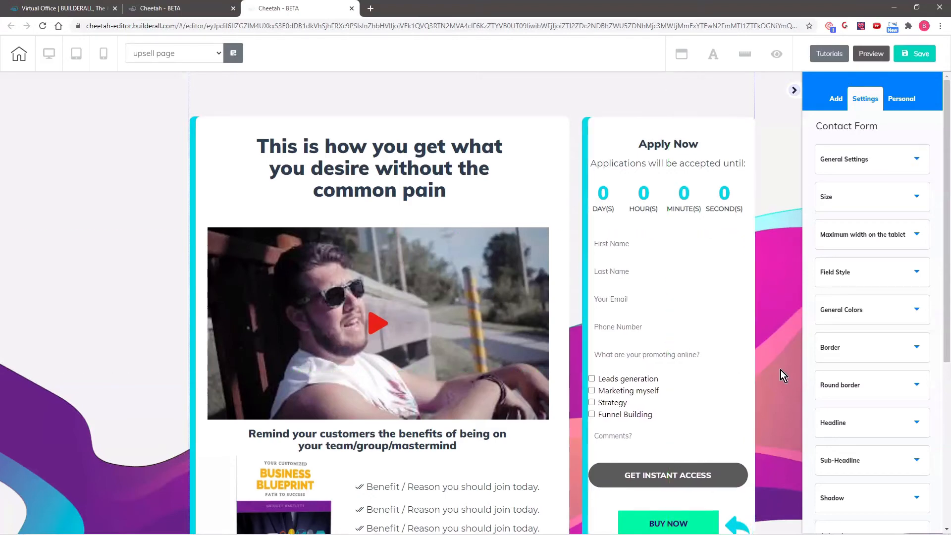
# Delete the BUY NOW button below the contact form
pyautogui.scroll(-3, 780, 370)
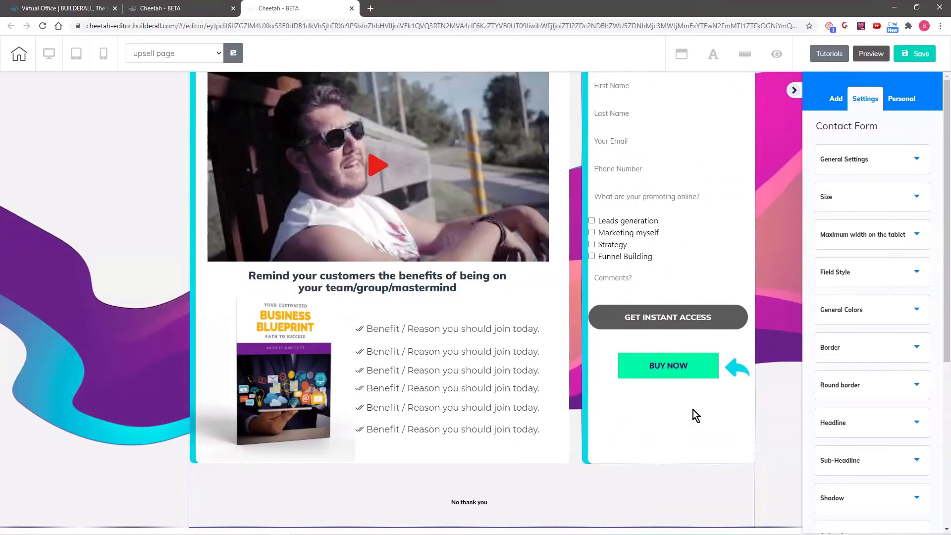
pyautogui.click(669, 370)
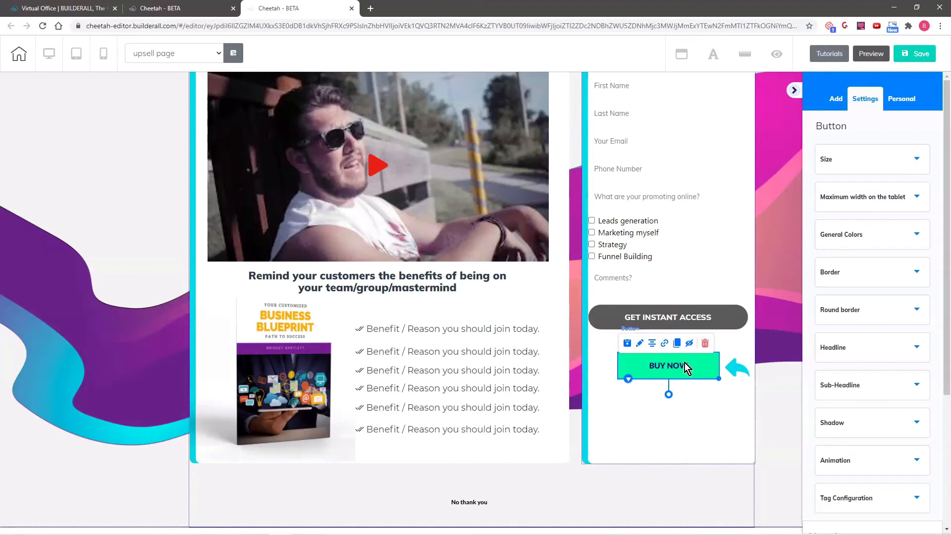
pyautogui.moveTo(694, 365); pyautogui.dragTo(687, 361)
pyautogui.click(705, 342)
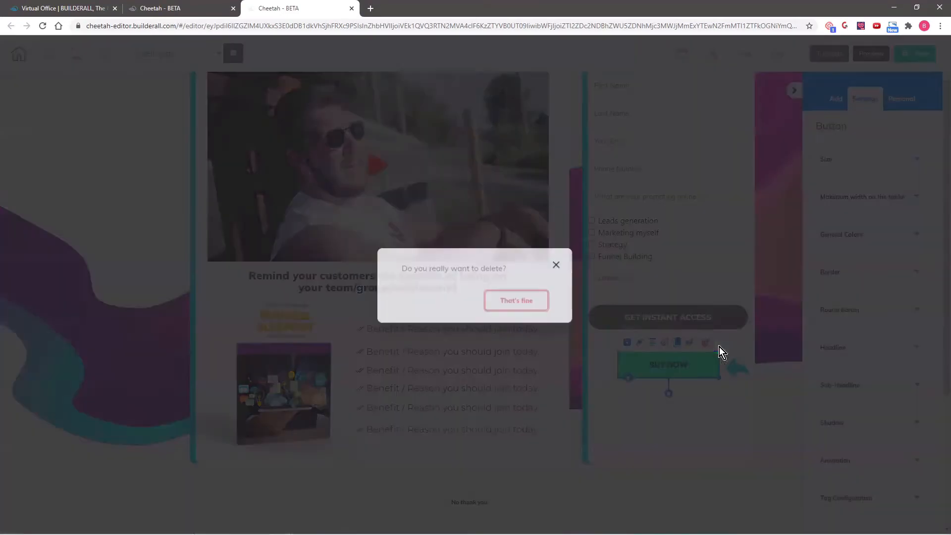
pyautogui.click(528, 301)
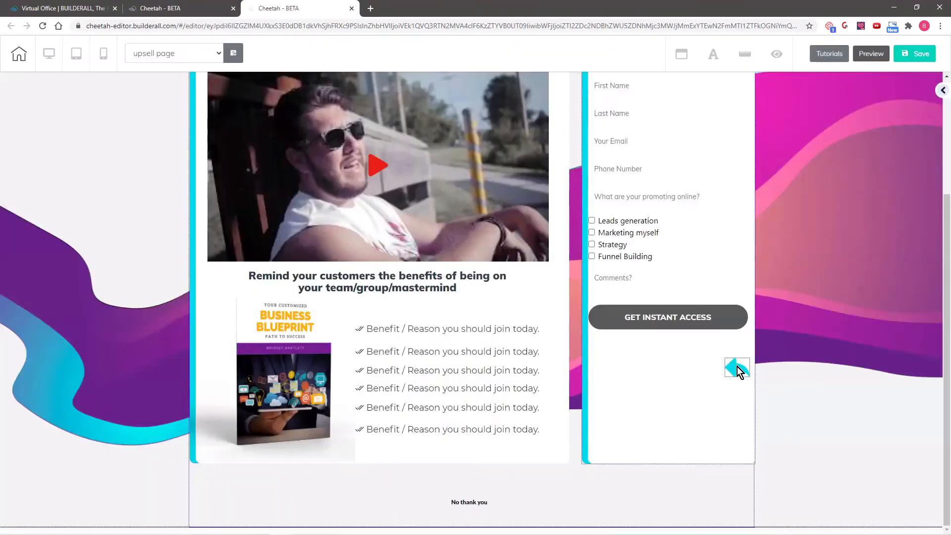
# Place the cyan arrow image under GET INSTANT ACCESS, enlarge it to about 110x147, and realign the form
pyautogui.moveTo(737, 369); pyautogui.dragTo(679, 365)
pyautogui.click(714, 364)
pyautogui.moveTo(659, 396); pyautogui.dragTo(663, 396)
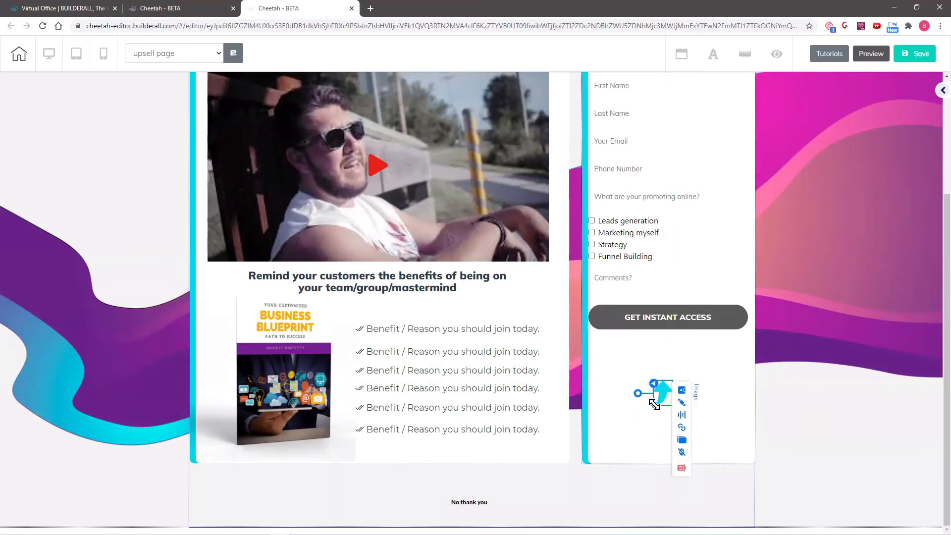
pyautogui.moveTo(653, 384)
pyautogui.mouseDown()
pyautogui.moveTo(653, 354)
pyautogui.moveTo(656, 389)
pyautogui.moveTo(704, 377)
pyautogui.moveTo(690, 373)
pyautogui.moveTo(660, 389)
pyautogui.mouseUp()
pyautogui.click(641, 376)
pyautogui.click(662, 366)
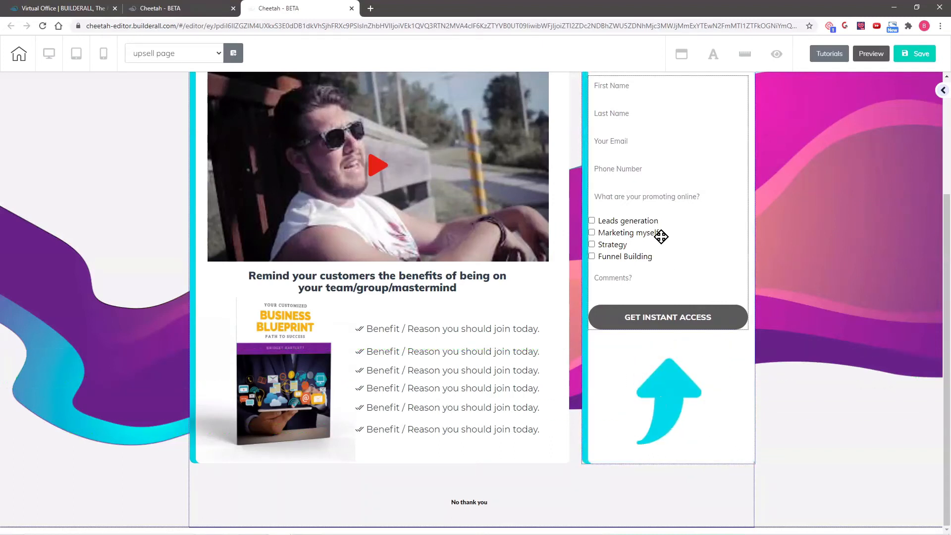
pyautogui.moveTo(661, 236); pyautogui.dragTo(663, 246)
pyautogui.scroll(3, 822, 287)
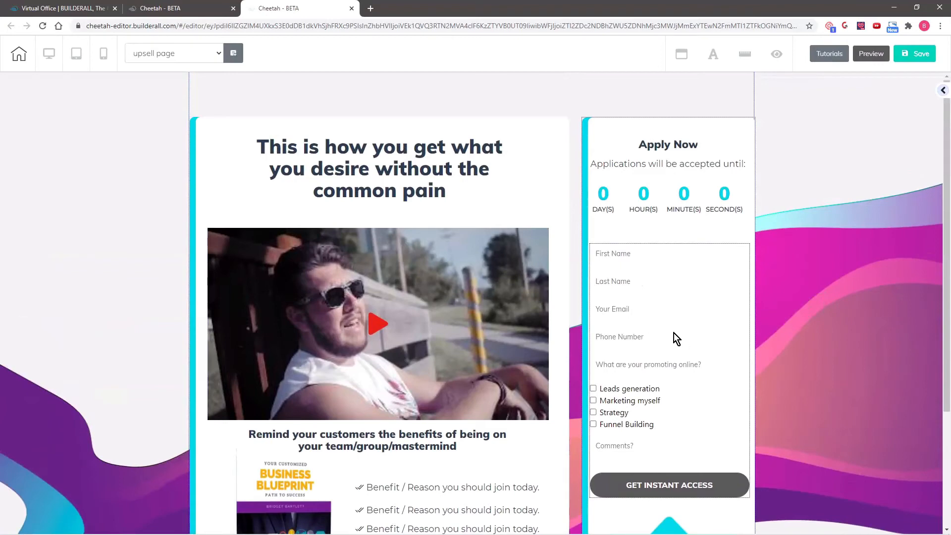
pyautogui.moveTo(674, 333); pyautogui.dragTo(672, 333)
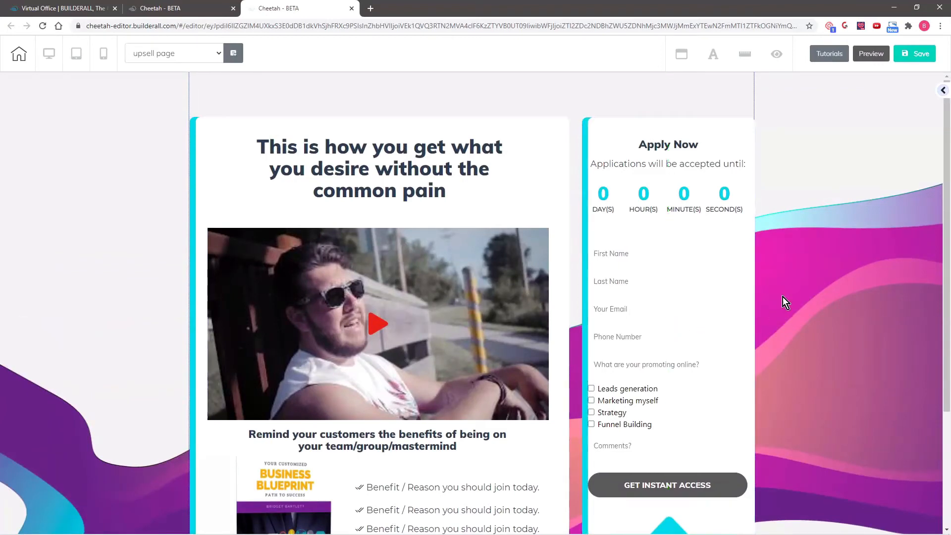
pyautogui.scroll(-3, 810, 284)
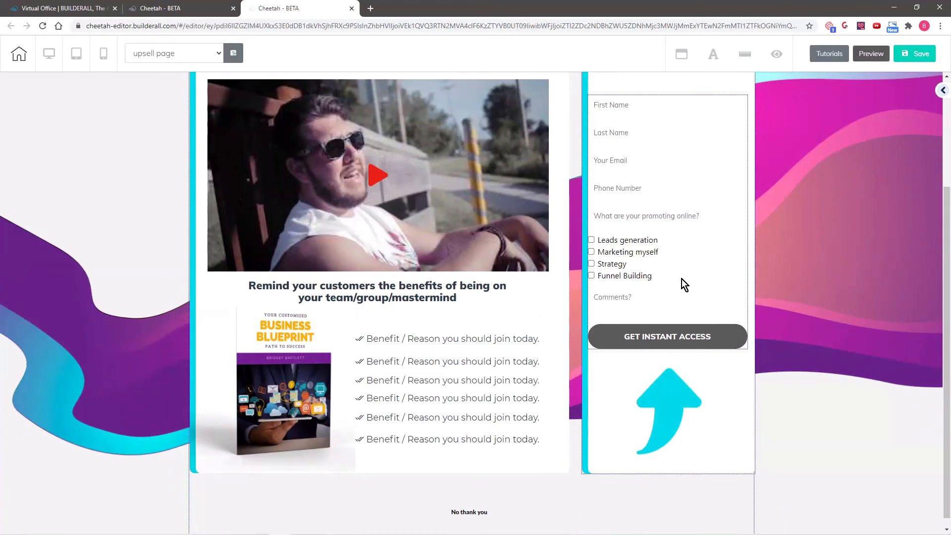
# Change the page headline to 'GET PERSONAL COACHING! ONLY $147!'
pyautogui.moveTo(681, 279); pyautogui.dragTo(682, 278)
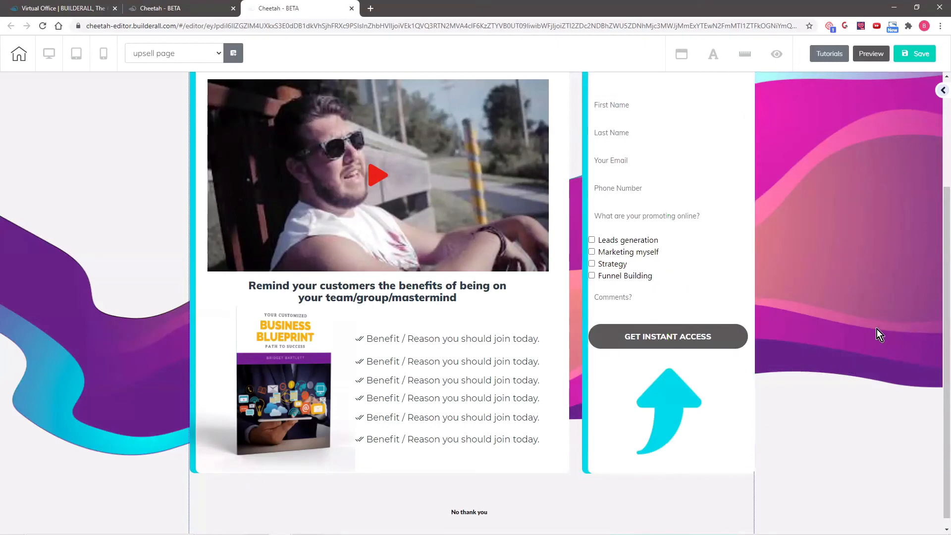
pyautogui.scroll(3, 877, 329)
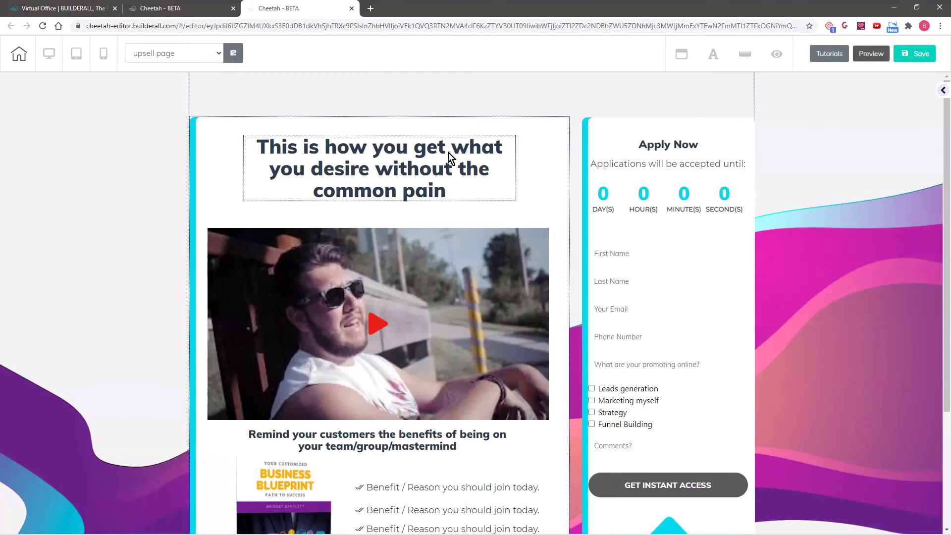
pyautogui.click(451, 185)
pyautogui.doubleClick(438, 174)
pyautogui.hotkey('ctrl', 'a')
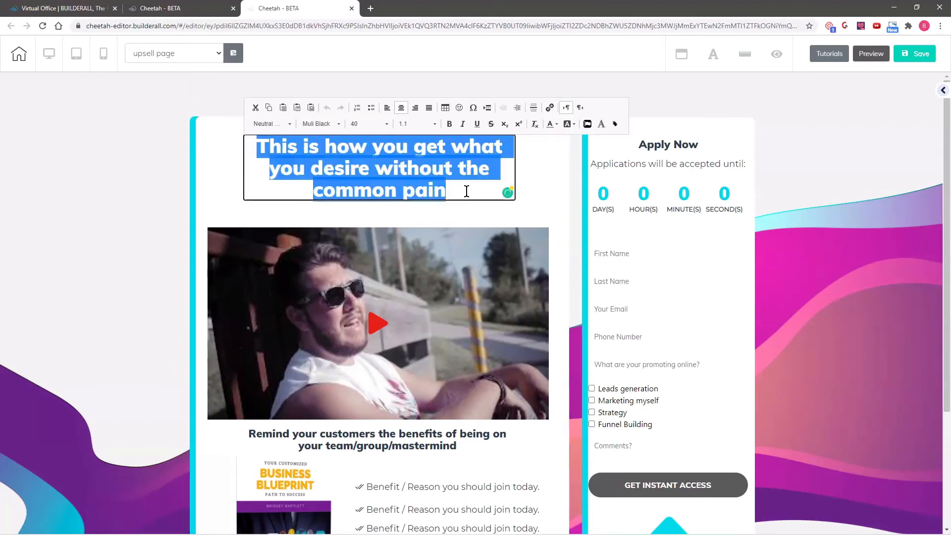
pyautogui.write('GET PERSONAL COACHING!')
pyautogui.write('ONLY $147!')
pyautogui.click(468, 194)
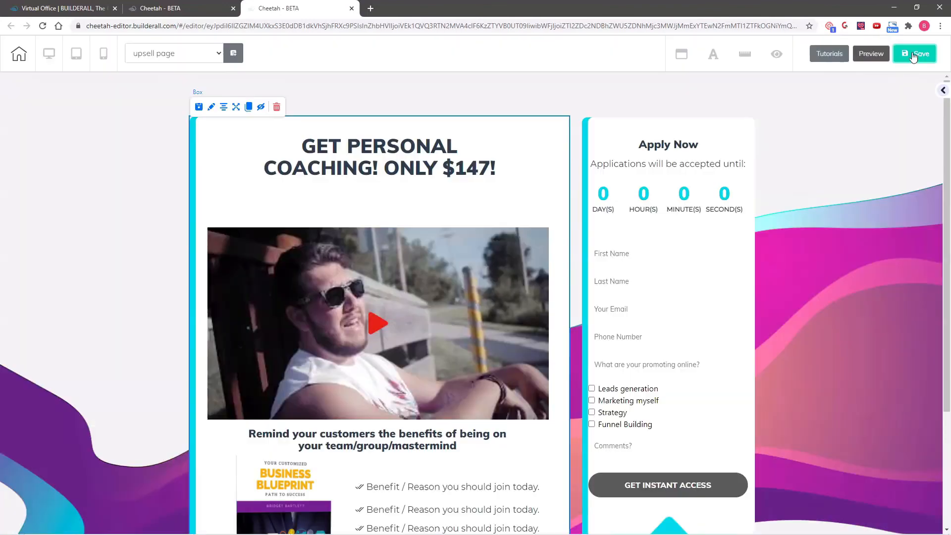
# Save the page with Ctrl+S and publish it
pyautogui.hotkey('ctrl', 's')
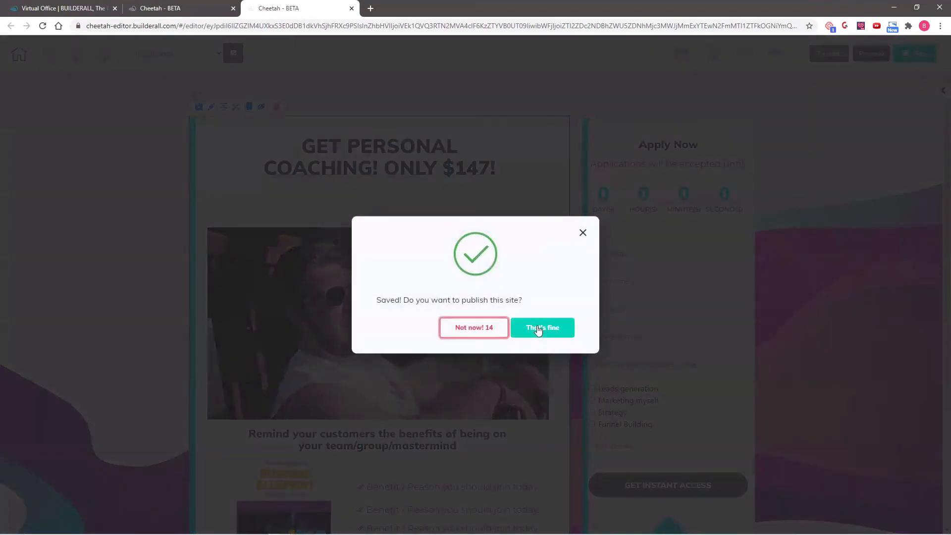
pyautogui.click(535, 324)
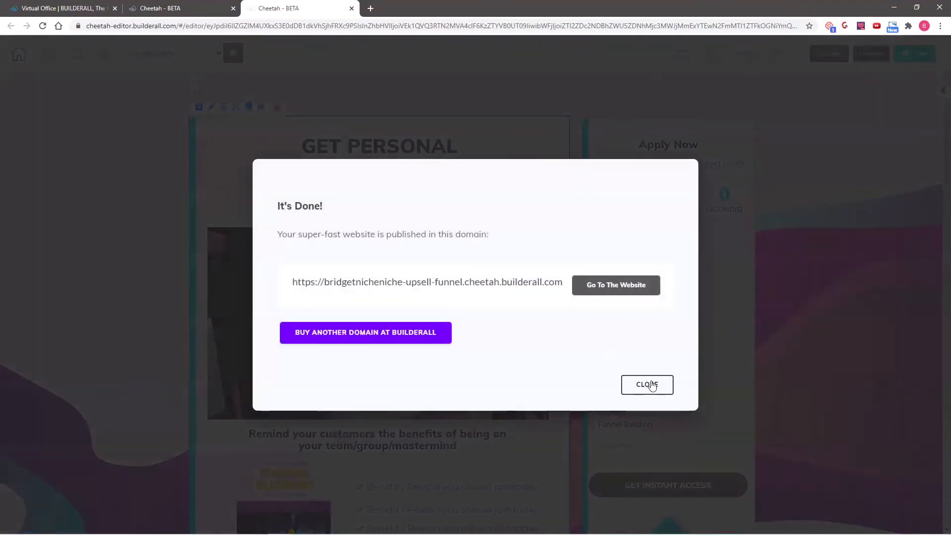
pyautogui.click(648, 385)
pyautogui.scroll(-3, 849, 365)
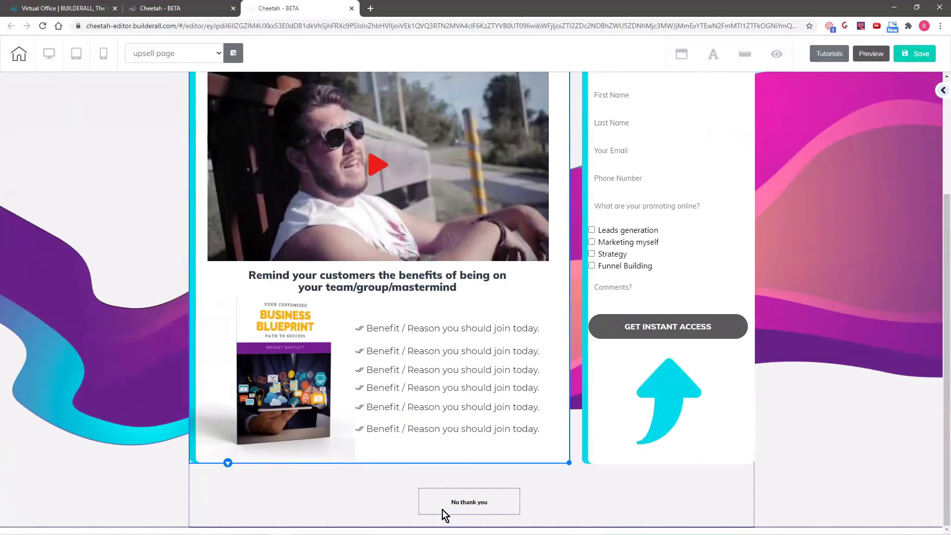
# Raise the No thank you button's font size to 16
pyautogui.click(460, 504)
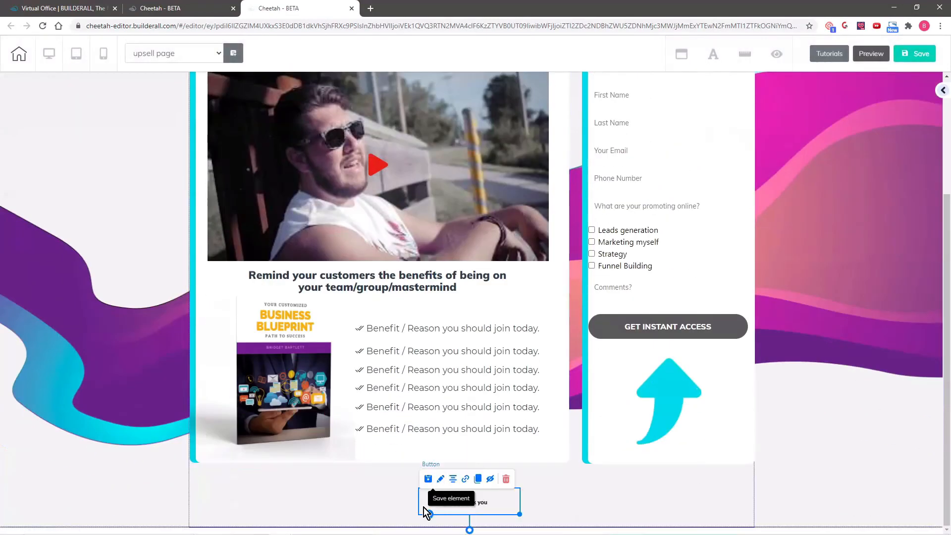
pyautogui.click(441, 480)
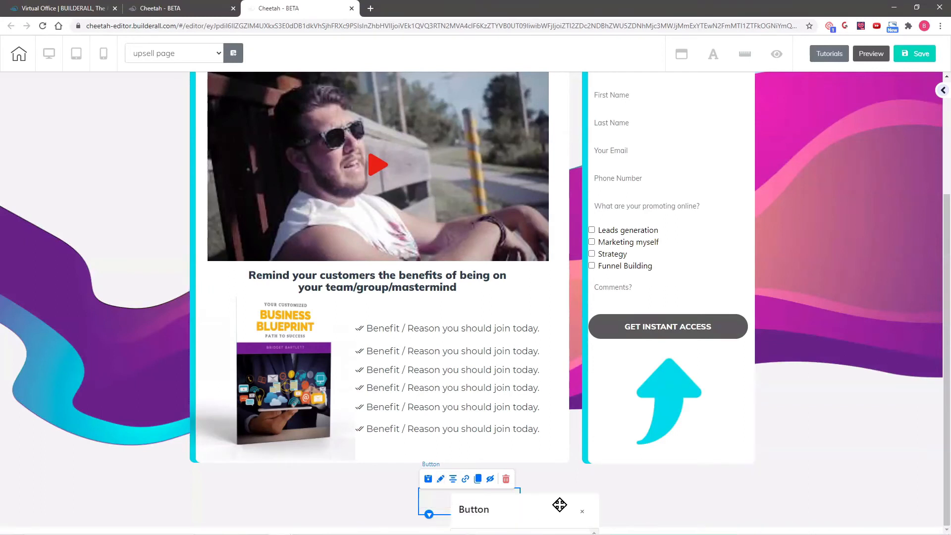
pyautogui.moveTo(559, 503); pyautogui.dragTo(863, 150)
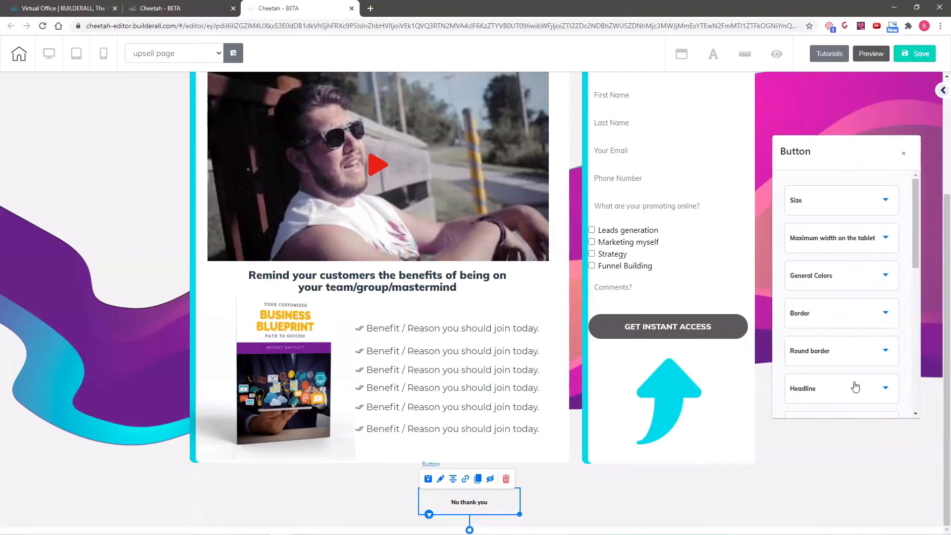
pyautogui.scroll(-3, 845, 350)
pyautogui.click(834, 293)
pyautogui.scroll(-5, 876, 332)
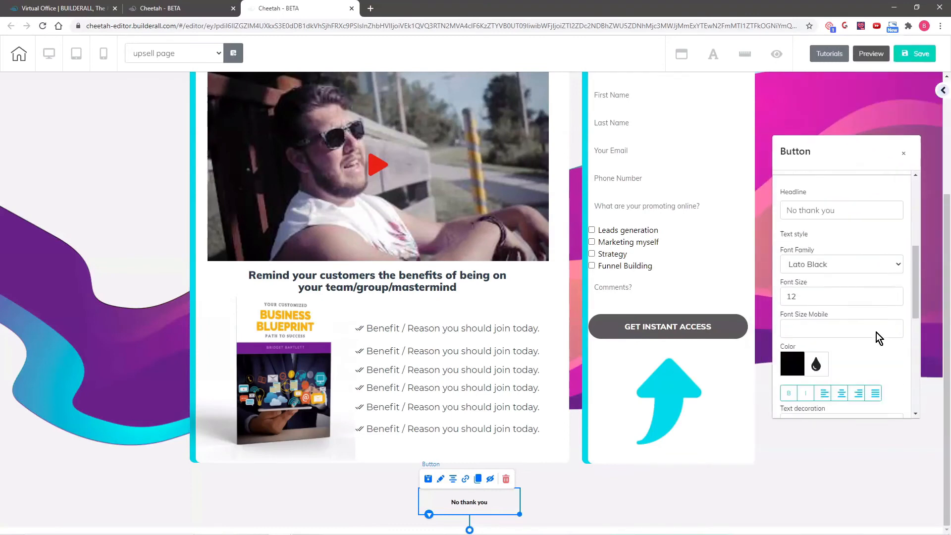
pyautogui.scroll(2, 902, 226)
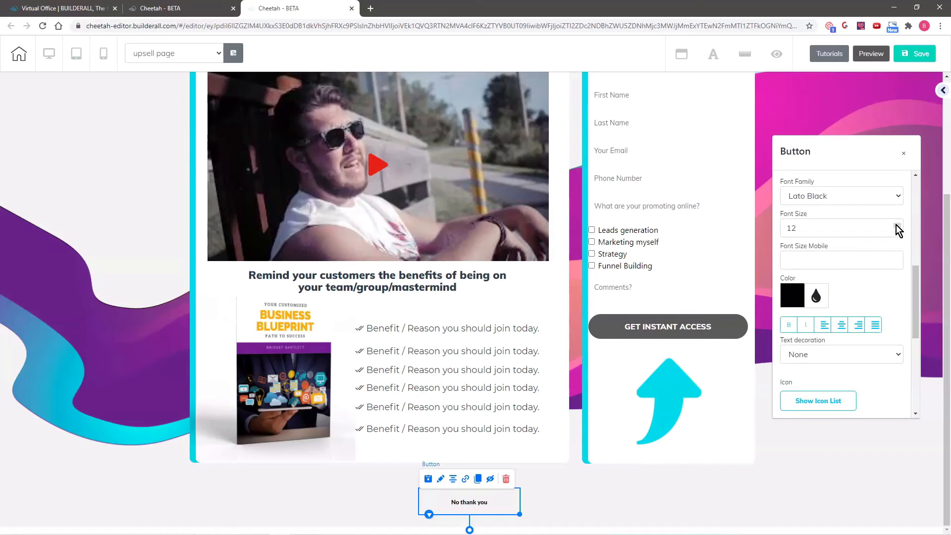
pyautogui.click(898, 226)
pyautogui.click(897, 225)
pyautogui.click(898, 225)
pyautogui.click(897, 226)
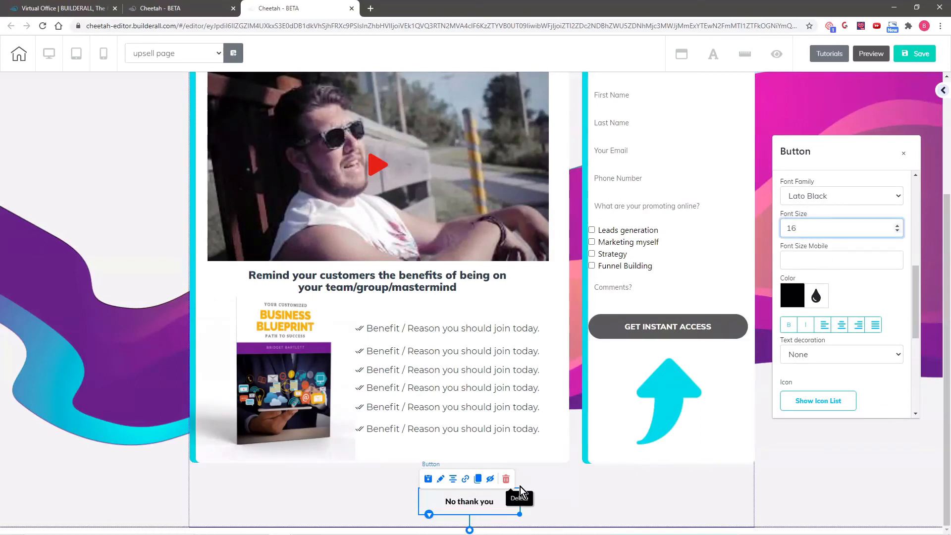
# Extend the button text with '. I will just take my course for now.', widen and centre it
pyautogui.scroll(2, 854, 272)
pyautogui.click(847, 240)
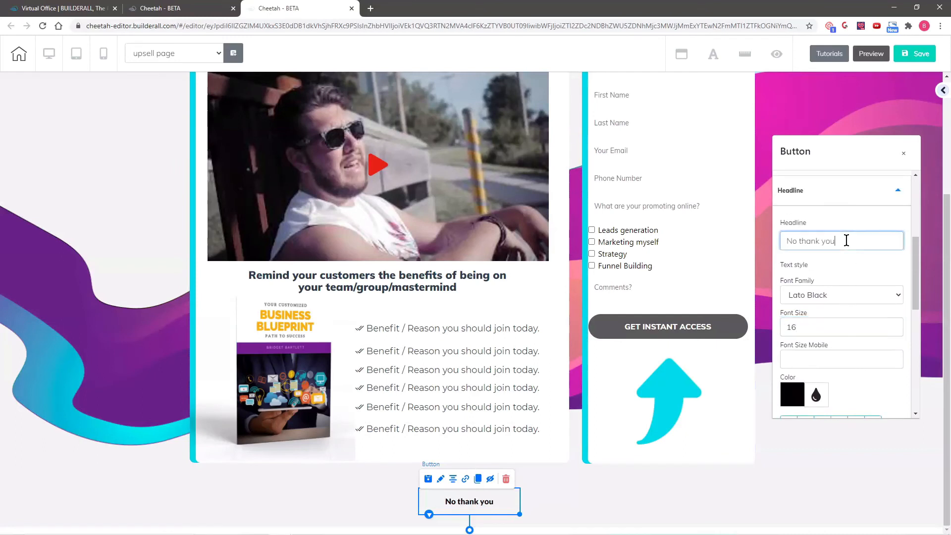
pyautogui.write('. I will j')
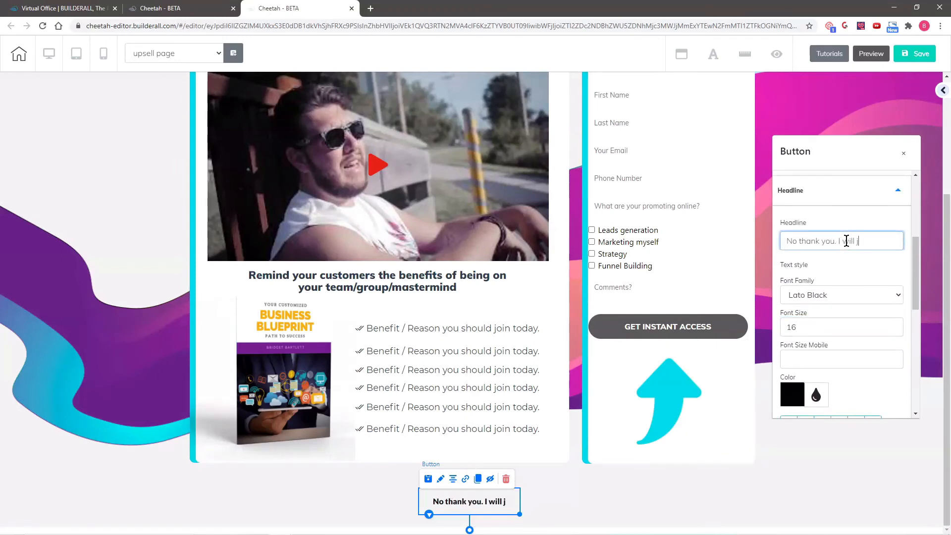
pyautogui.write('ust take my ')
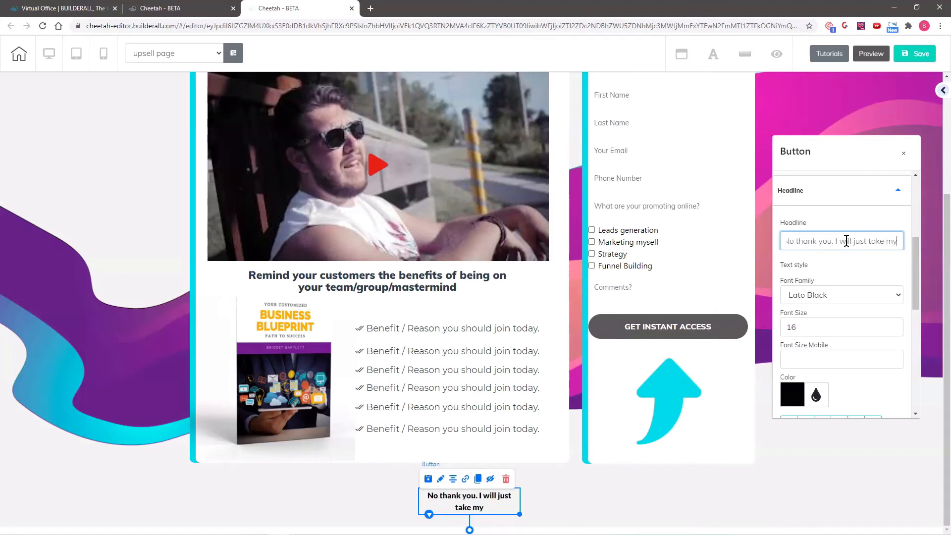
pyautogui.write('course')
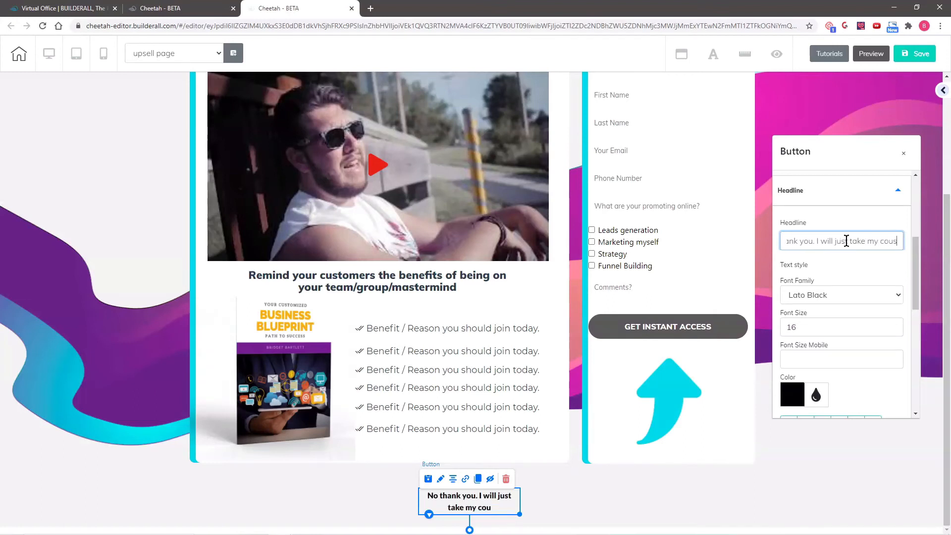
pyautogui.write(' for no')
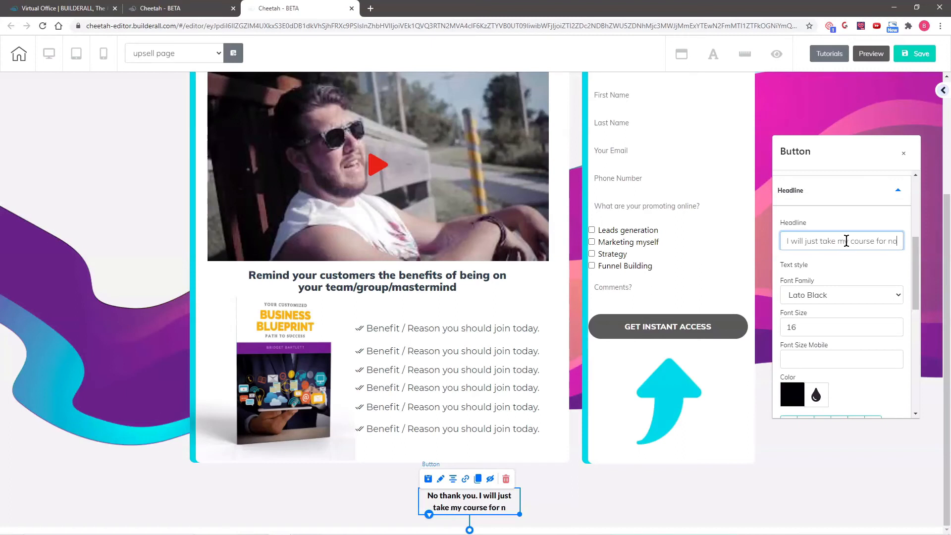
pyautogui.write('w.')
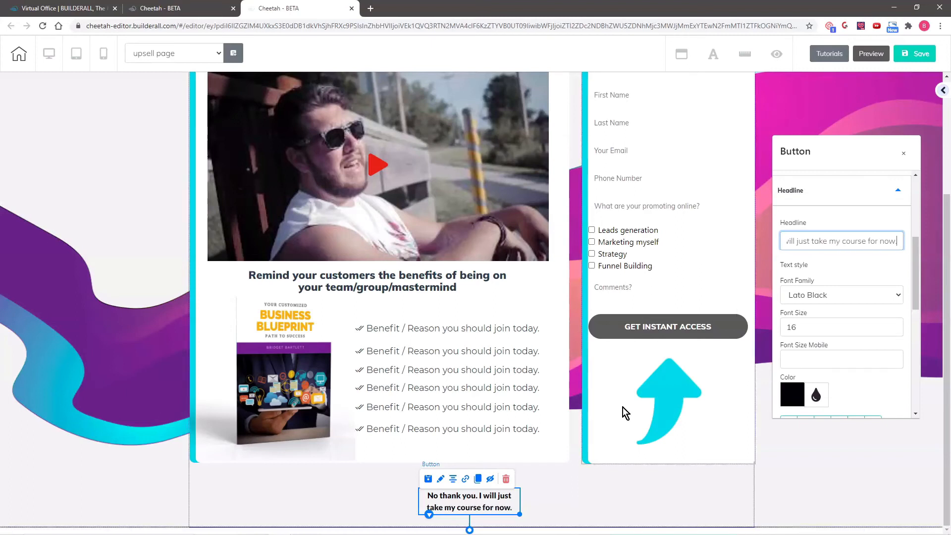
pyautogui.moveTo(519, 515); pyautogui.dragTo(680, 514)
pyautogui.moveTo(545, 505); pyautogui.dragTo(486, 501)
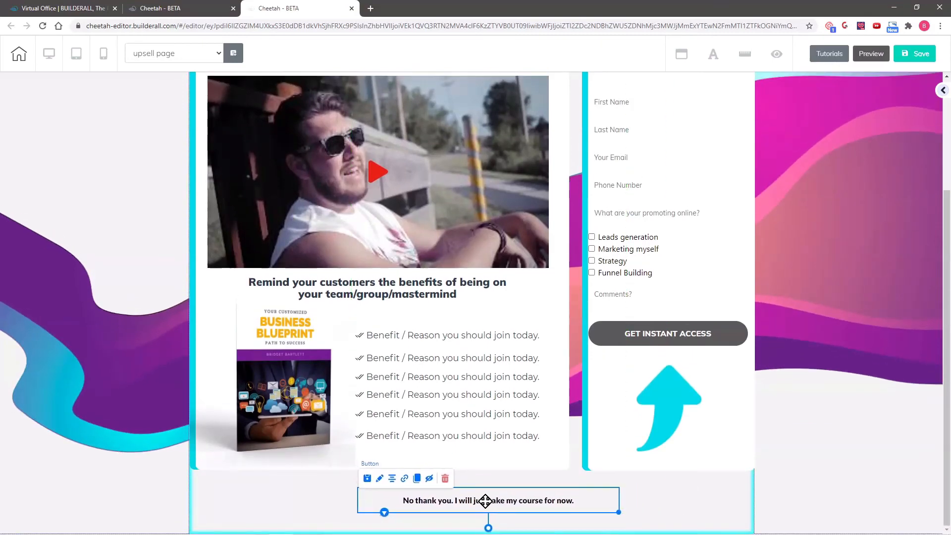
pyautogui.click(917, 53)
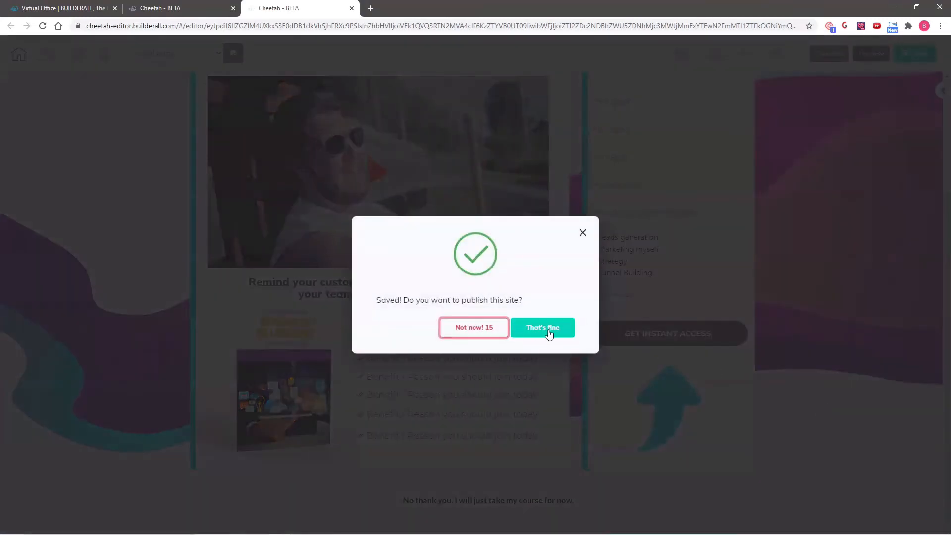
pyautogui.click(546, 331)
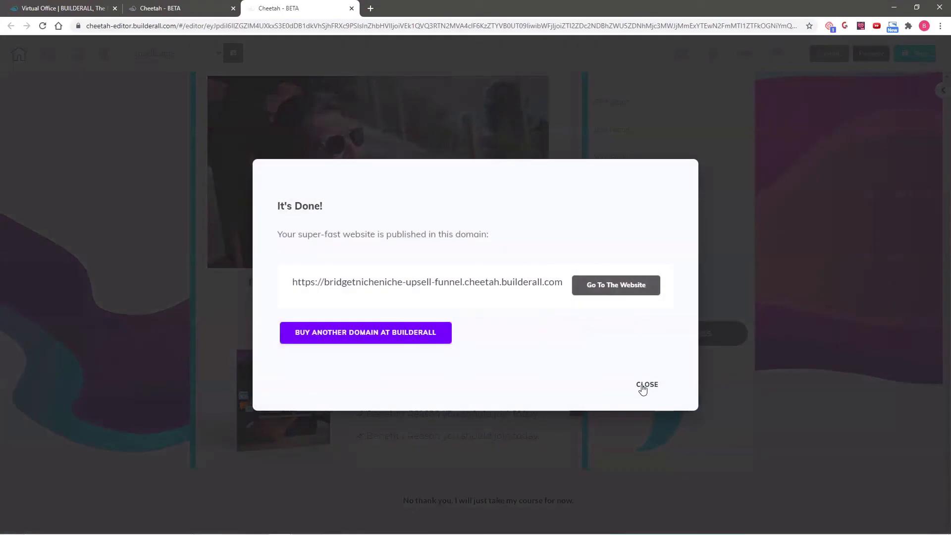
pyautogui.click(643, 388)
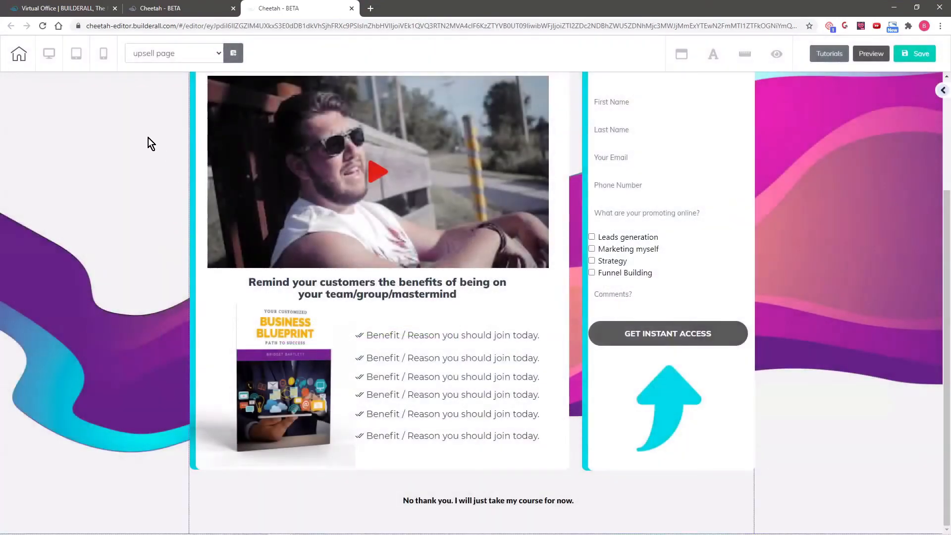
pyautogui.scroll(2, 138, 154)
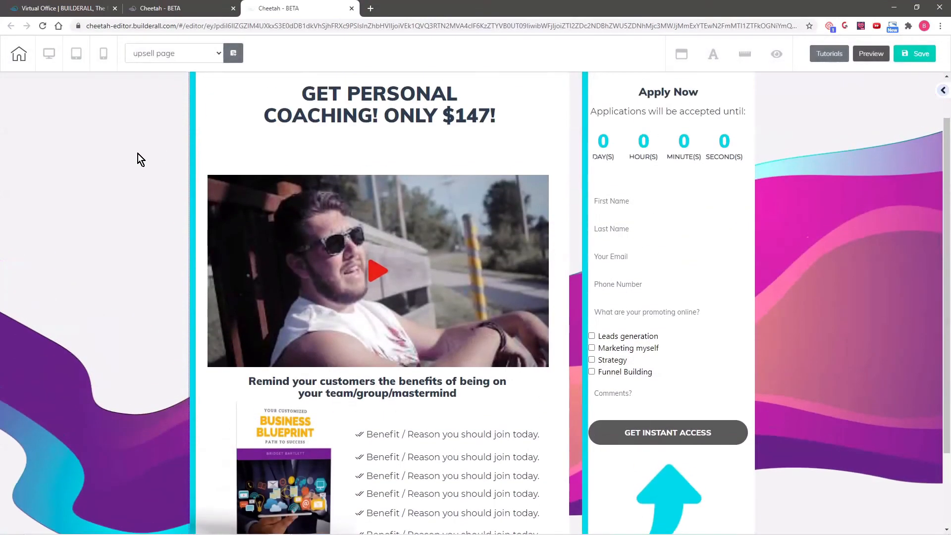
pyautogui.scroll(1, 138, 154)
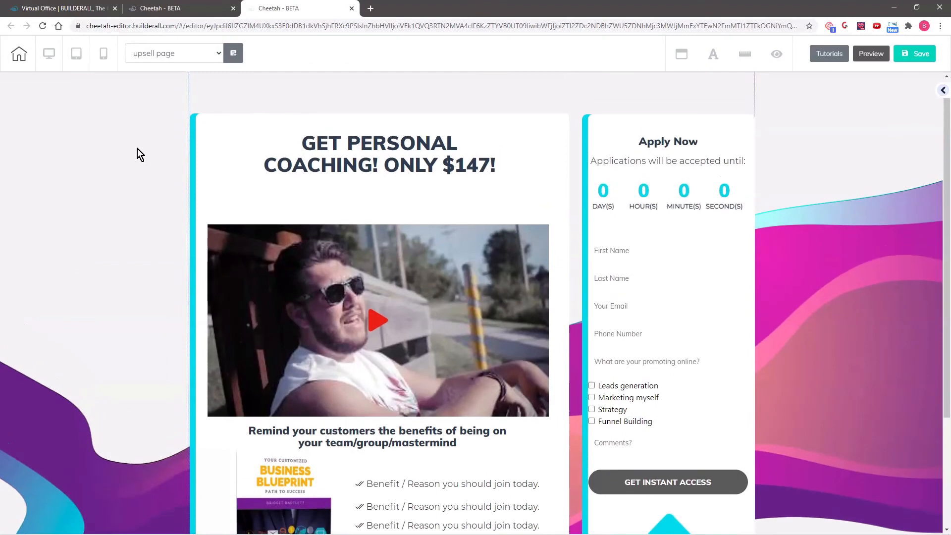
# In the mobile layout, move the No thank you link down below GET INSTANT ACCESS
pyautogui.click(102, 55)
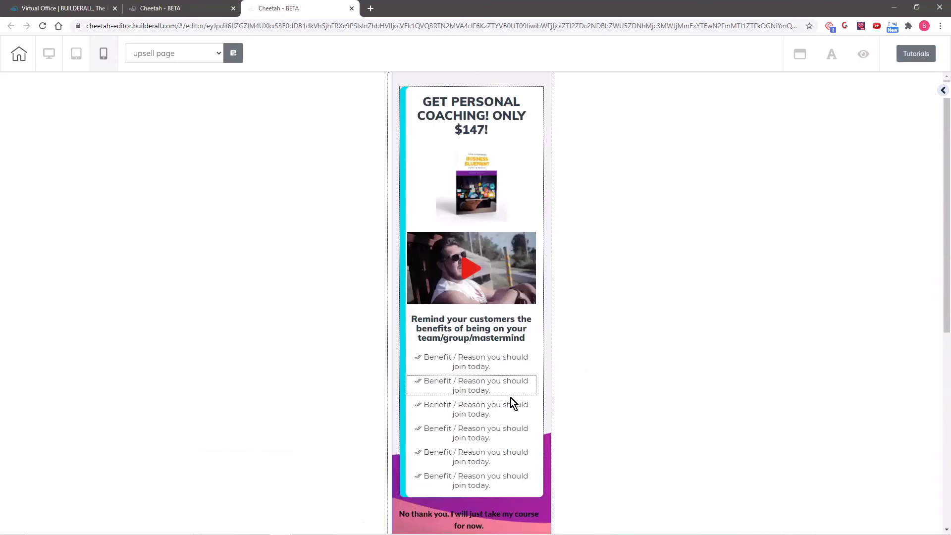
pyautogui.click(487, 362)
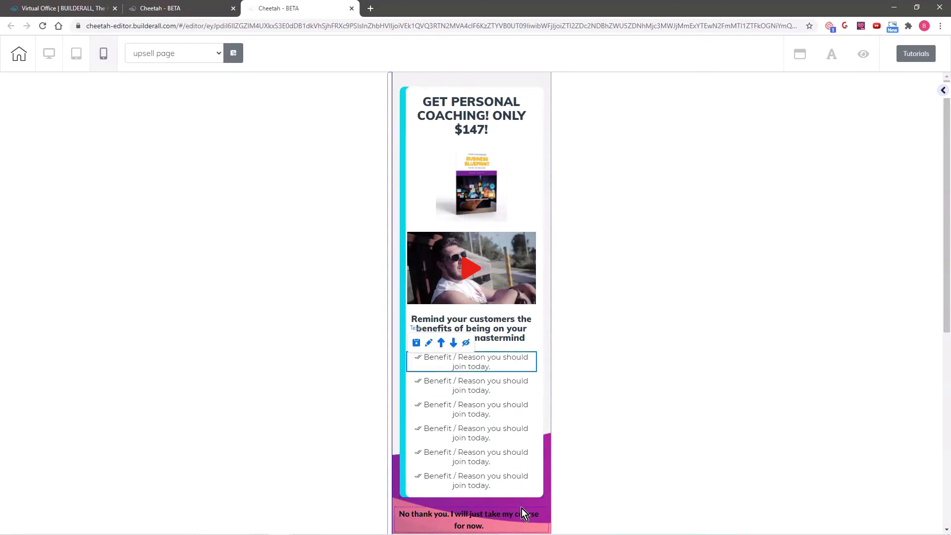
pyautogui.scroll(-3, 510, 475)
pyautogui.click(480, 367)
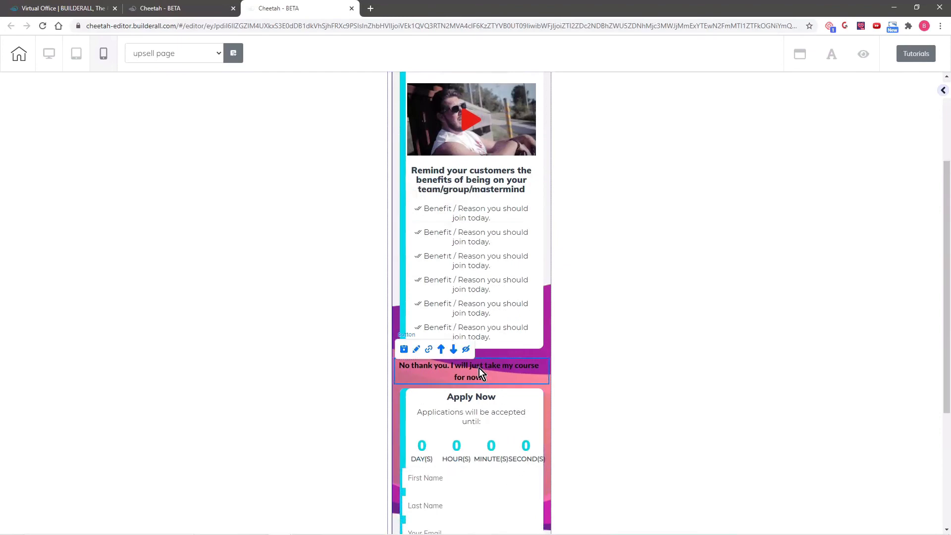
pyautogui.click(454, 350)
pyautogui.scroll(-5, 544, 411)
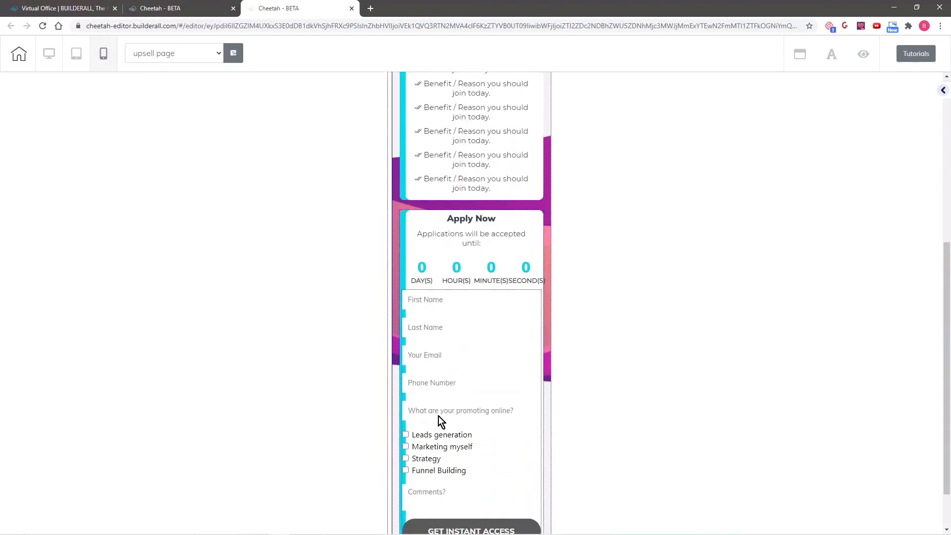
pyautogui.scroll(-1, 484, 391)
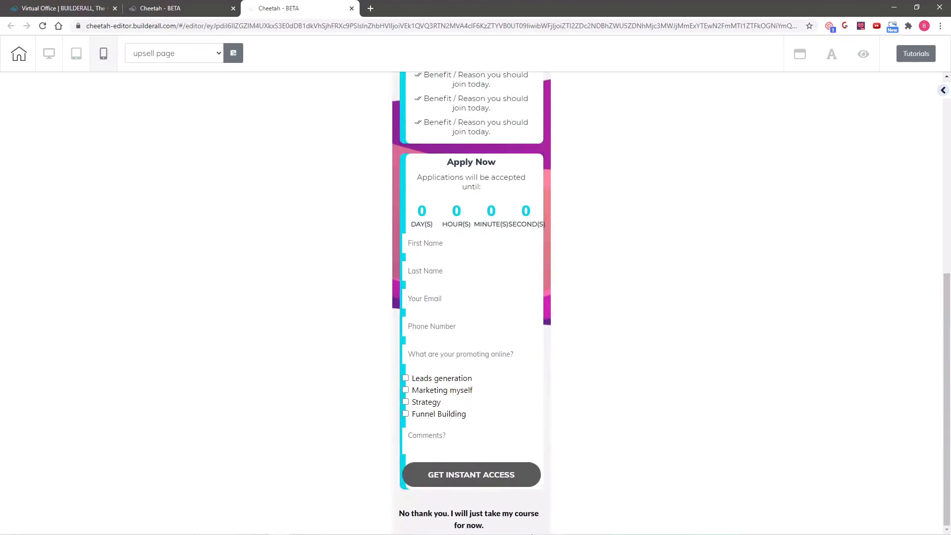
pyautogui.scroll(7, 515, 322)
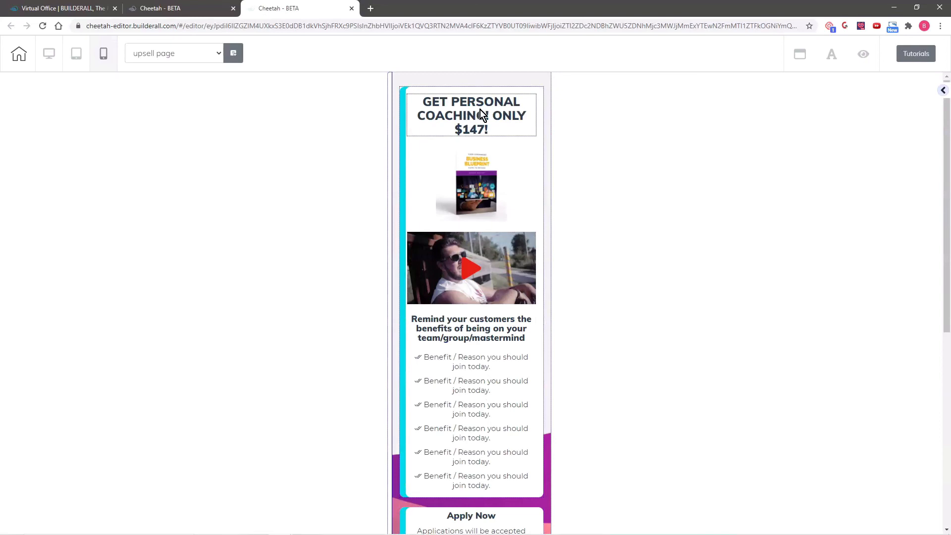
# Raise the GET PERSONAL COACHING headline's Size On Mobile from 25 to about 30
pyautogui.click(466, 118)
pyautogui.click(429, 106)
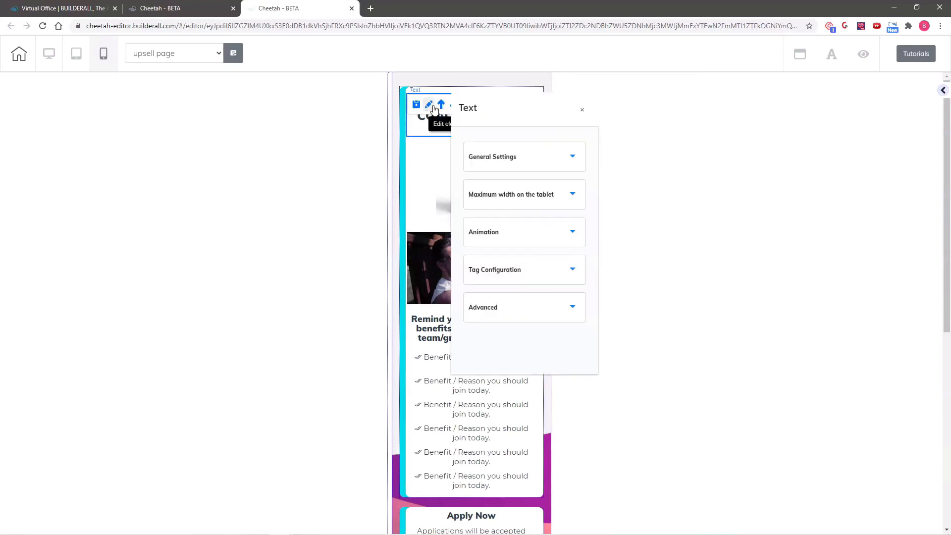
pyautogui.moveTo(520, 114); pyautogui.dragTo(686, 112)
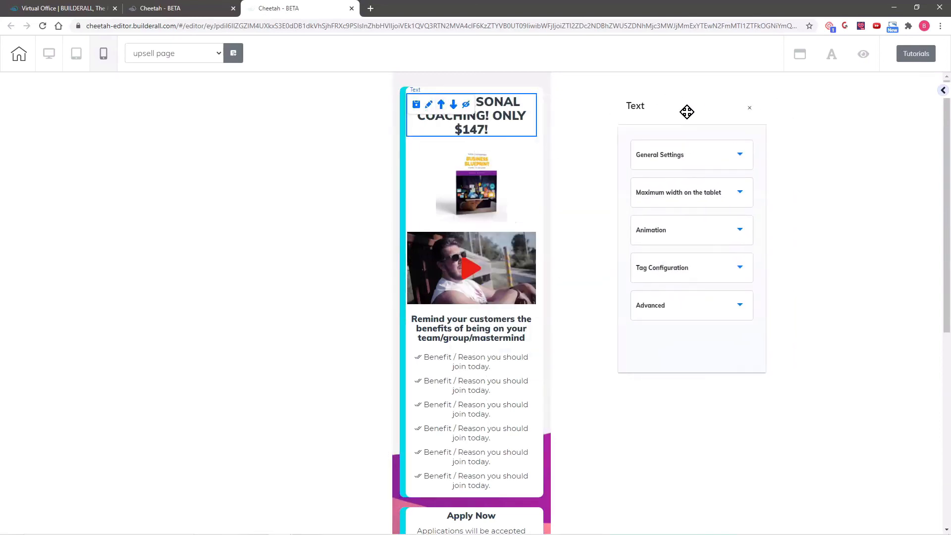
pyautogui.click(714, 156)
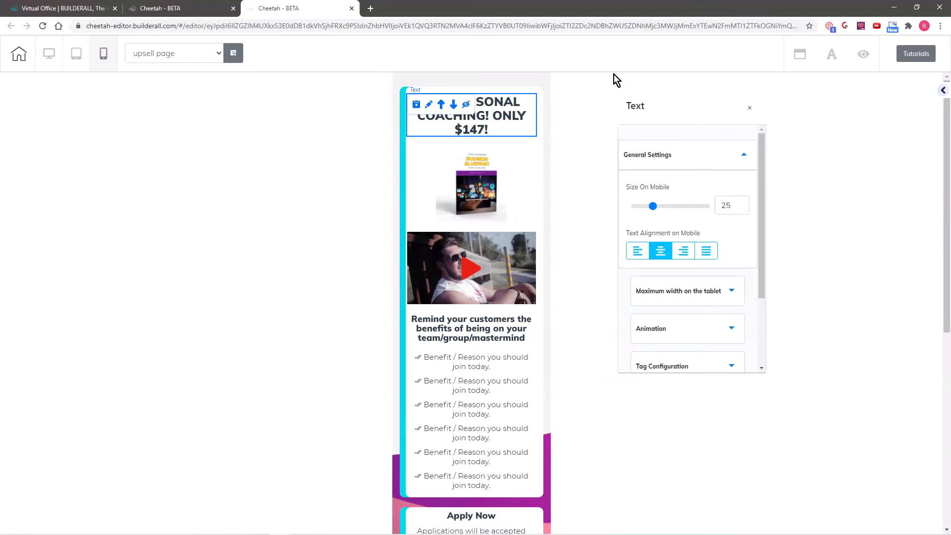
pyautogui.click(744, 203)
pyautogui.click(744, 204)
pyautogui.click(744, 204)
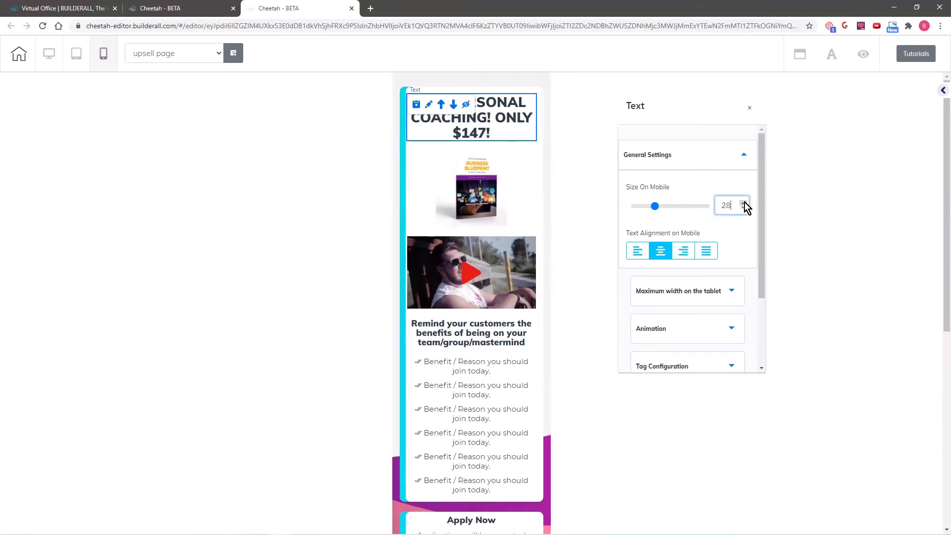
pyautogui.click(745, 203)
pyautogui.click(745, 203)
pyautogui.click(744, 203)
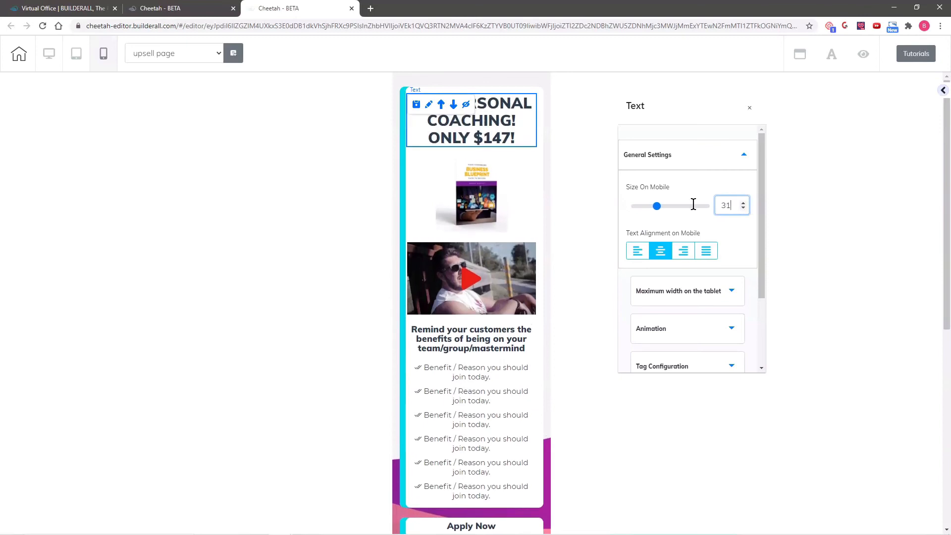
pyautogui.click(466, 204)
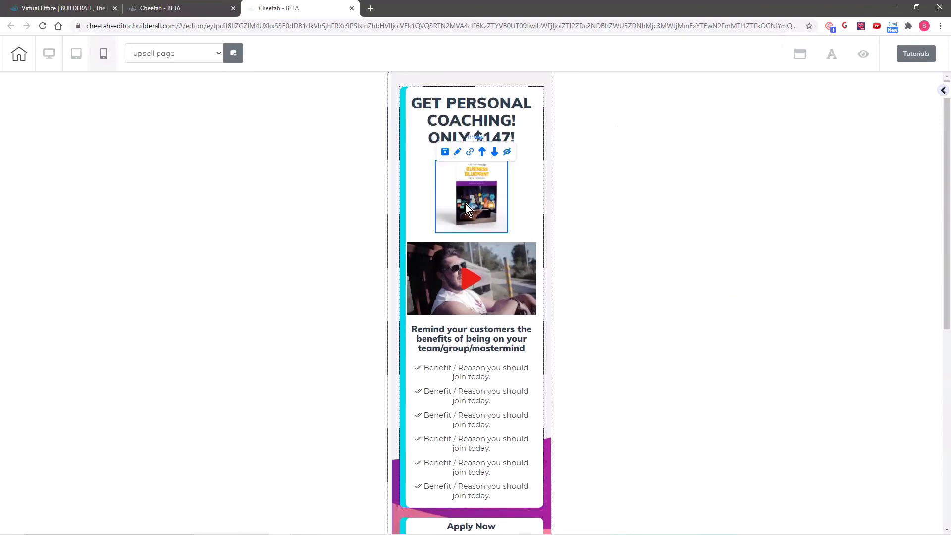
# Widen the book image on mobile by setting its Left + Right lateral spacing to 14
pyautogui.click(458, 154)
pyautogui.moveTo(510, 191)
pyautogui.mouseDown()
pyautogui.moveTo(625, 151)
pyautogui.moveTo(699, 99)
pyautogui.mouseUp()
pyautogui.click(711, 153)
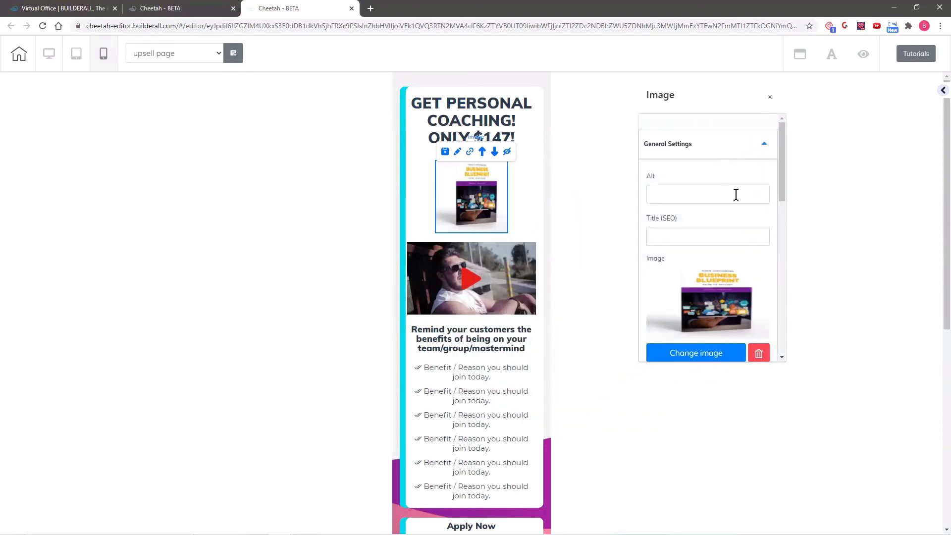
pyautogui.scroll(-8, 738, 198)
pyautogui.click(684, 294)
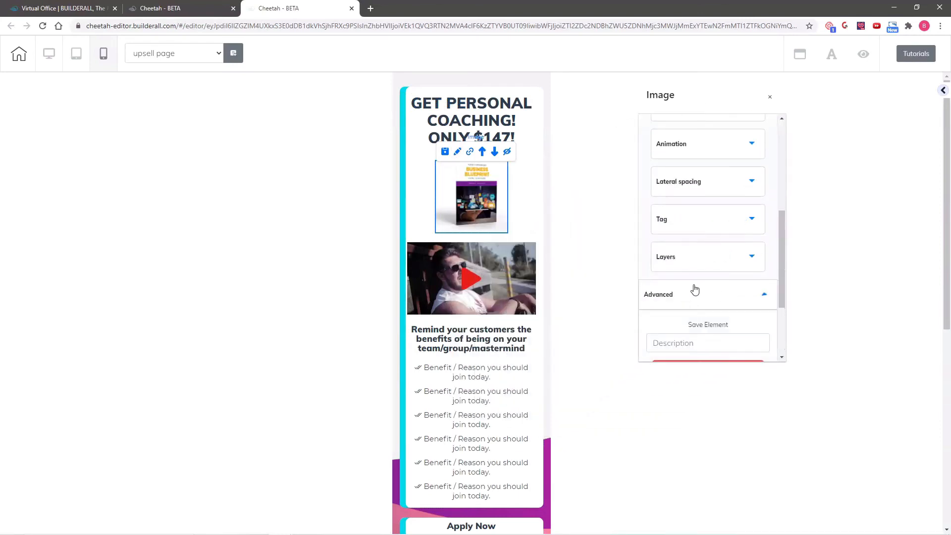
pyautogui.scroll(-2, 691, 283)
pyautogui.scroll(4, 690, 258)
pyautogui.click(697, 265)
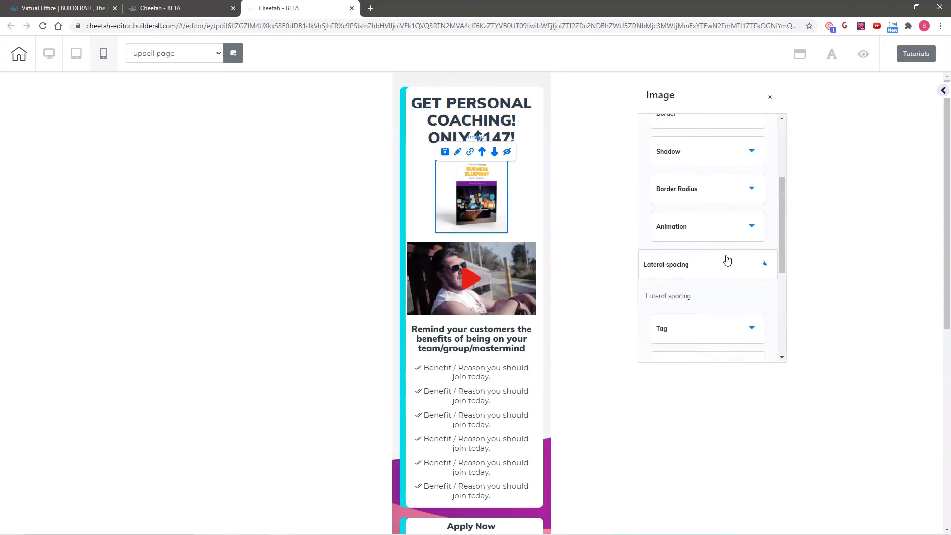
pyautogui.scroll(-2, 759, 288)
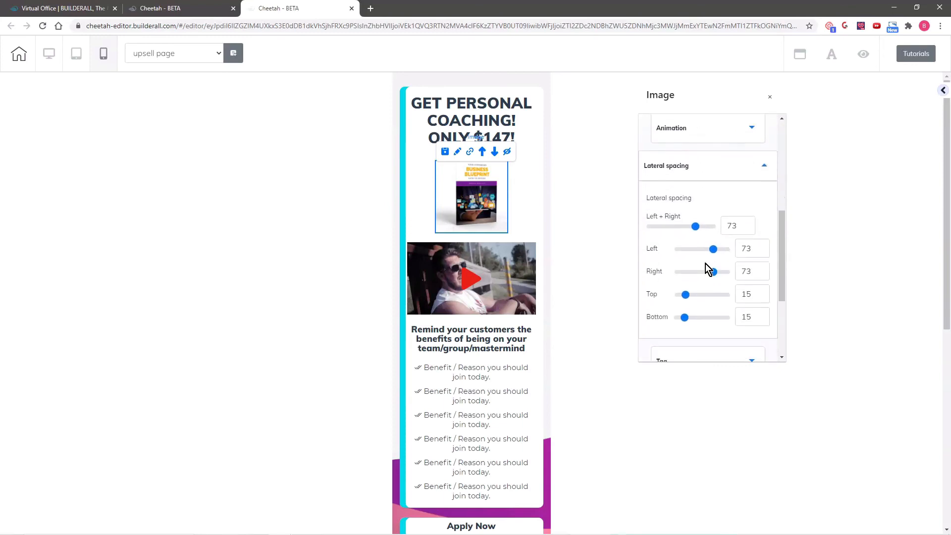
pyautogui.moveTo(695, 225); pyautogui.dragTo(660, 232)
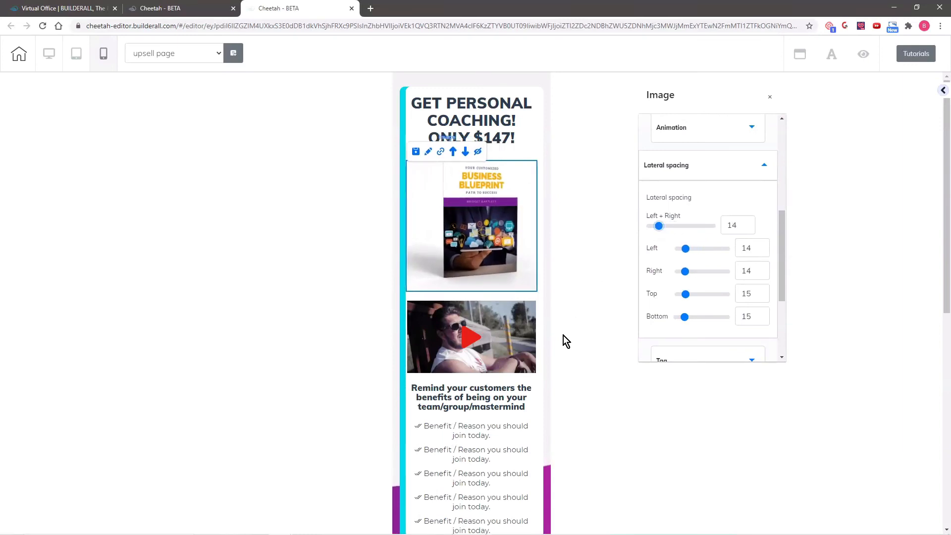
# Move the book image down so it sits below the video
pyautogui.click(485, 237)
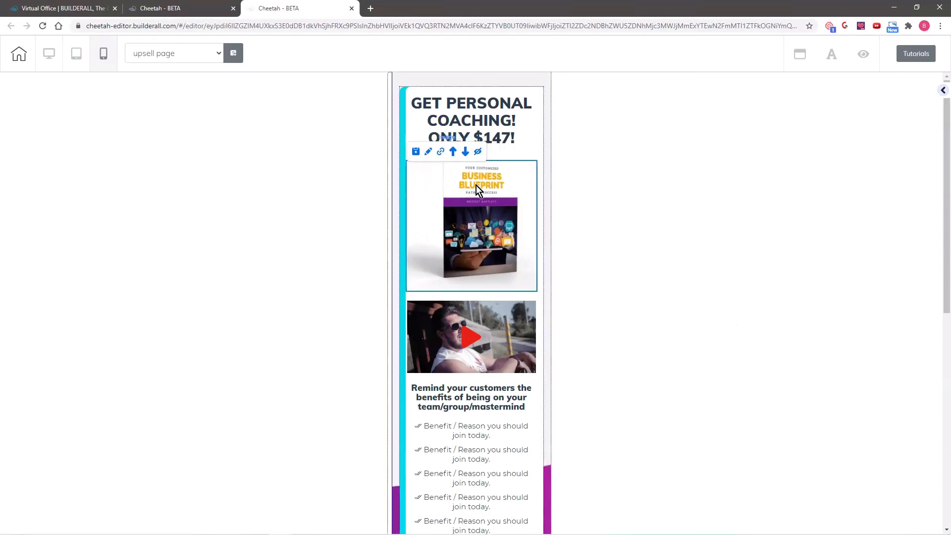
pyautogui.click(466, 152)
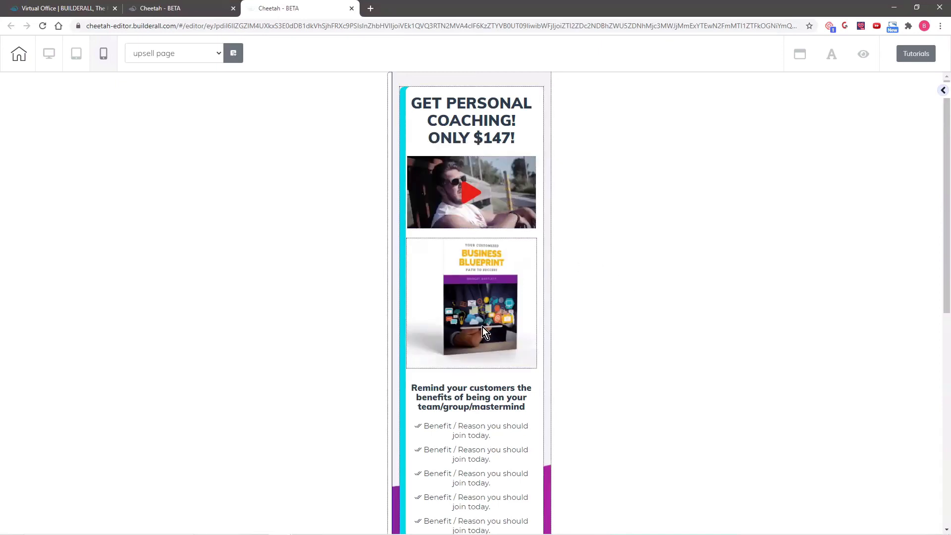
pyautogui.click(510, 332)
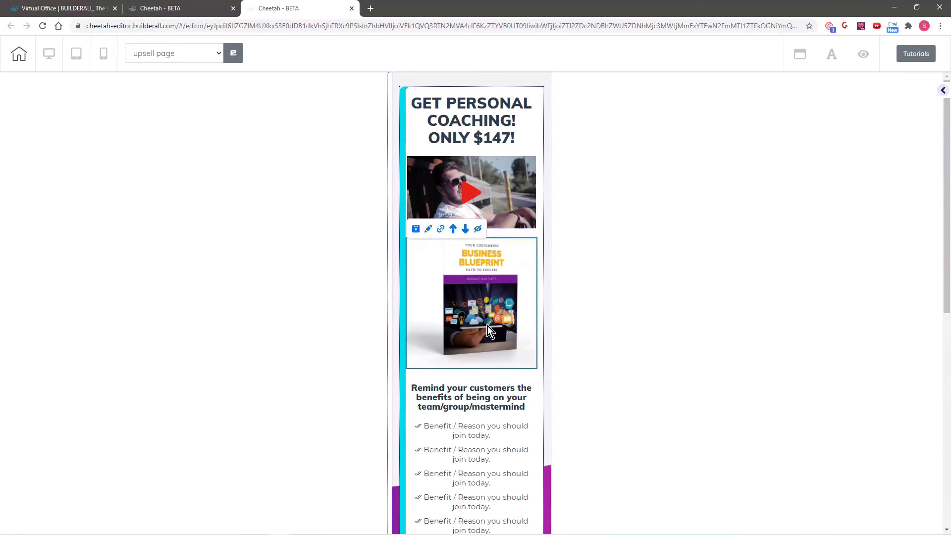
# Enlarge the 'Applications will be accepted until:' caption's mobile font size
pyautogui.scroll(-5, 500, 292)
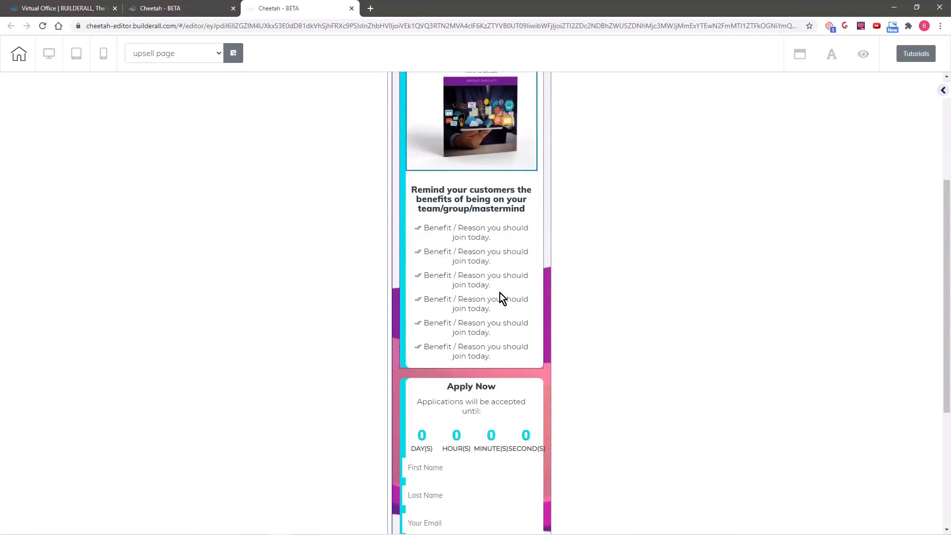
pyautogui.scroll(-1, 492, 302)
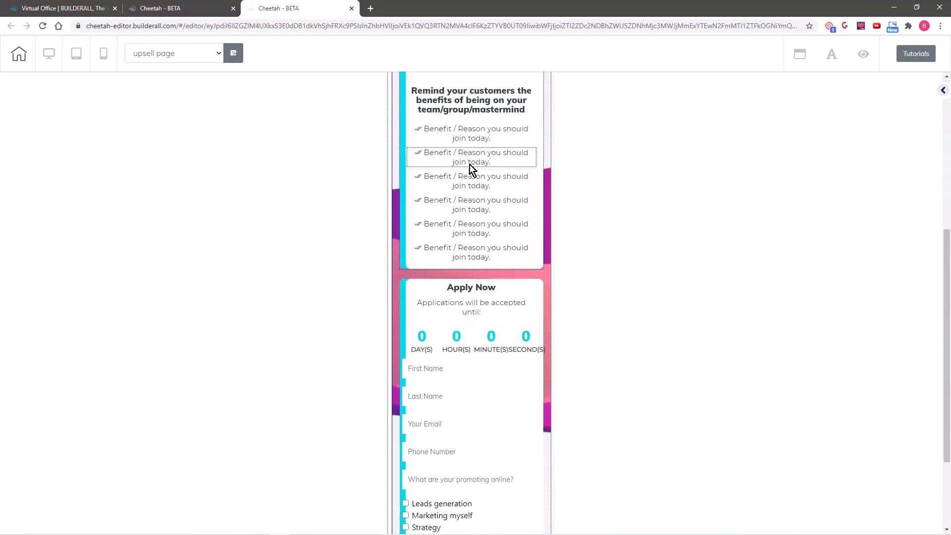
pyautogui.scroll(-1, 504, 297)
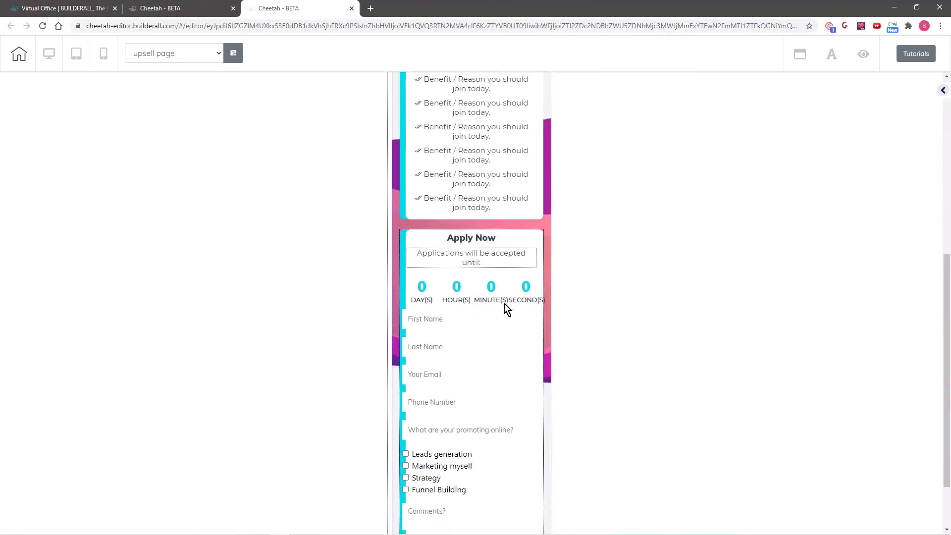
pyautogui.click(499, 259)
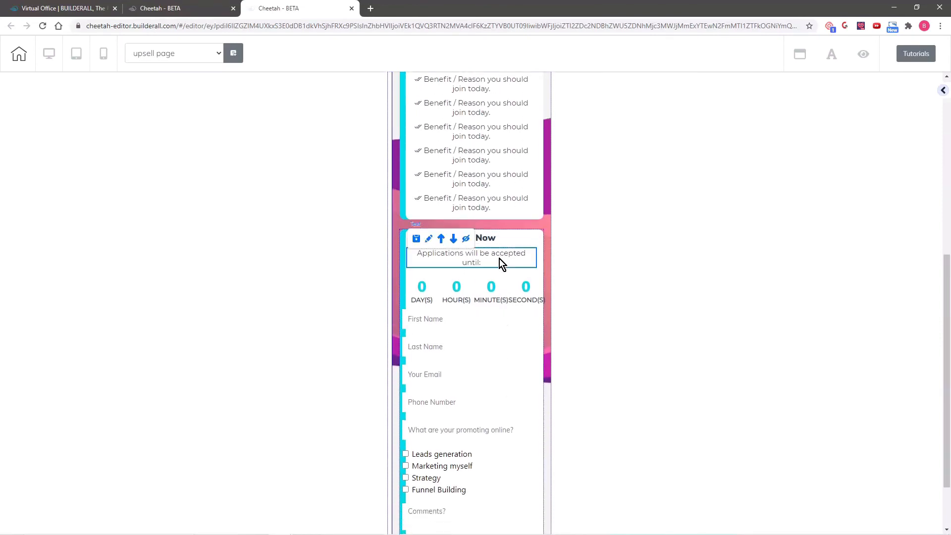
pyautogui.click(429, 238)
pyautogui.moveTo(553, 276); pyautogui.dragTo(738, 177)
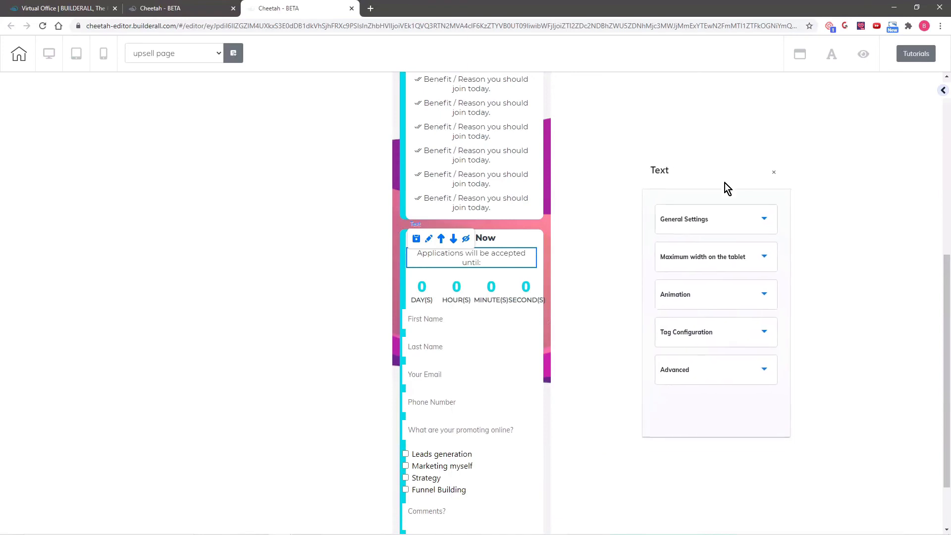
pyautogui.click(708, 221)
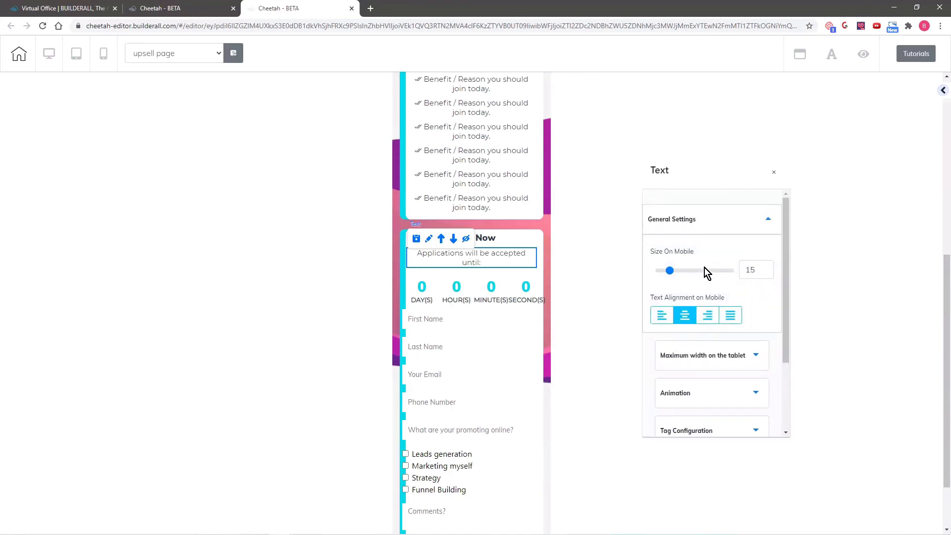
pyautogui.click(768, 268)
pyautogui.click(768, 268)
pyautogui.click(768, 268)
pyautogui.click(768, 268)
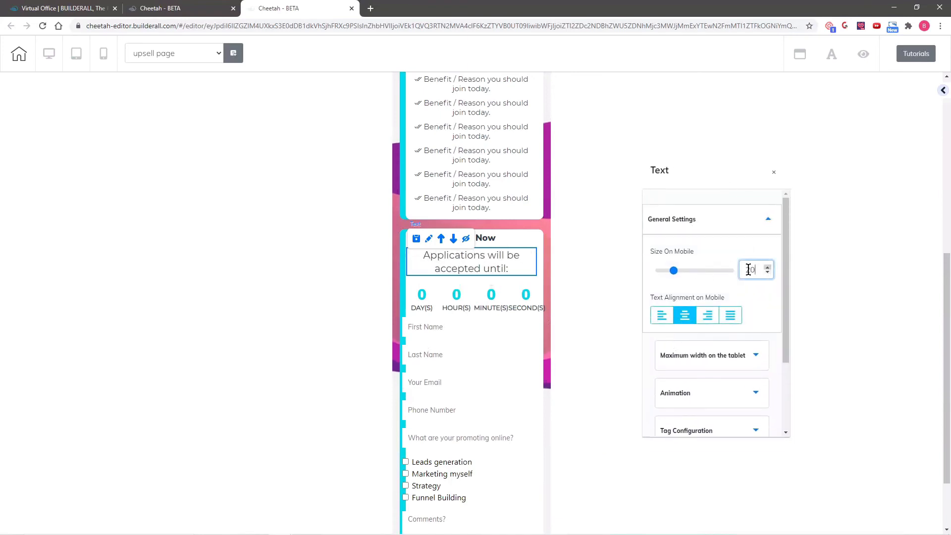
# Select the parent Box holding the Apply Now form and countdown
pyautogui.click(518, 298)
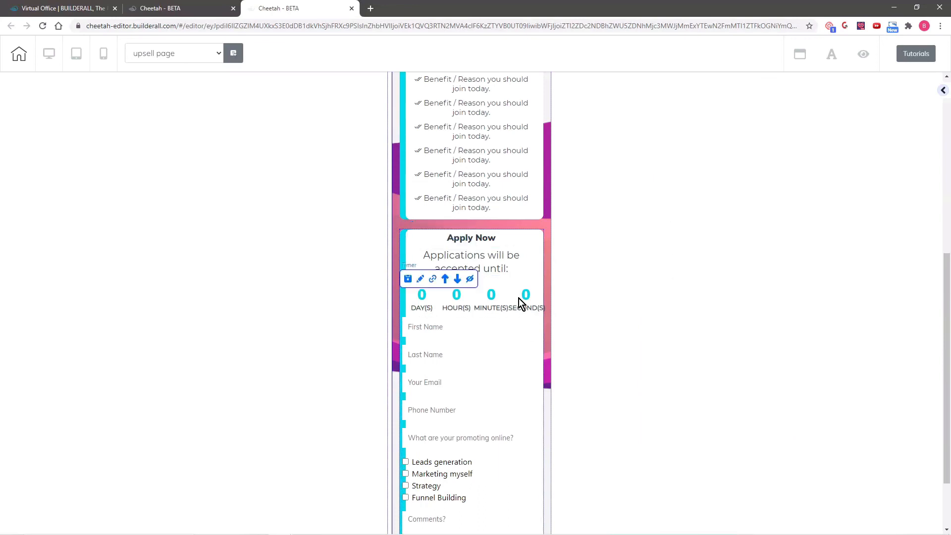
pyautogui.click(401, 253)
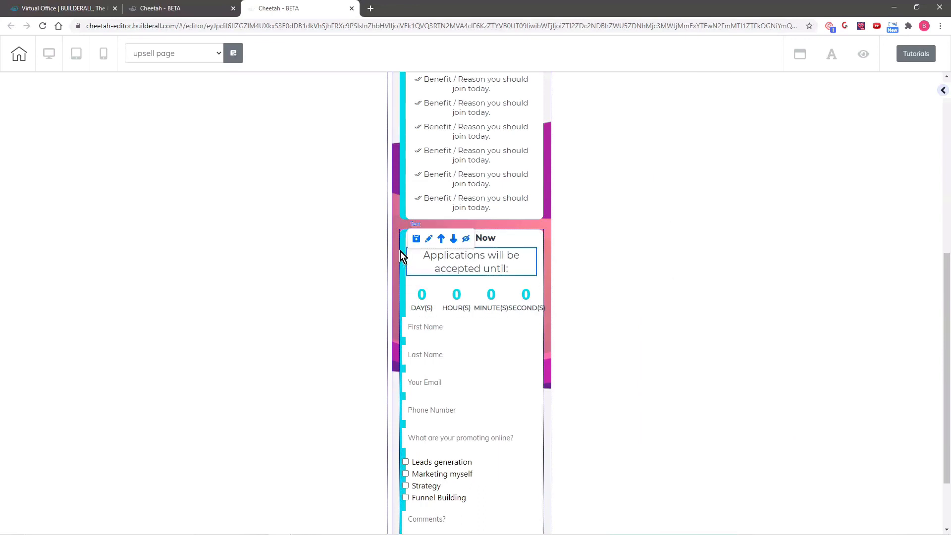
pyautogui.click(399, 254)
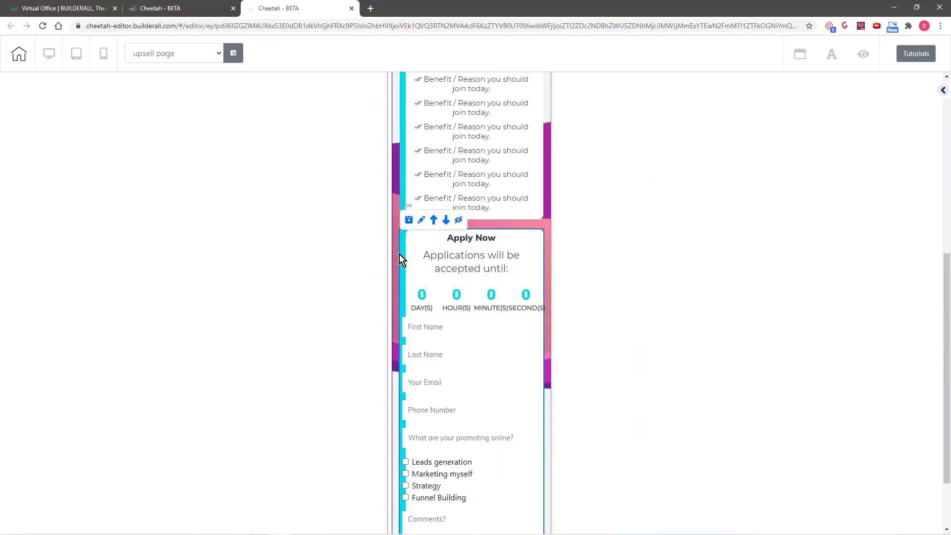
# Reduce the Apply Now form box's mobile lateral spacing from 15 to 7
pyautogui.click(422, 221)
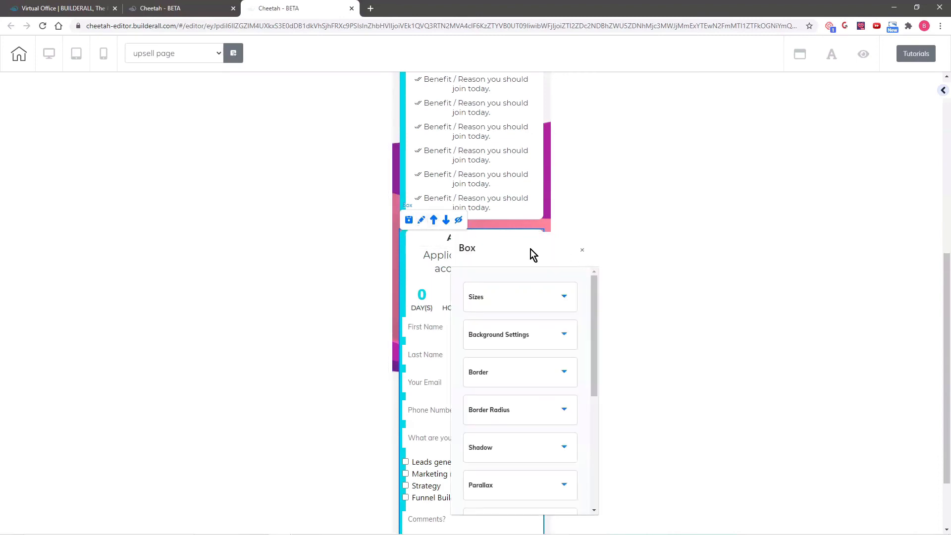
pyautogui.moveTo(530, 252); pyautogui.dragTo(733, 117)
pyautogui.click(738, 179)
pyautogui.scroll(-5, 736, 272)
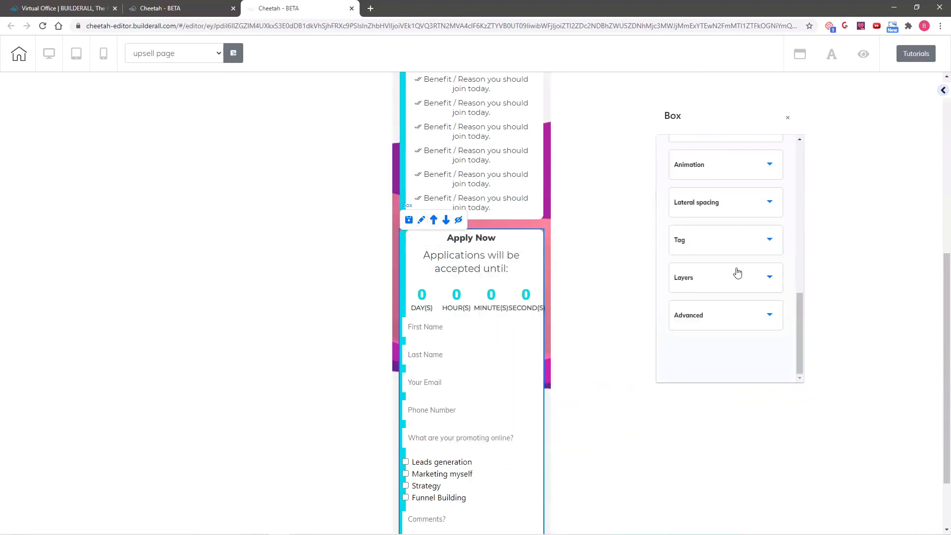
pyautogui.scroll(1, 726, 258)
pyautogui.click(743, 258)
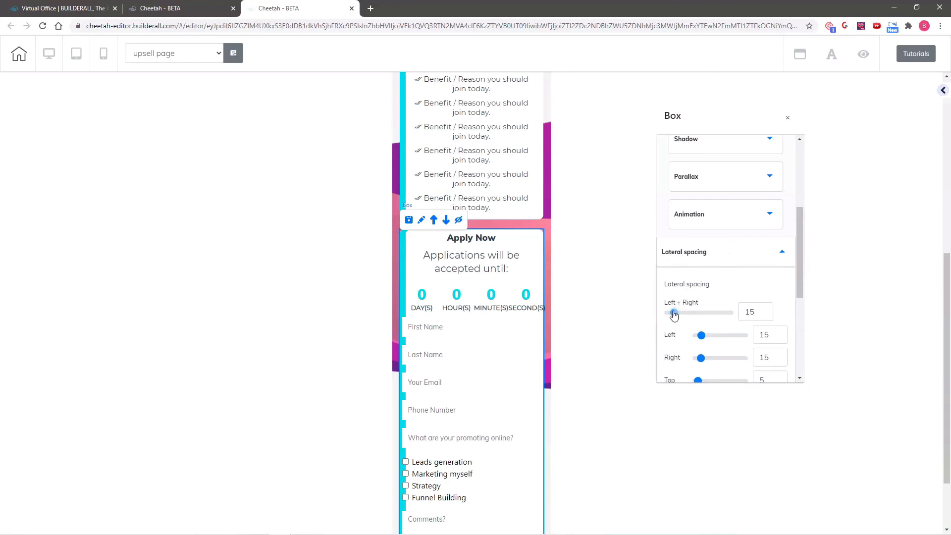
pyautogui.moveTo(674, 313); pyautogui.dragTo(672, 313)
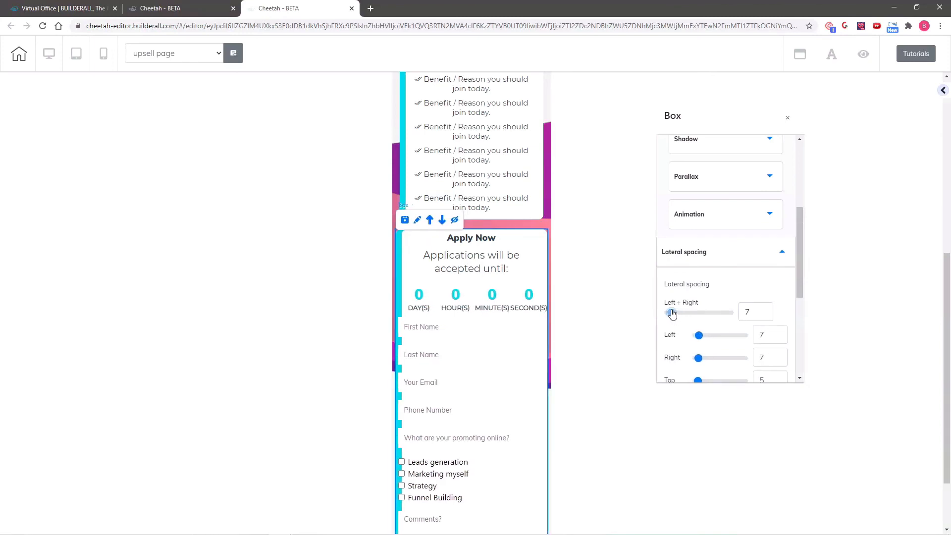
# Reduce the headline/benefits box's mobile lateral spacing from 15 to 7
pyautogui.click(400, 167)
pyautogui.scroll(7, 400, 169)
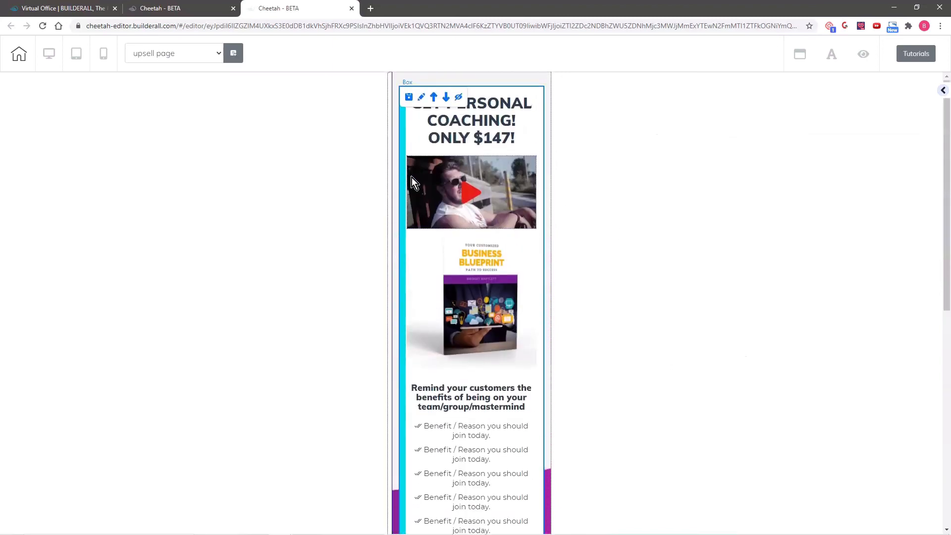
pyautogui.click(422, 97)
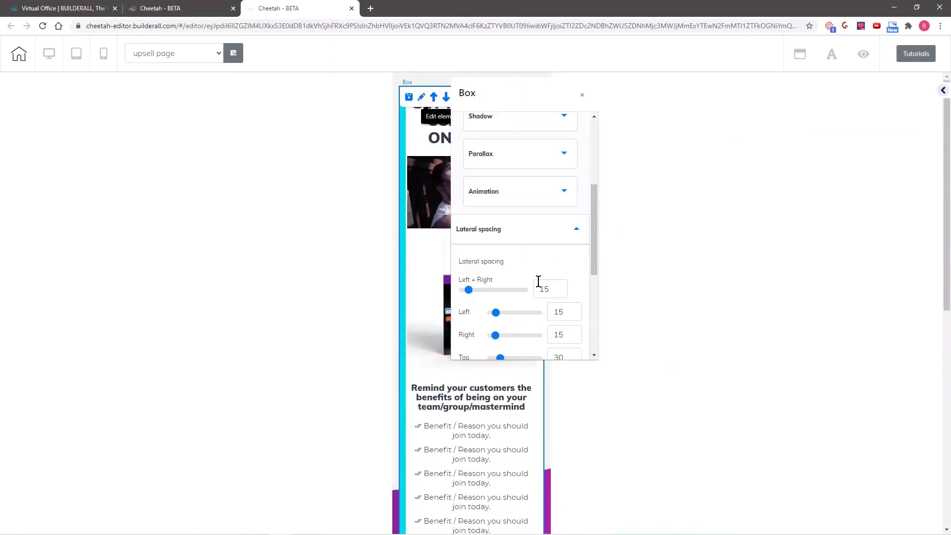
pyautogui.click(563, 293)
pyautogui.scroll(-6, 488, 212)
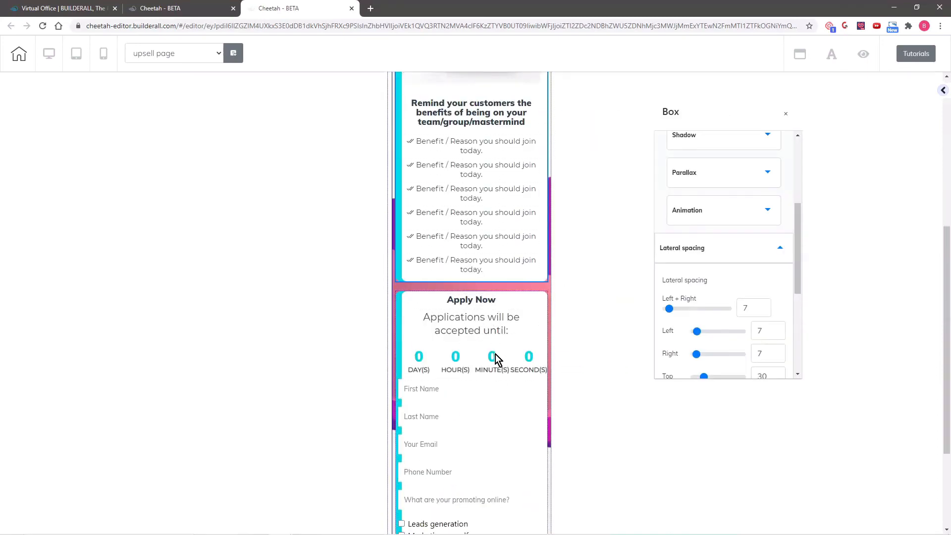
# Set the Apply Now contact form's Left + Right lateral spacing to 25 on mobile
pyautogui.scroll(-3, 497, 359)
pyautogui.click(443, 272)
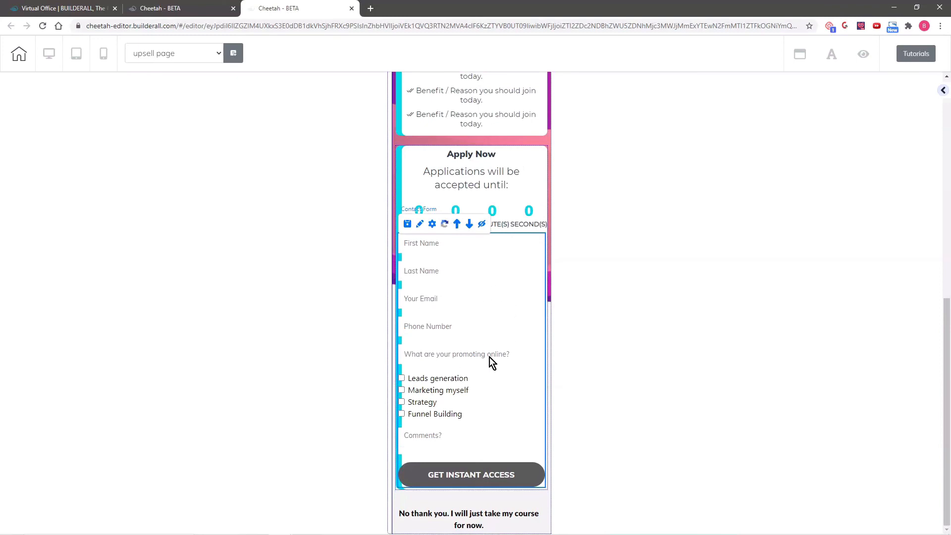
pyautogui.click(421, 224)
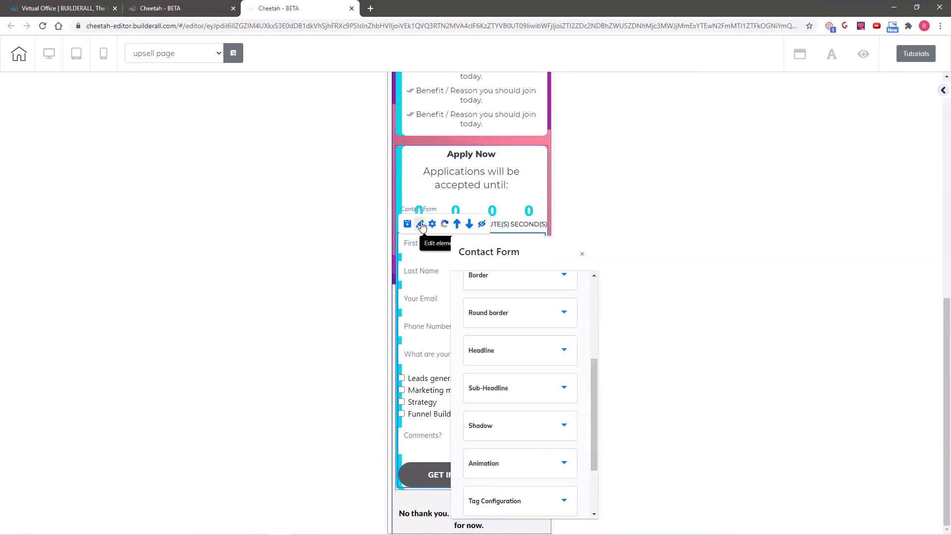
pyautogui.moveTo(522, 253); pyautogui.dragTo(835, 108)
pyautogui.scroll(4, 807, 302)
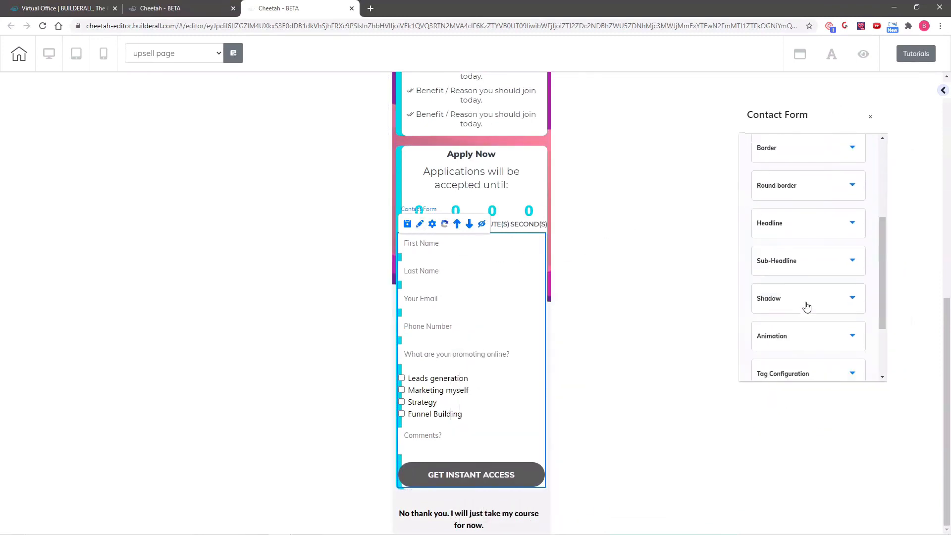
pyautogui.click(807, 158)
pyautogui.scroll(-10, 795, 208)
pyautogui.moveTo(754, 179); pyautogui.dragTo(767, 182)
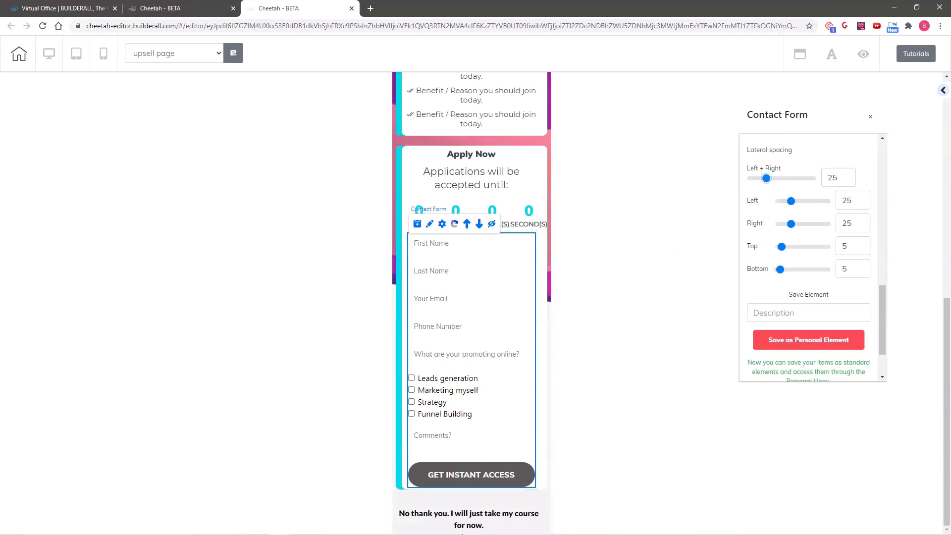
pyautogui.click(468, 520)
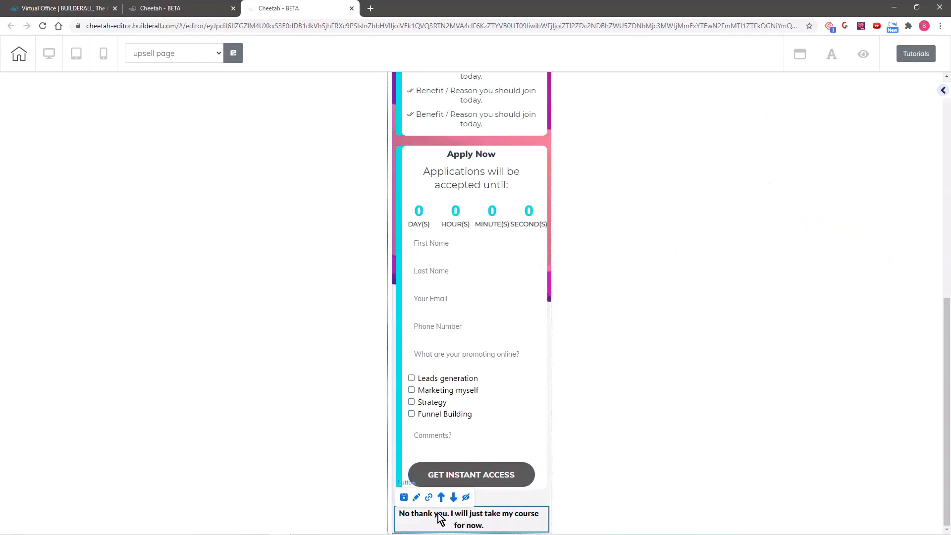
# Give the 'No thank you' button lateral spacing 44 and bottom spacing 14
pyautogui.click(417, 496)
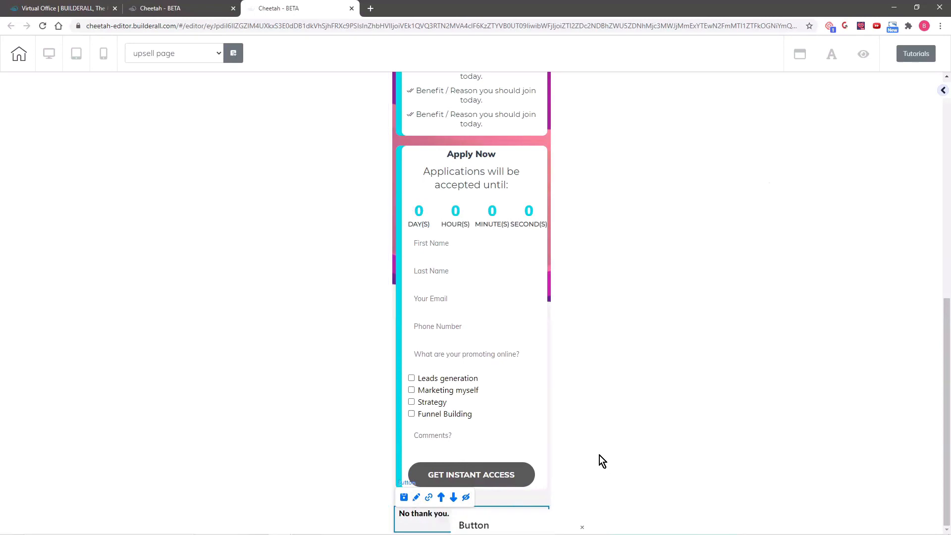
pyautogui.moveTo(537, 523)
pyautogui.mouseDown()
pyautogui.moveTo(710, 229)
pyautogui.moveTo(709, 210)
pyautogui.mouseUp()
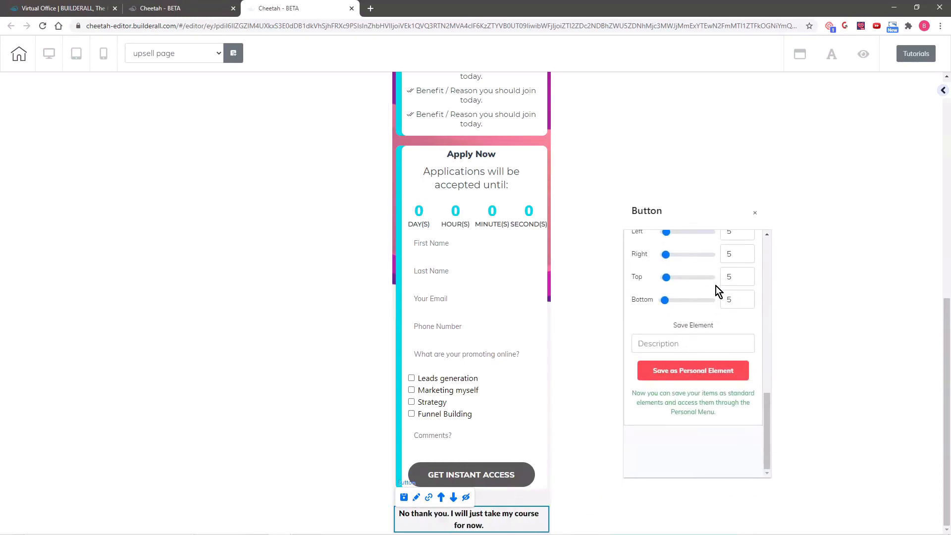
pyautogui.scroll(1, 724, 287)
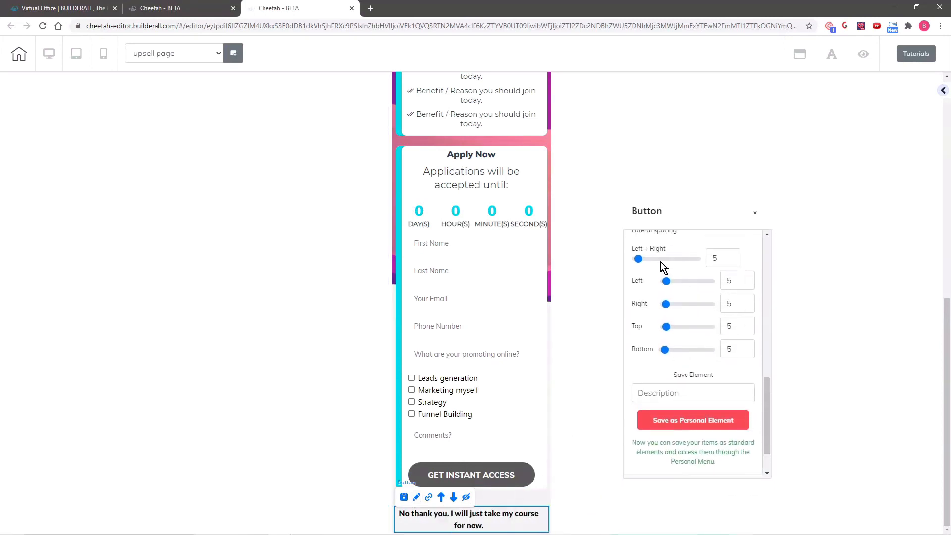
pyautogui.moveTo(640, 258); pyautogui.dragTo(665, 263)
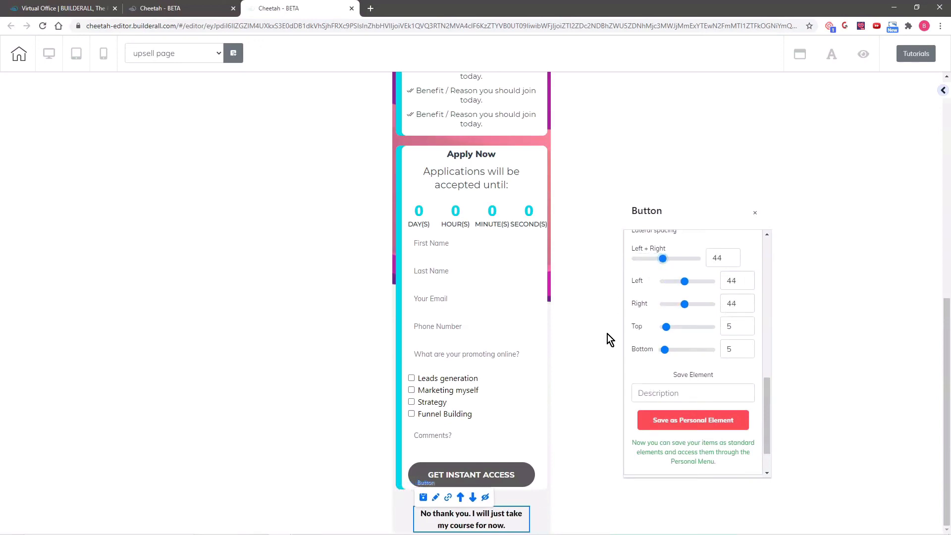
pyautogui.moveTo(668, 353); pyautogui.dragTo(671, 352)
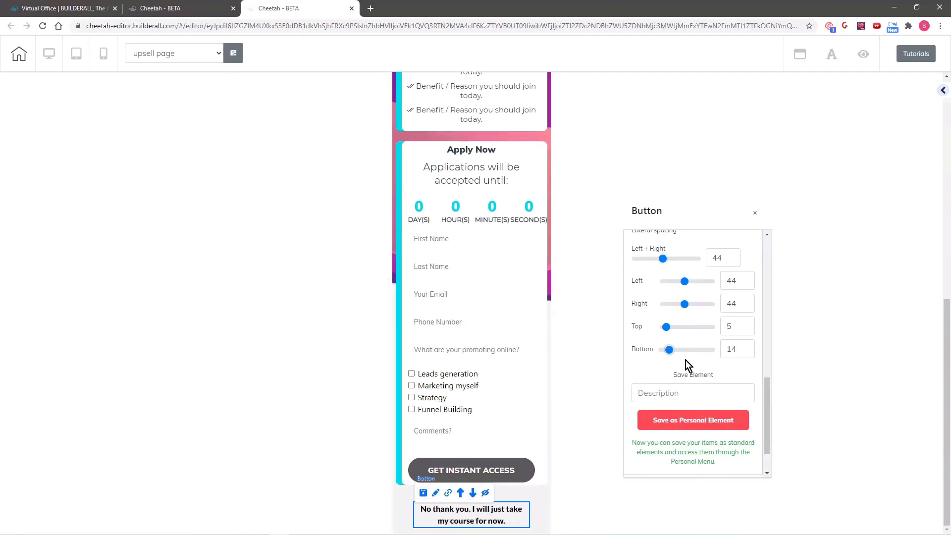
pyautogui.scroll(8, 590, 336)
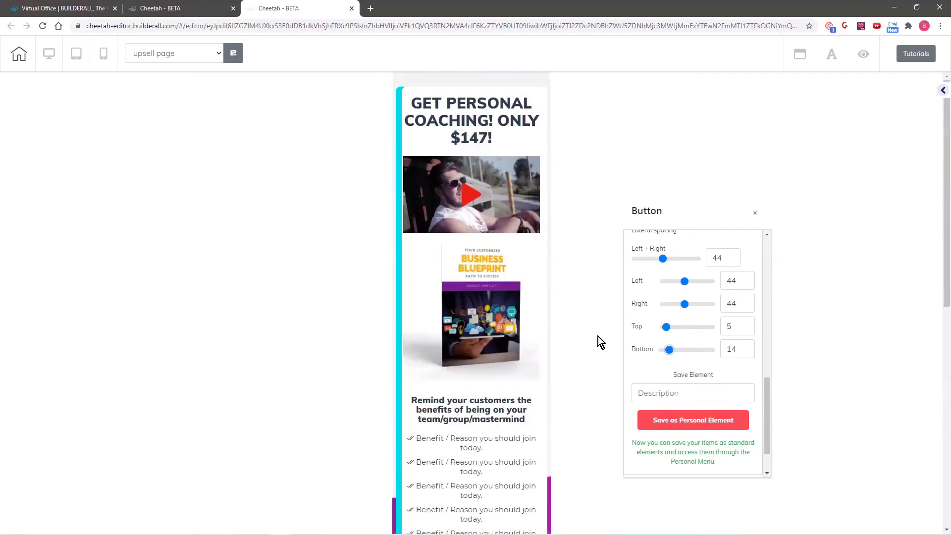
# Switch back to desktop layout, then save and publish the upsell page
pyautogui.click(49, 54)
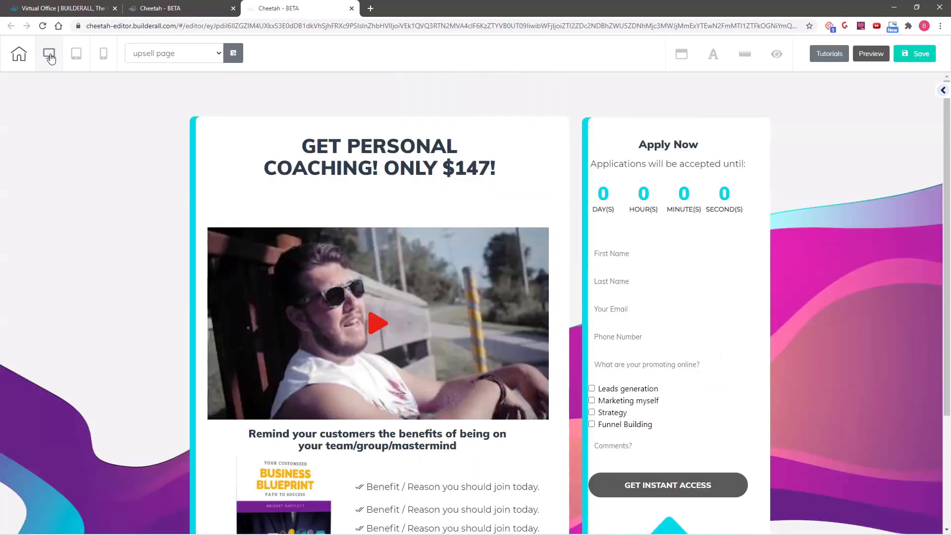
pyautogui.click(920, 55)
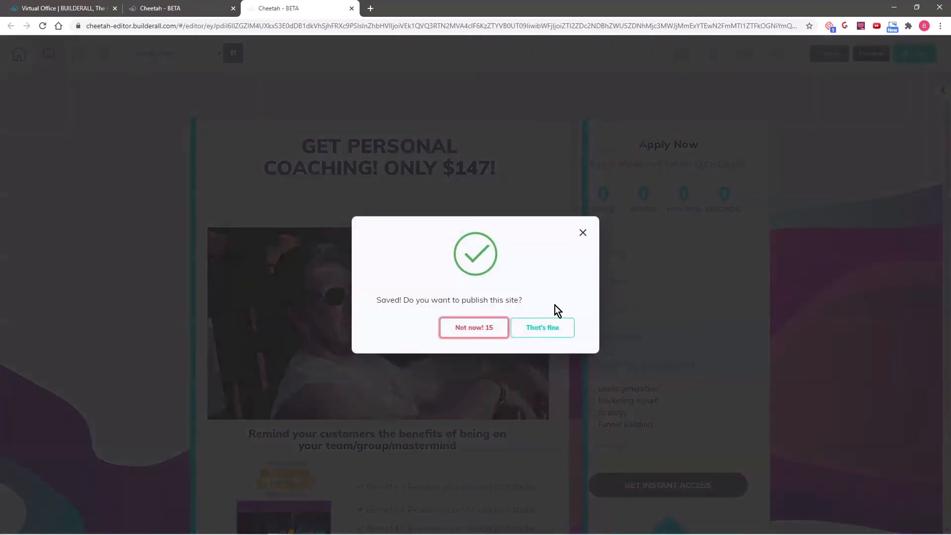
pyautogui.click(548, 328)
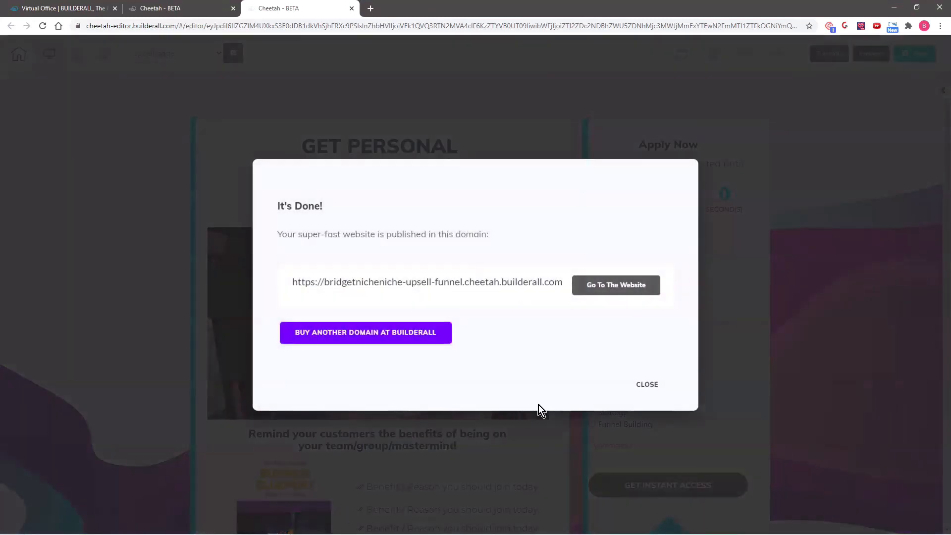
pyautogui.click(649, 390)
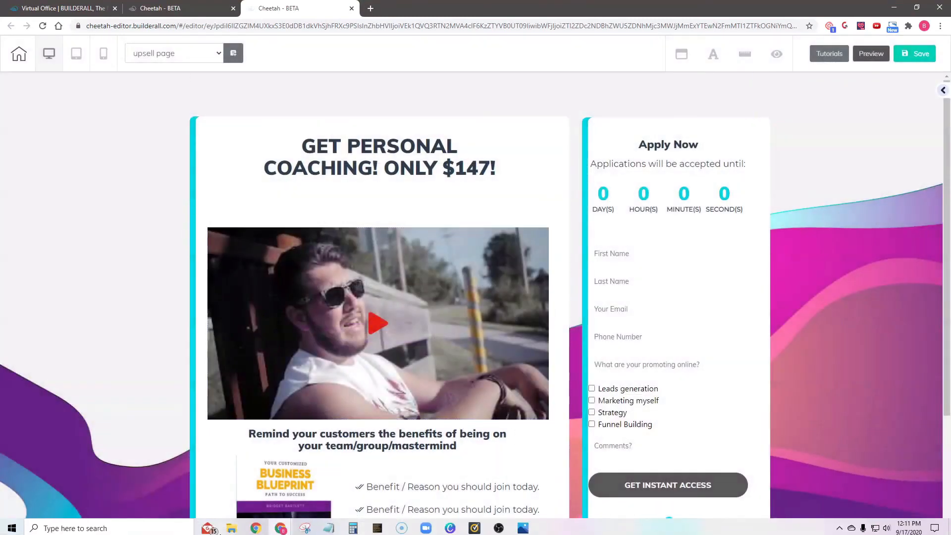
# Preview the page and scroll through the headline, video, ebook image and Apply Now form
pyautogui.click(872, 55)
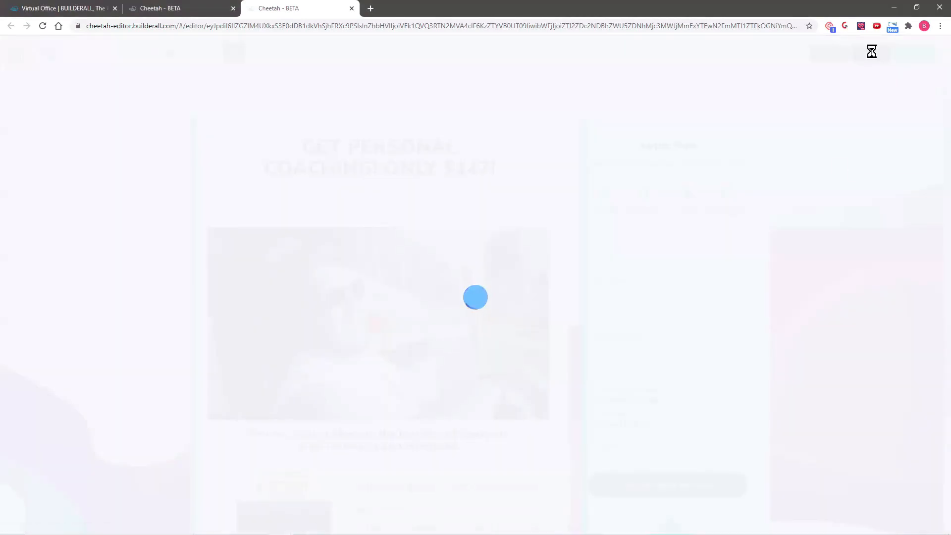
pyautogui.scroll(-3, 821, 207)
pyautogui.scroll(3, 836, 322)
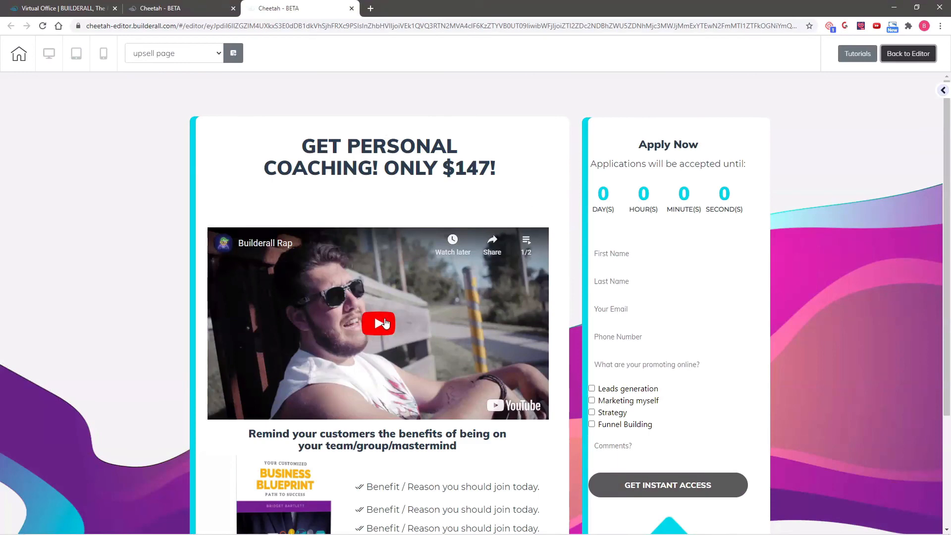
pyautogui.scroll(-3, 364, 334)
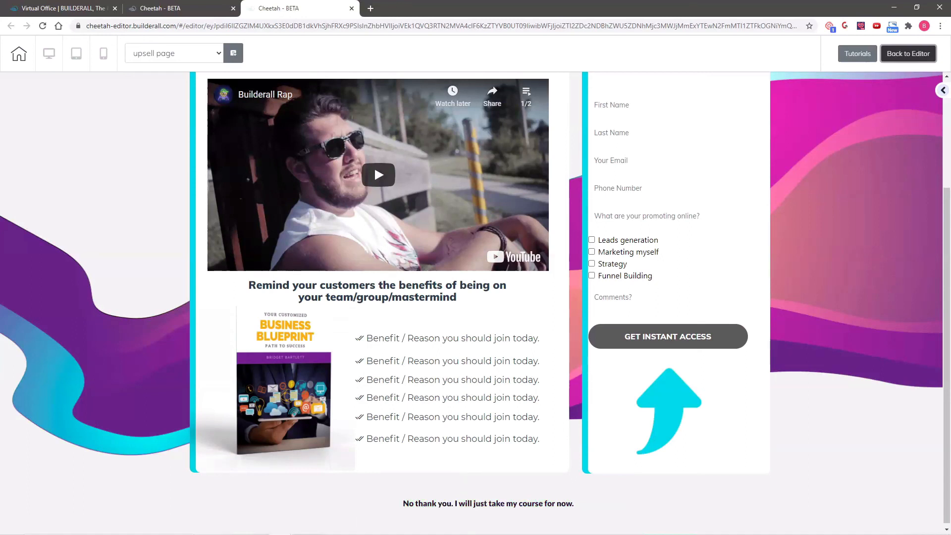
pyautogui.scroll(2, 198, 270)
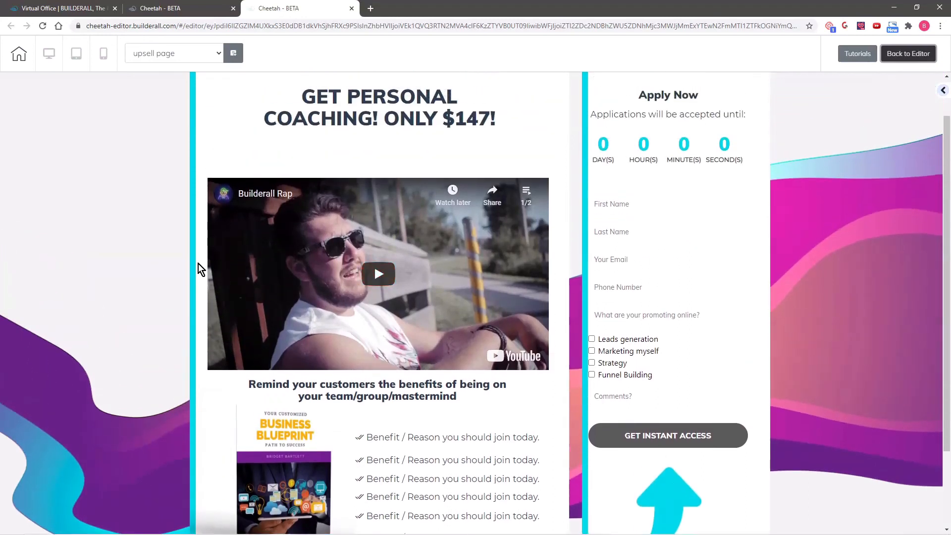